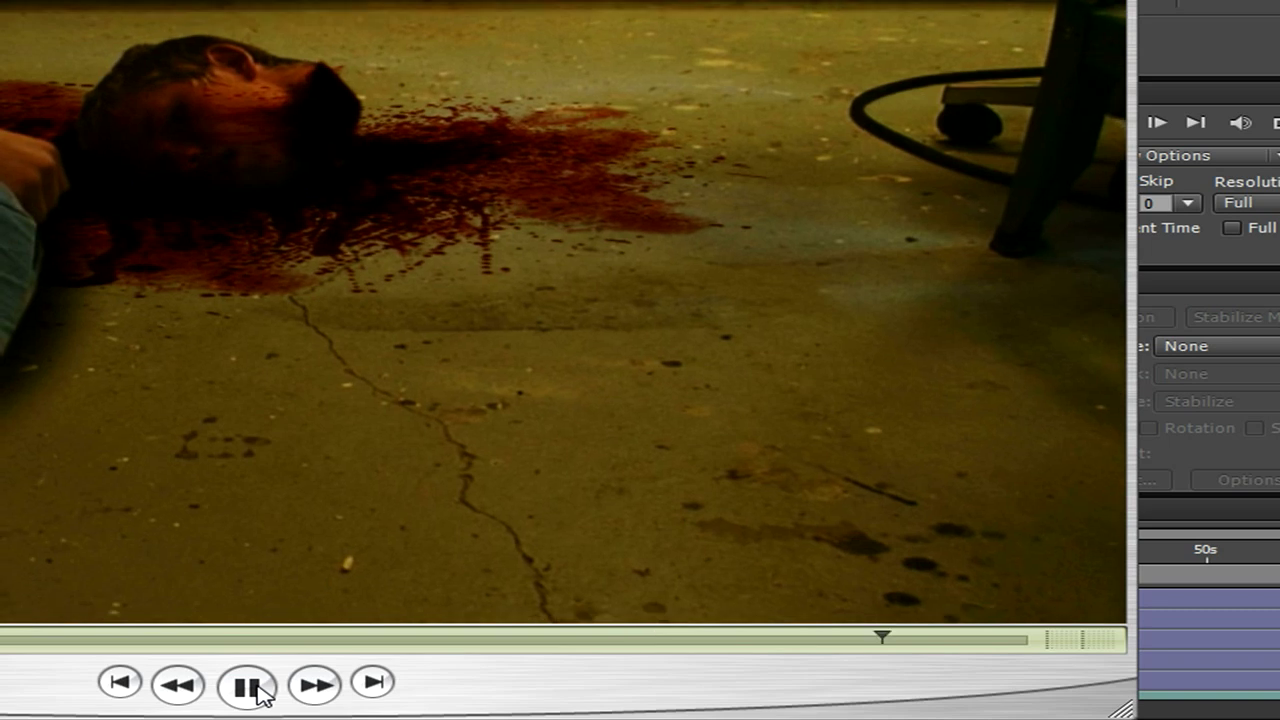
Play the finished gory head-wound clip, pause it and scrub back to an earlier moment
{"action": "left_click", "coordinate": [252, 686]}
{"action": "left_click", "coordinate": [950, 640]}
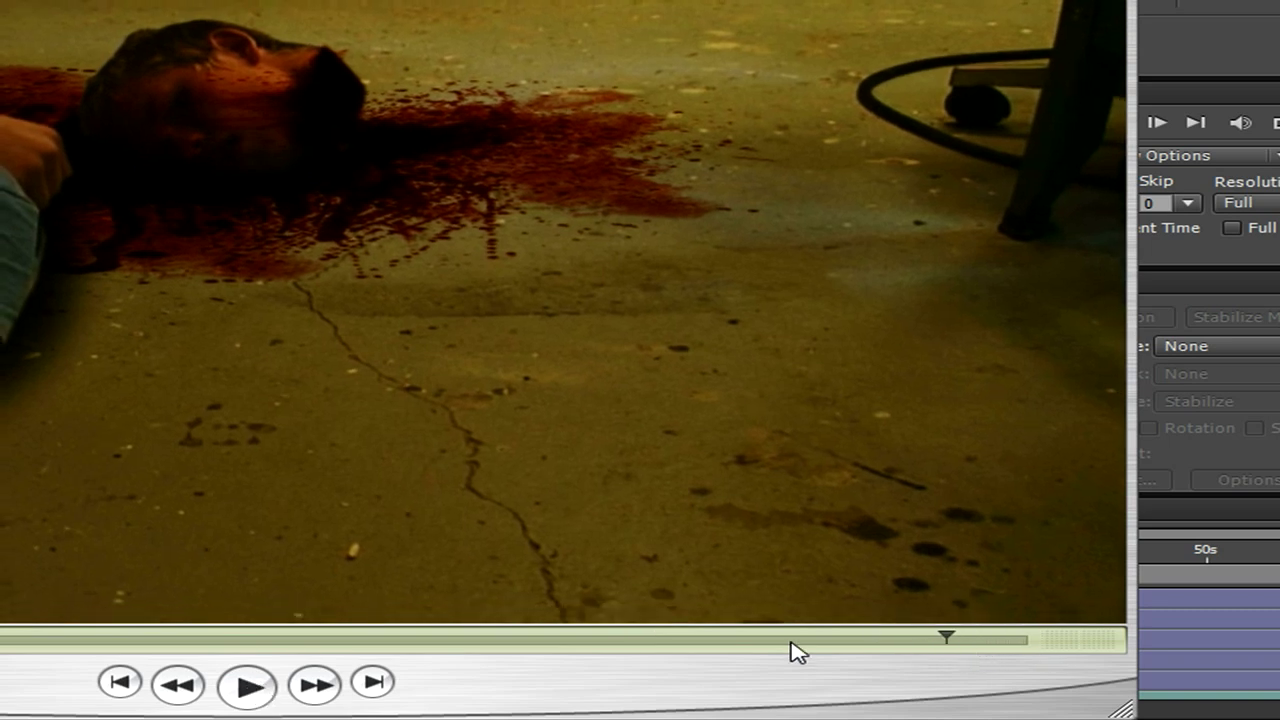
{"action": "left_click", "coordinate": [790, 640]}
{"action": "left_click_drag", "start_coordinate": [785, 640], "coordinate": [513, 645]}
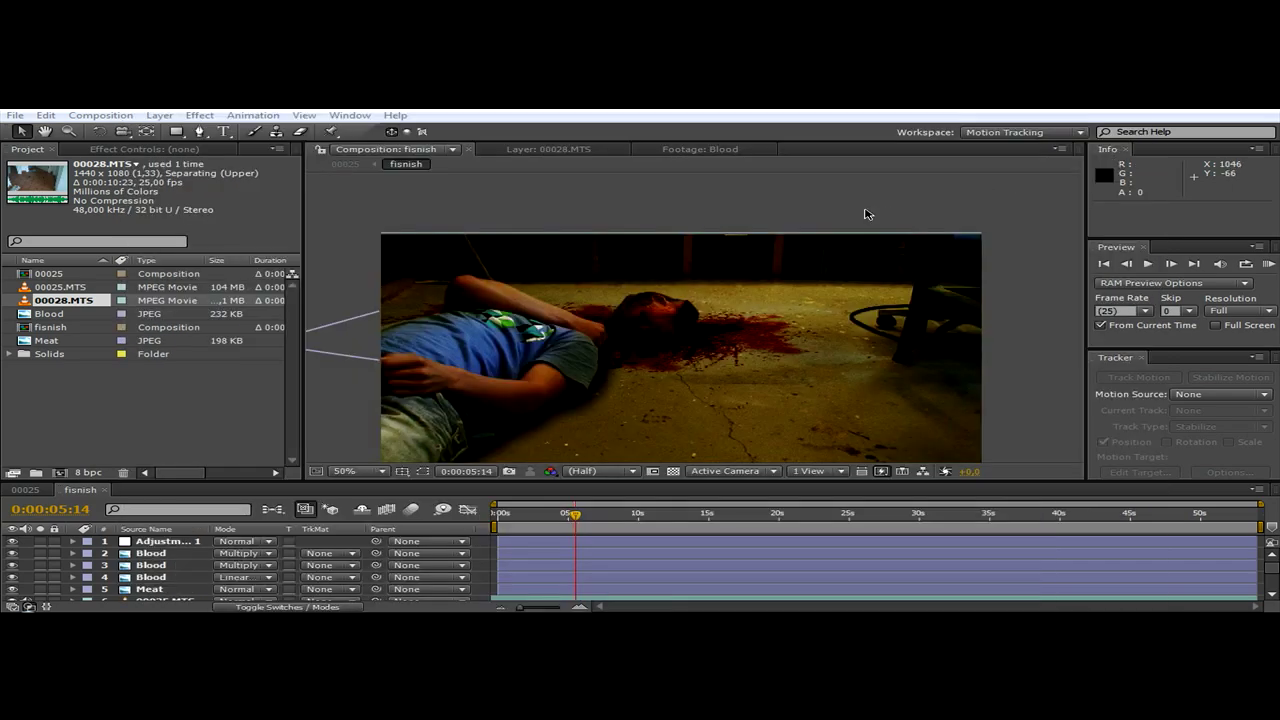
Create a new composition, 00025 2, from the 00025.MTS clip
{"action": "left_click", "coordinate": [92, 400]}
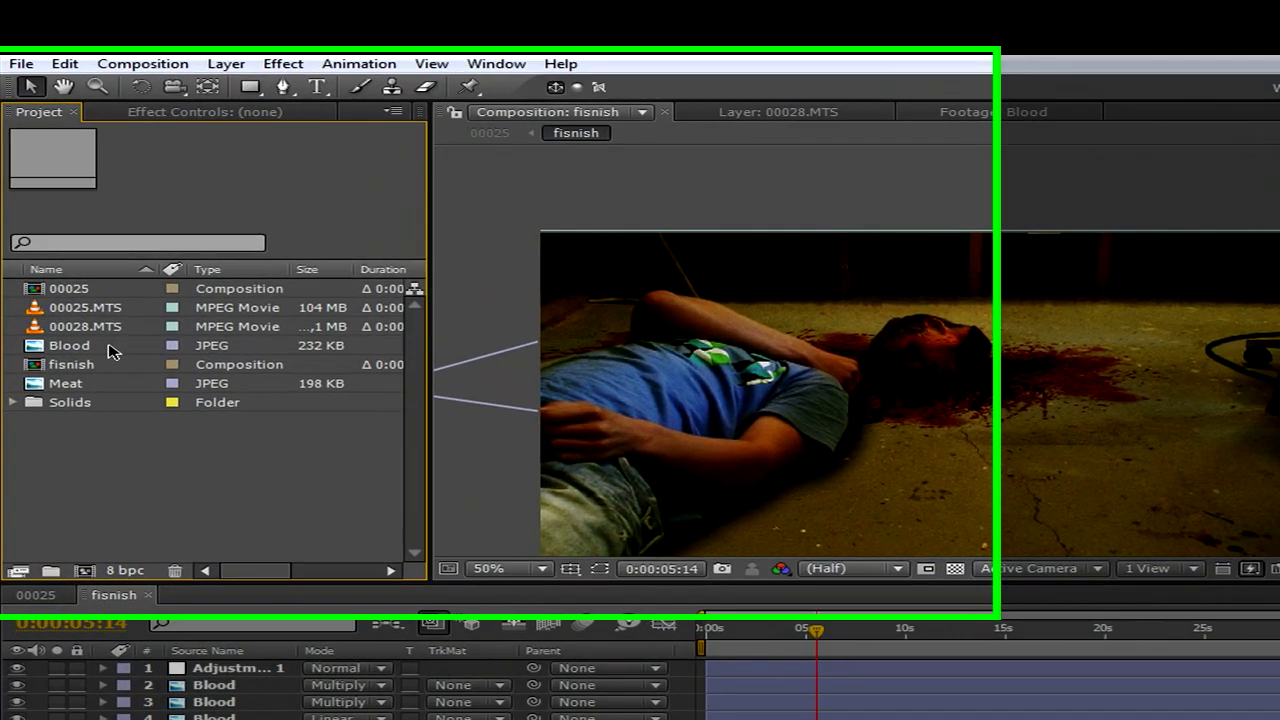
{"action": "left_click", "coordinate": [60, 313]}
{"action": "left_click", "coordinate": [60, 287]}
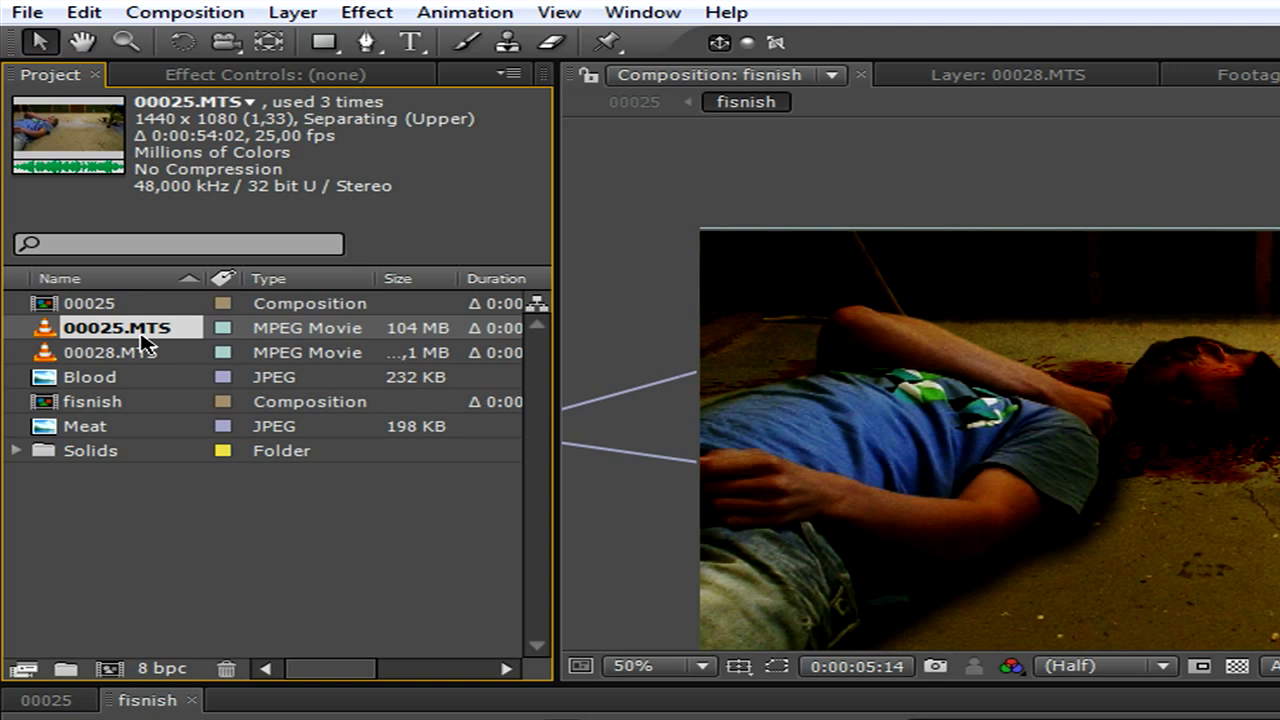
{"action": "left_click", "coordinate": [110, 668]}
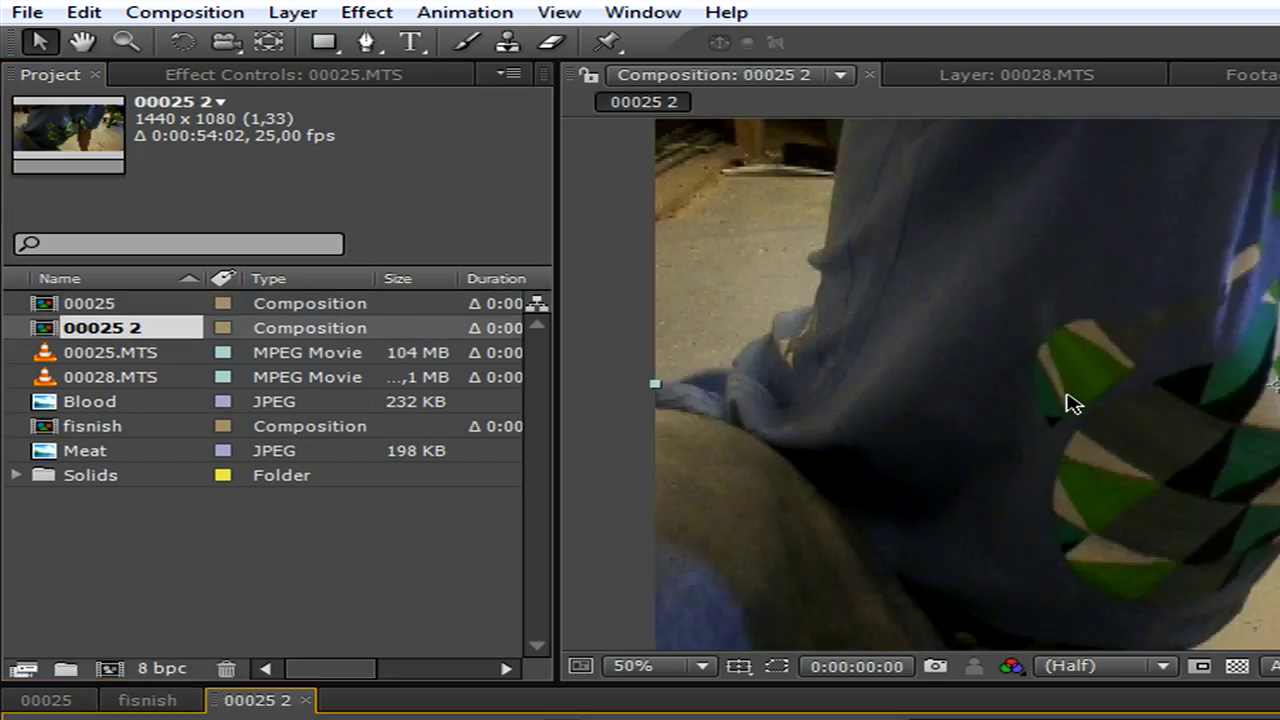
{"action": "scroll", "coordinate": [1072, 408], "scroll_direction": "down", "scroll_amount": 1}
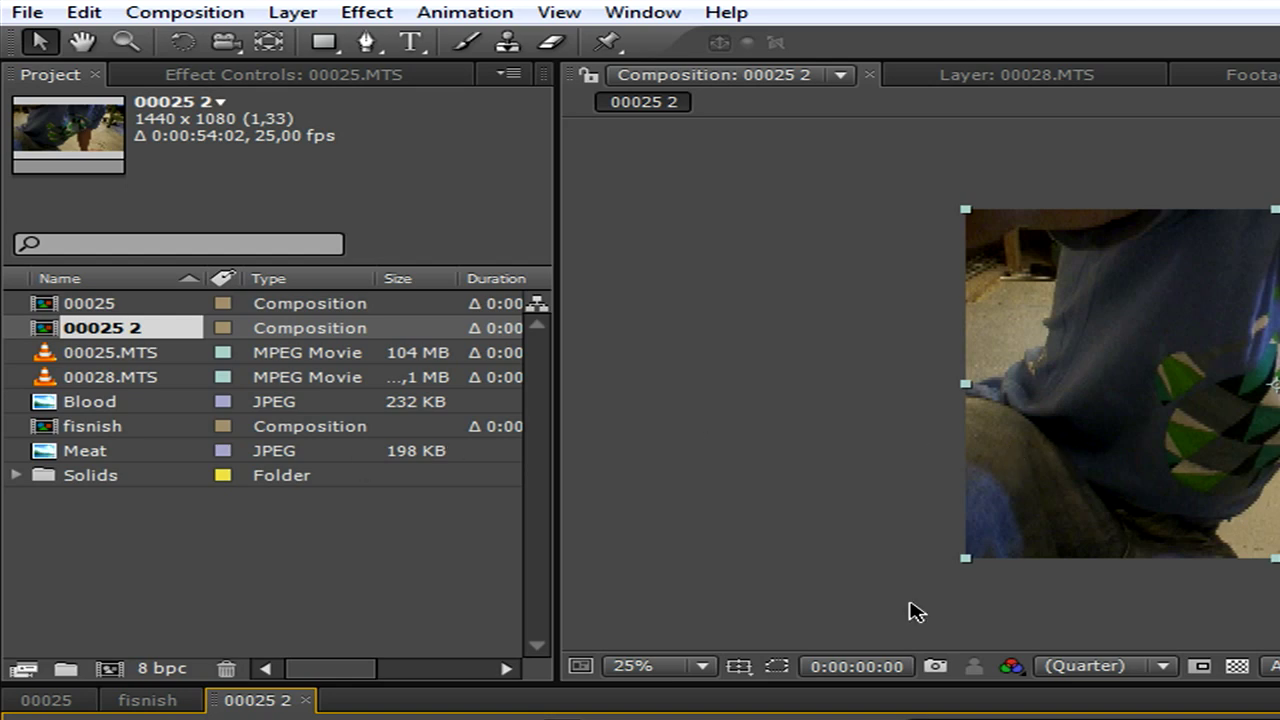
Set the composition frame size to 1280 wide by 720 high in Composition Settings
{"action": "left_click", "coordinate": [185, 12]}
{"action": "left_click", "coordinate": [250, 80]}
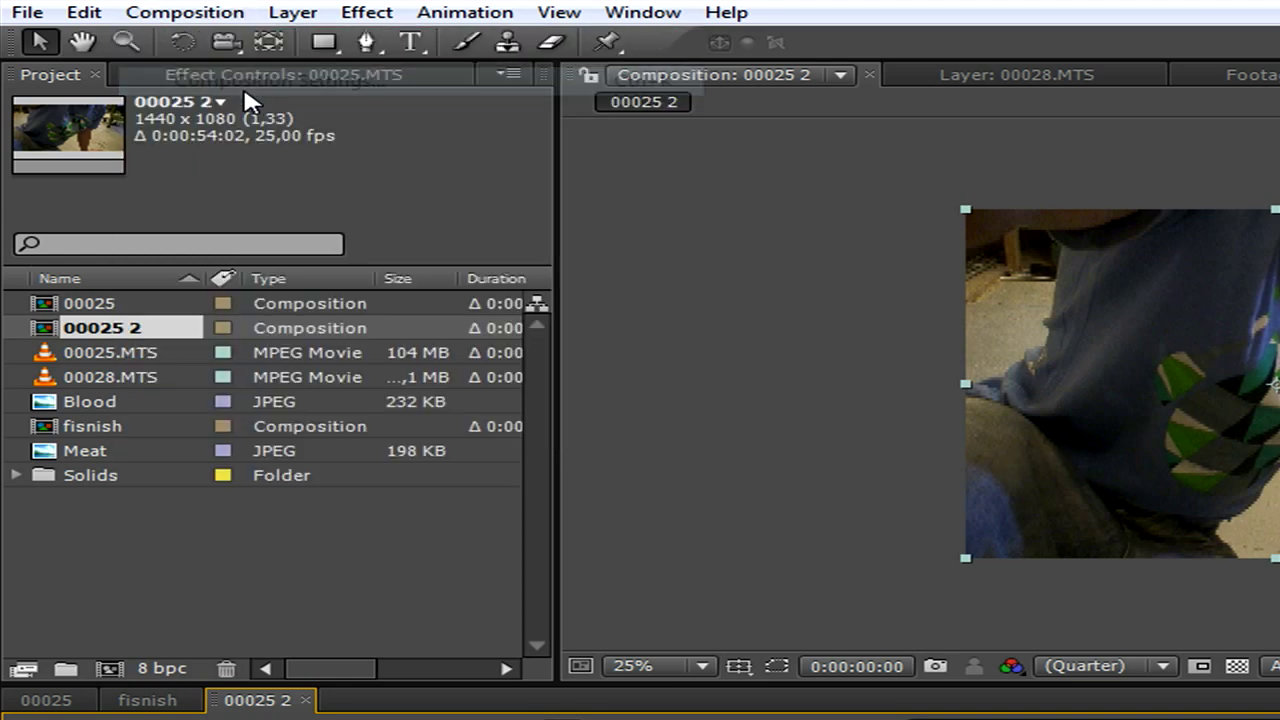
{"action": "left_click", "coordinate": [248, 156]}
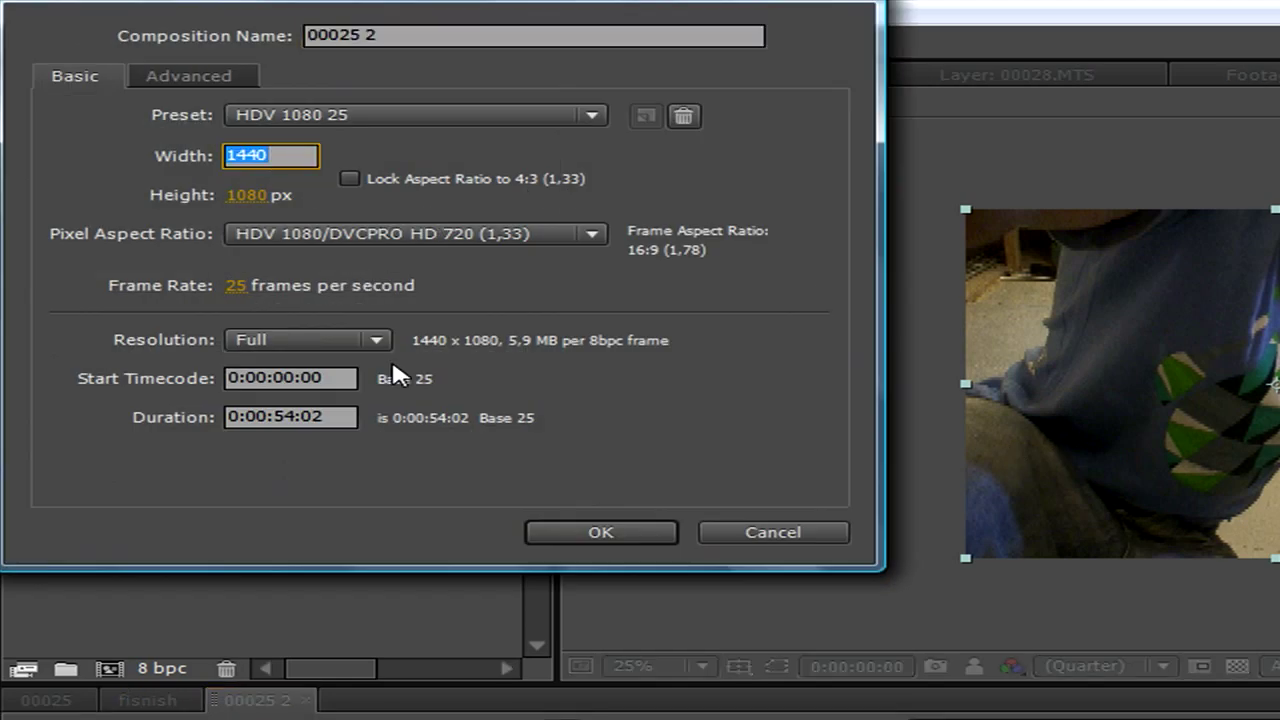
{"action": "type", "text": "128"}
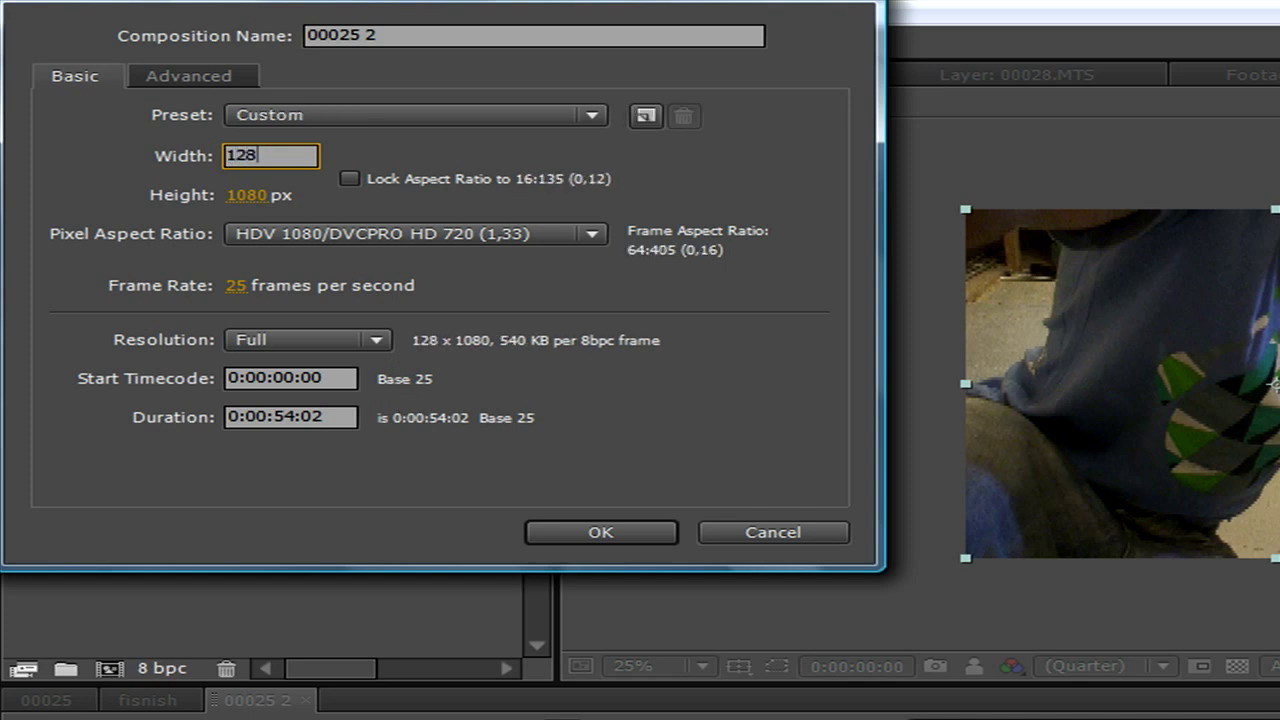
{"action": "type", "text": "0"}
{"action": "left_click", "coordinate": [246, 195]}
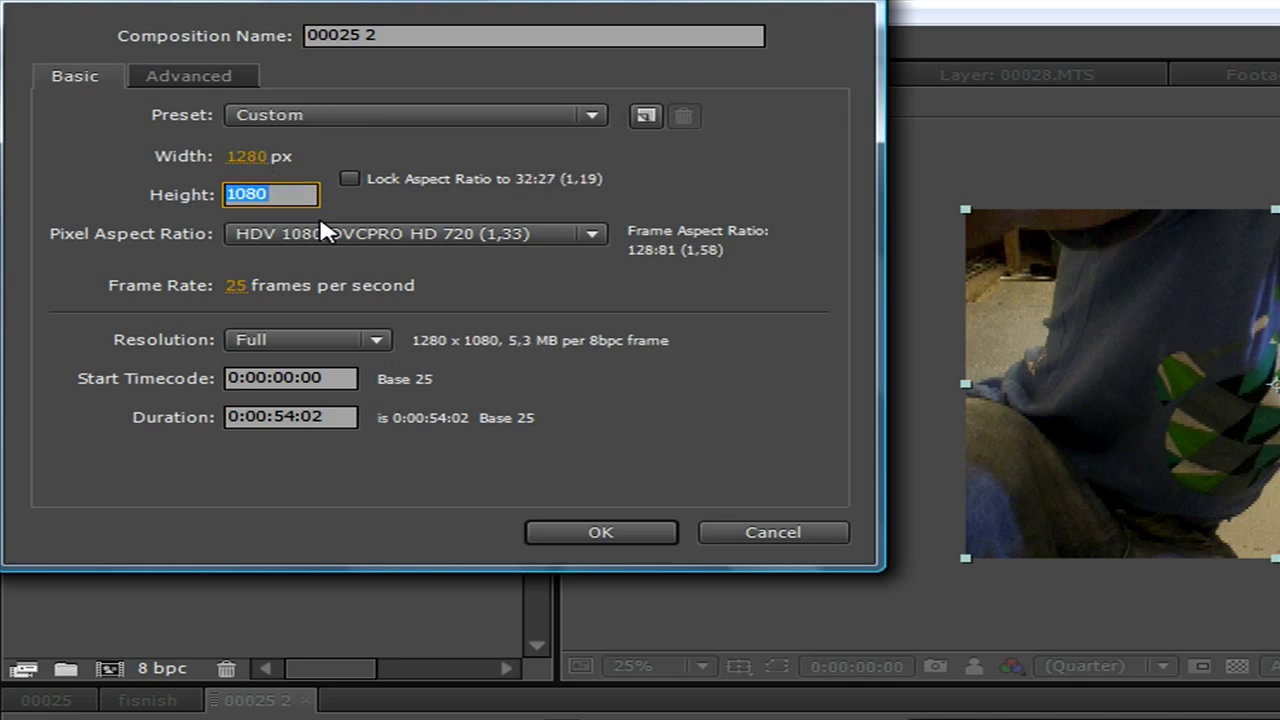
{"action": "type", "text": "720"}
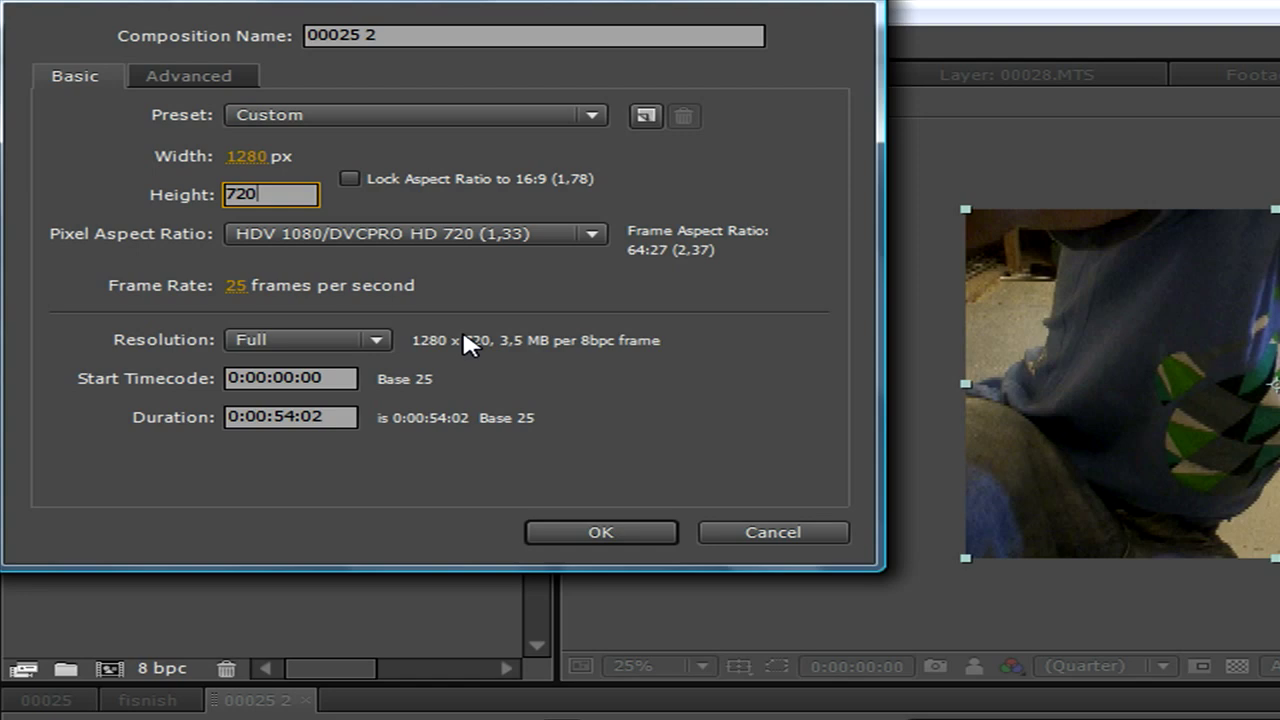
Apply the 1280×720 size and scale the 00025.MTS footage down to fit the frame
{"action": "left_click", "coordinate": [601, 532]}
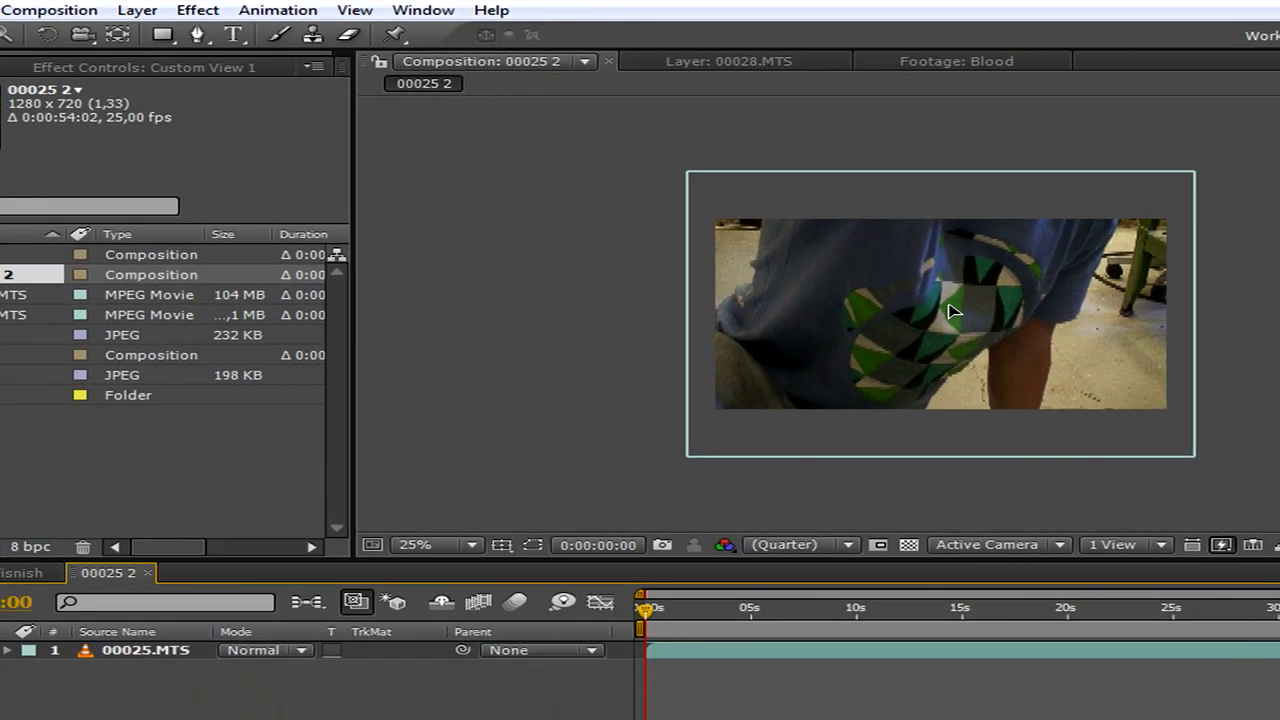
{"action": "left_click", "coordinate": [952, 311]}
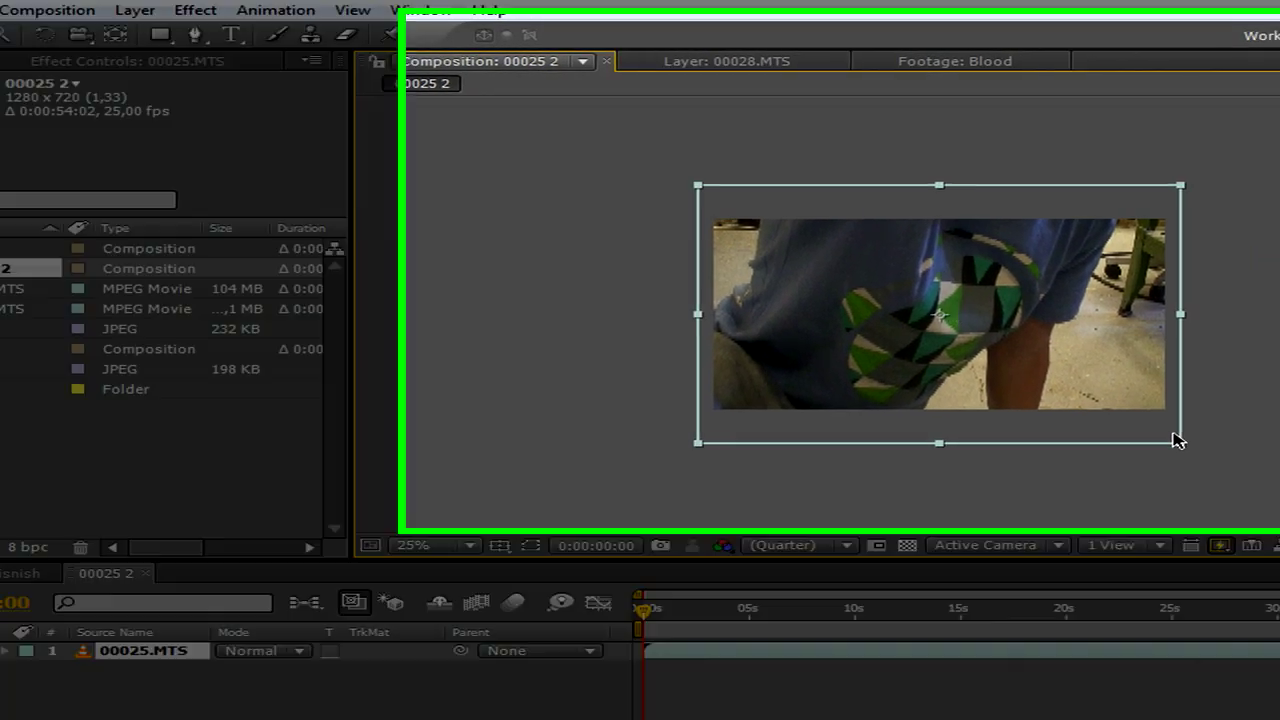
{"action": "left_click_drag", "start_coordinate": [1192, 462], "coordinate": [1166, 408]}
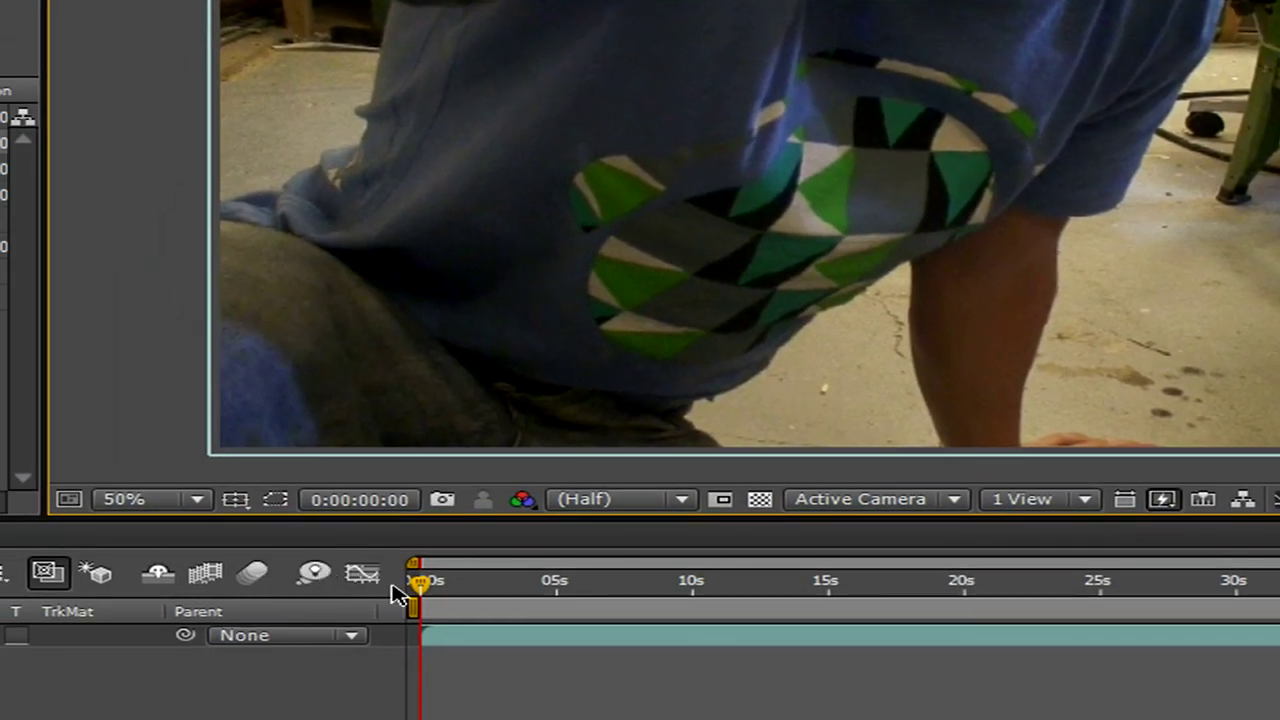
Scrub the timeline forward to where the man lies on the floor
{"action": "left_click_drag", "start_coordinate": [420, 585], "coordinate": [430, 585]}
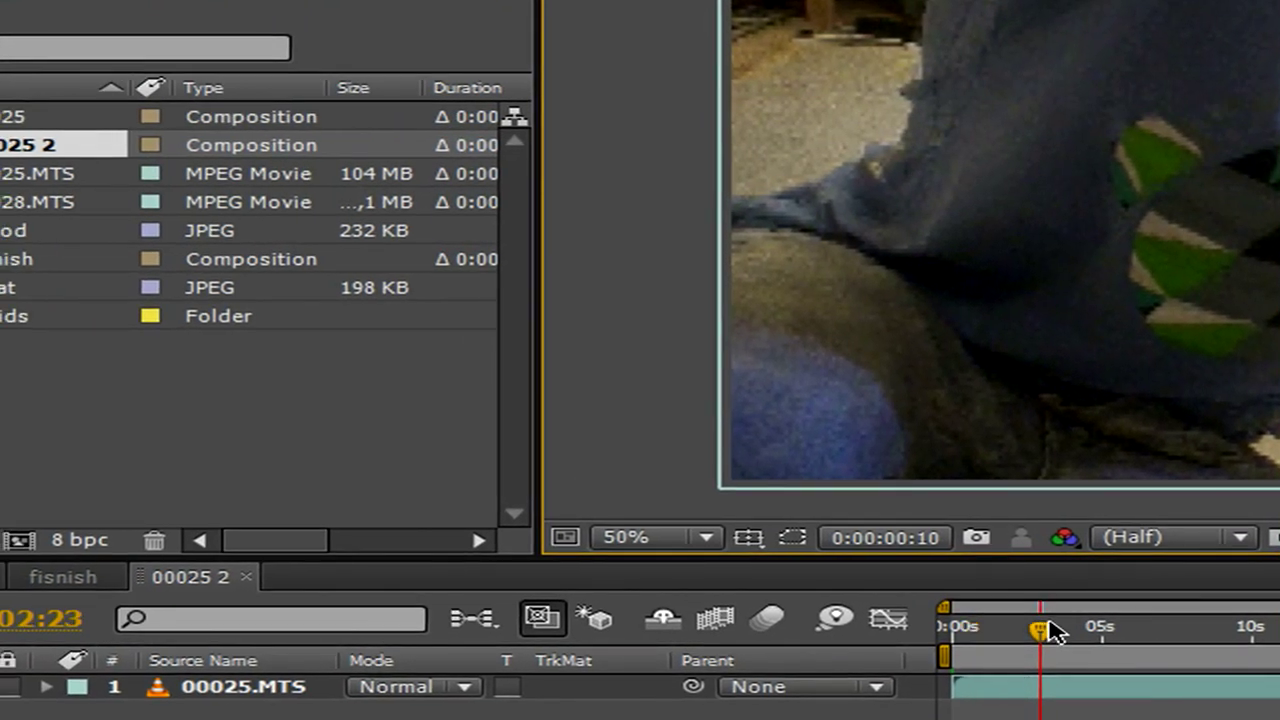
{"action": "left_click_drag", "start_coordinate": [778, 612], "coordinate": [885, 612]}
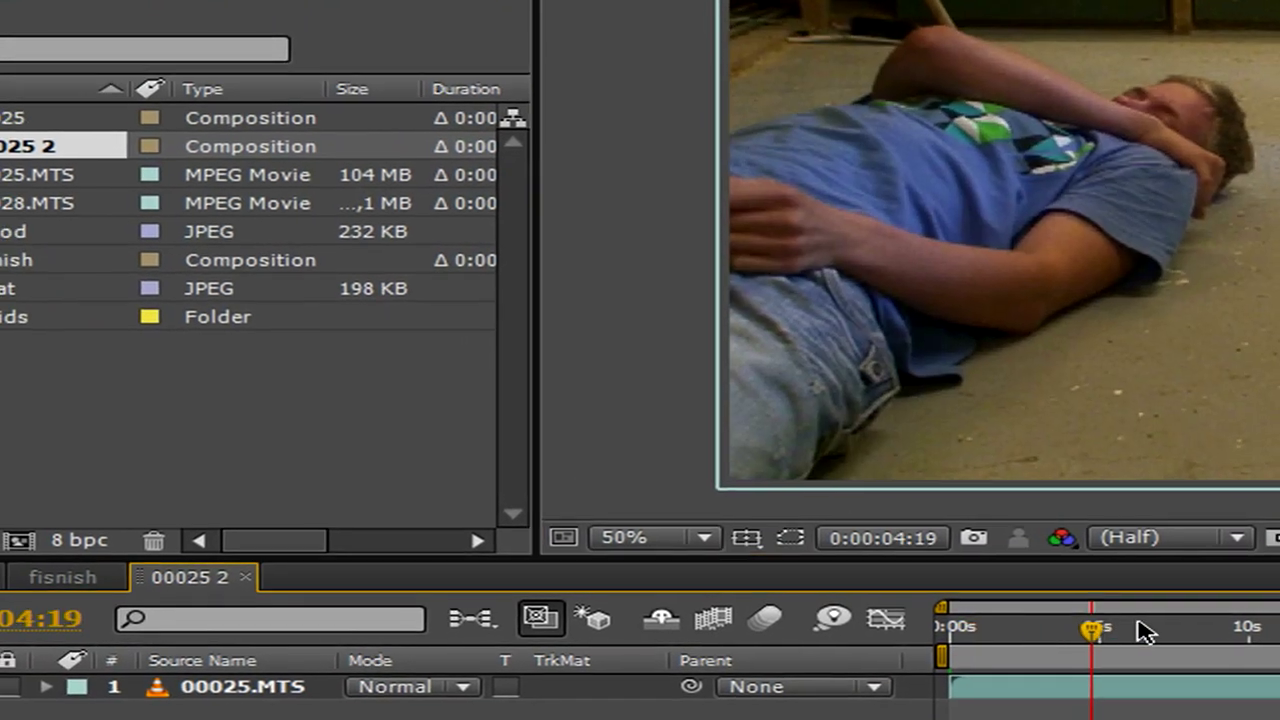
{"action": "left_click_drag", "start_coordinate": [1098, 628], "coordinate": [1145, 628]}
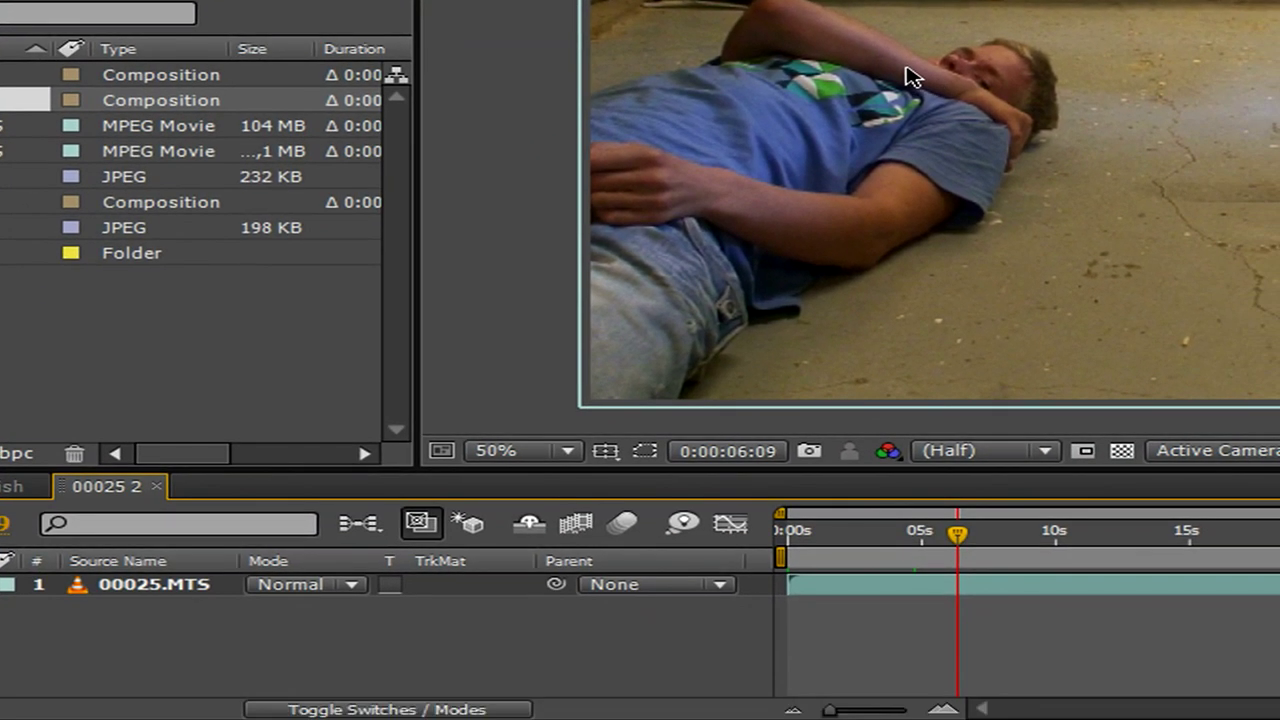
Cue to about 0:00:10:17 and duplicate the 00025.MTS layer into three copies
{"action": "left_click", "coordinate": [1108, 540]}
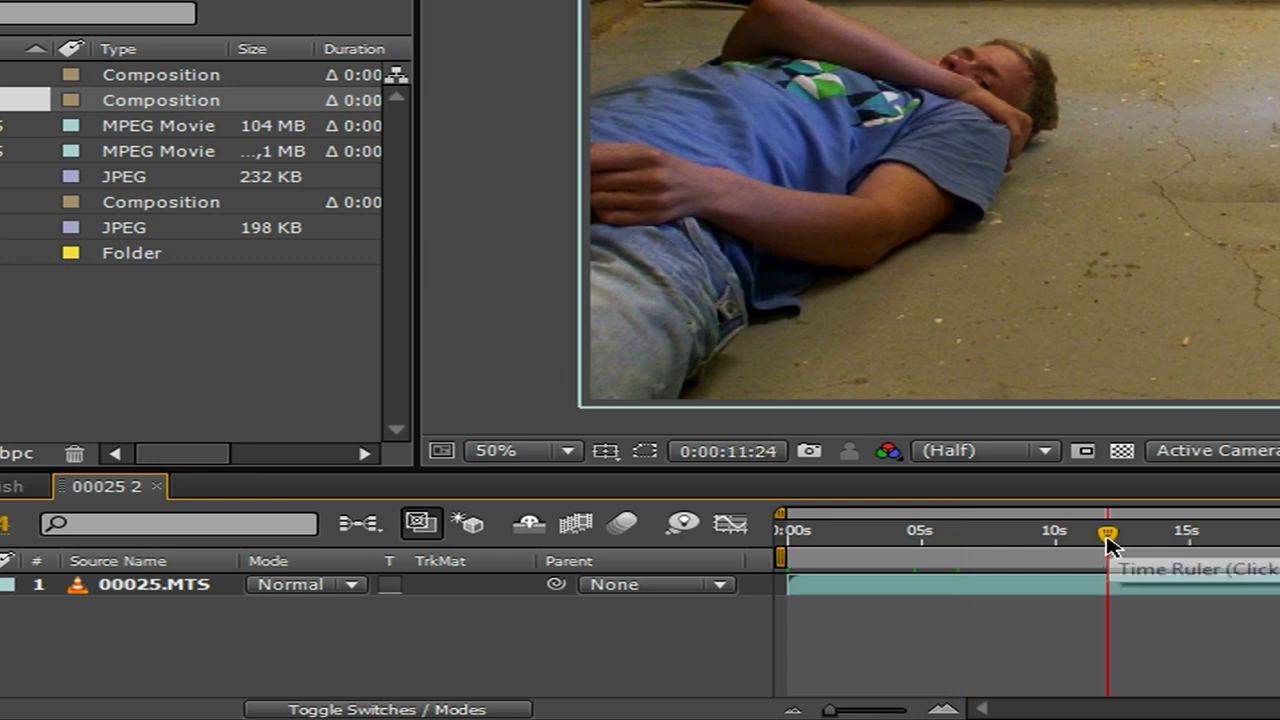
{"action": "left_click_drag", "start_coordinate": [1108, 540], "coordinate": [1080, 545]}
{"action": "left_click", "coordinate": [1100, 590]}
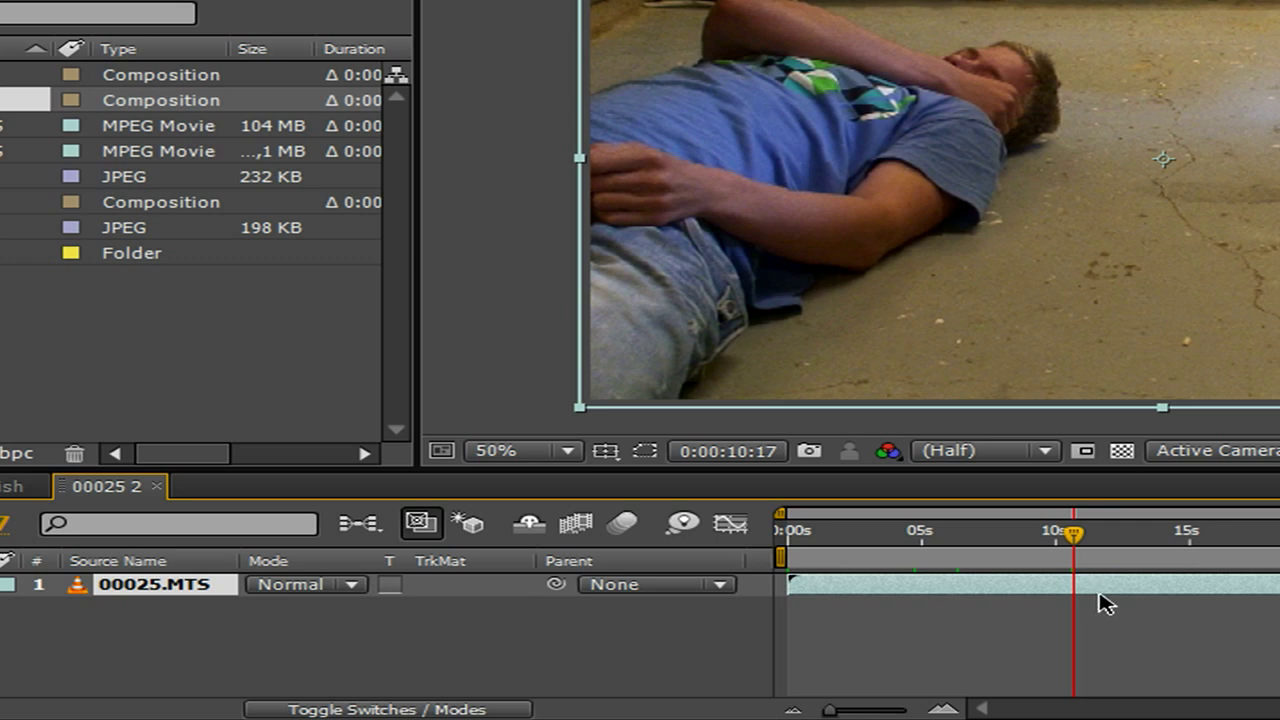
{"action": "key", "text": "ctrl+d"}
{"action": "key", "text": "ctrl+d"}
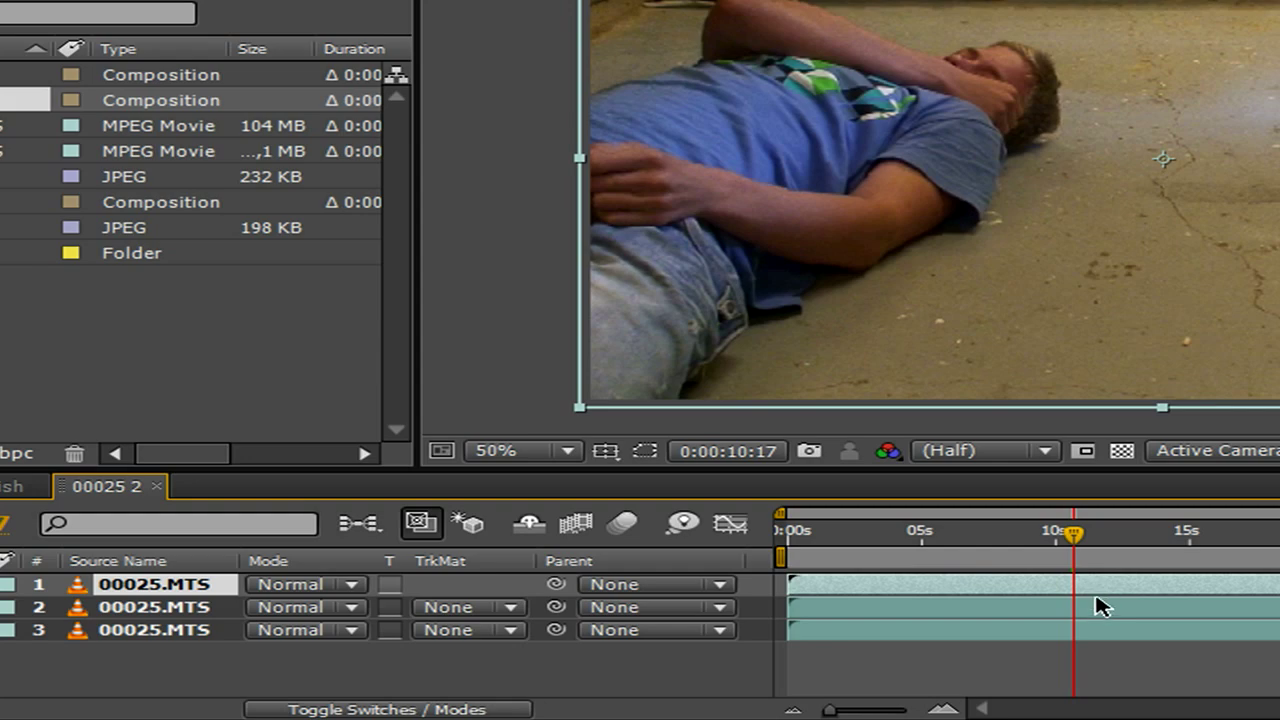
Freeze the top 00025.MTS copy on the frame at 0:00:10:17
{"action": "left_click", "coordinate": [1100, 607]}
{"action": "left_click", "coordinate": [1098, 630]}
{"action": "left_click", "coordinate": [1105, 588]}
{"action": "right_click", "coordinate": [1100, 592]}
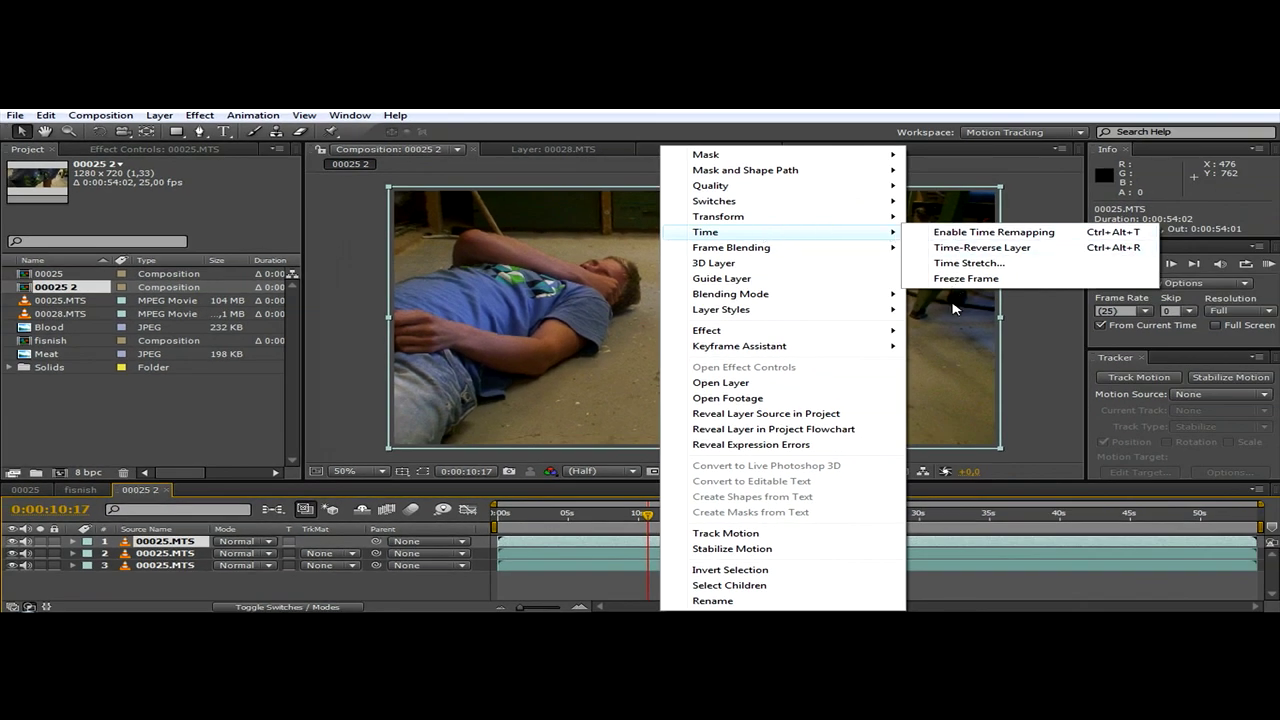
{"action": "left_click", "coordinate": [963, 284]}
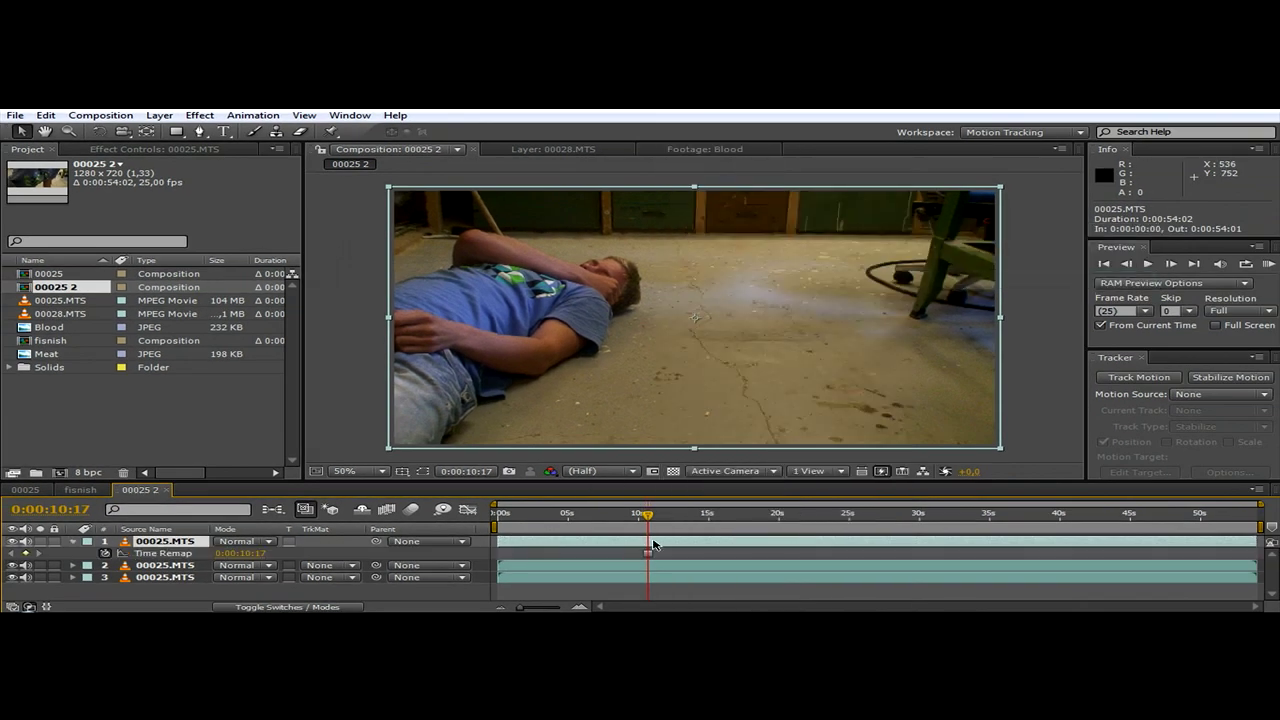
View the frozen top layer in its Layer viewer, then return to the Composition view
{"action": "double_click", "coordinate": [157, 541]}
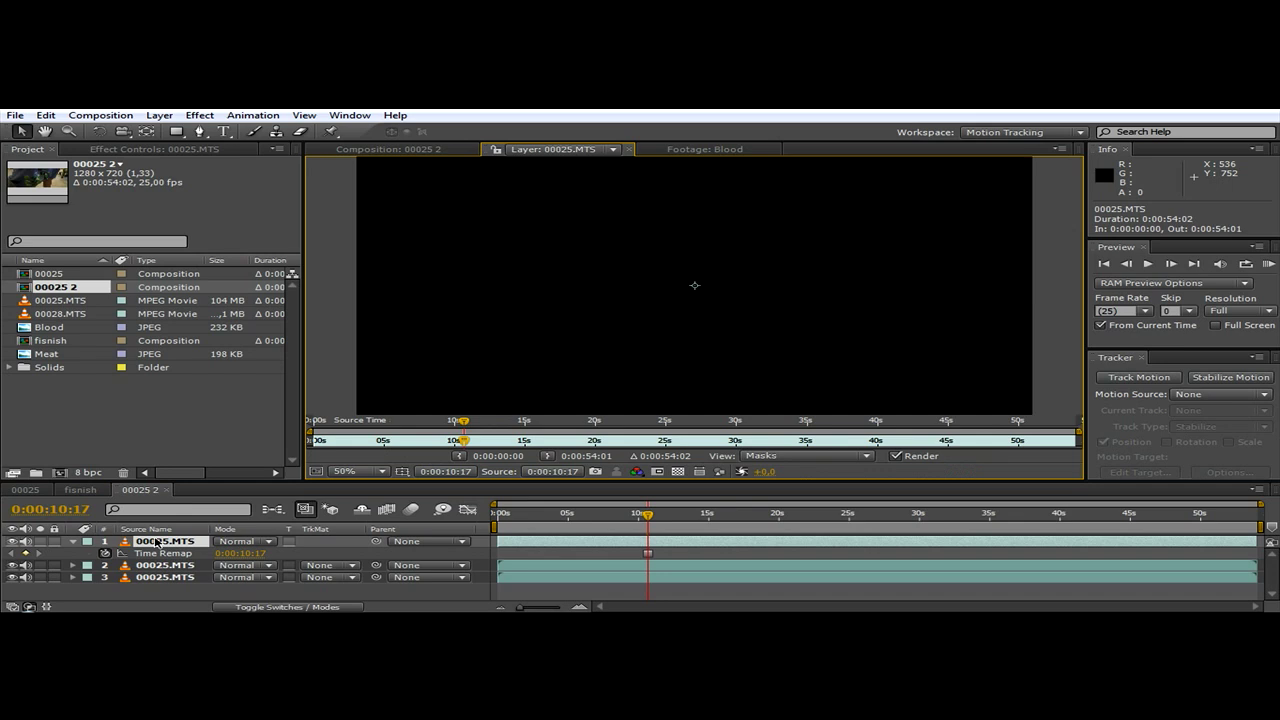
{"action": "left_click", "coordinate": [385, 149]}
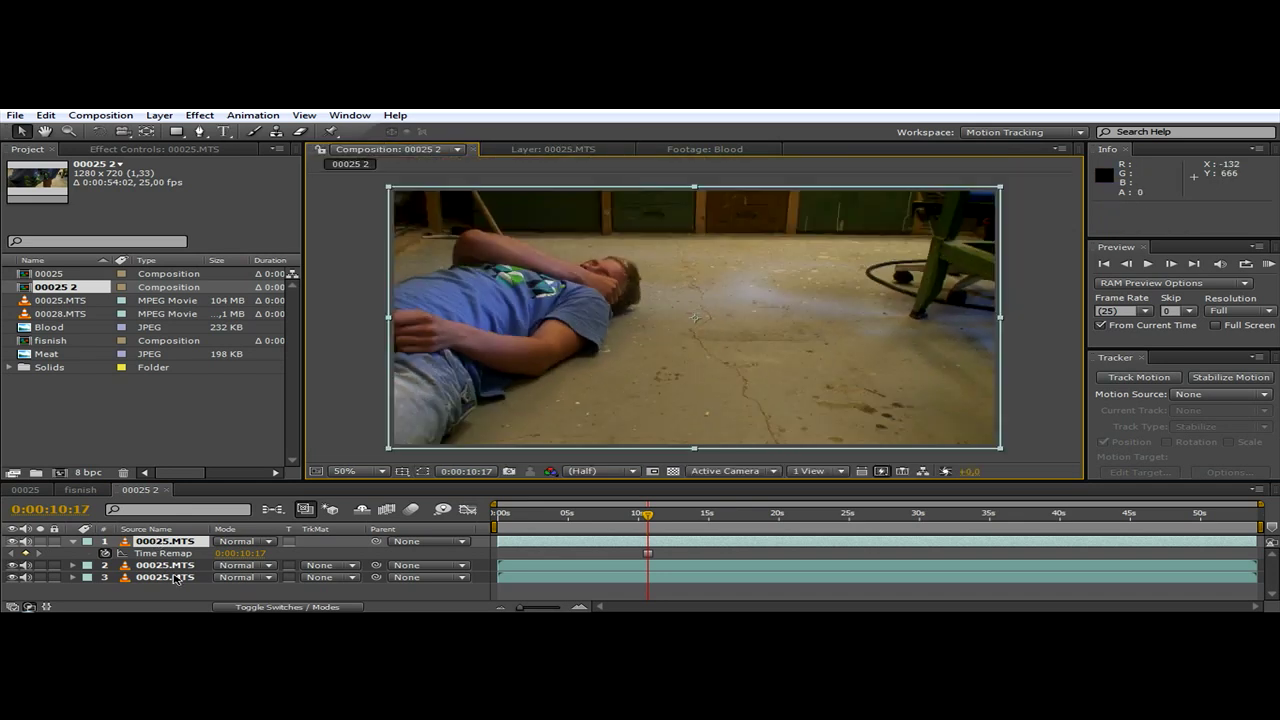
{"action": "right_click", "coordinate": [186, 544]}
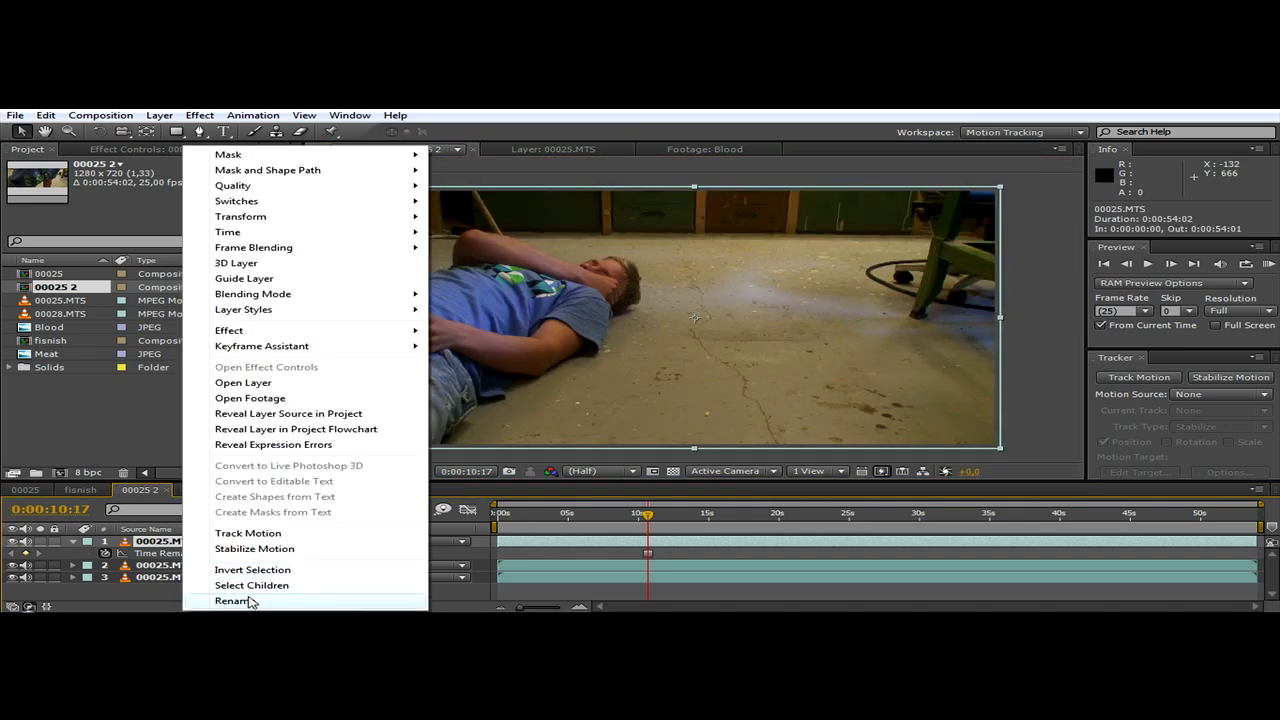
{"action": "left_click", "coordinate": [252, 606]}
{"action": "right_click", "coordinate": [183, 548]}
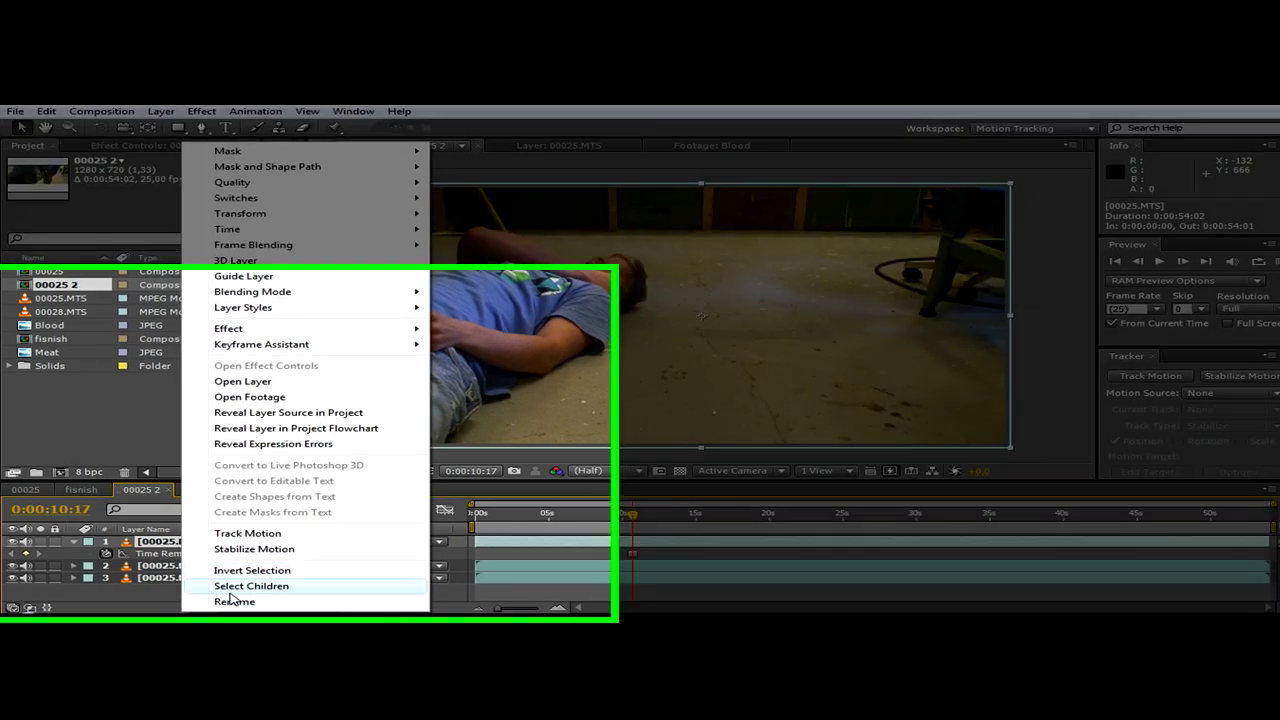
Rename layer 1 from 00025.MTS to 'My body'
{"action": "left_click", "coordinate": [230, 597]}
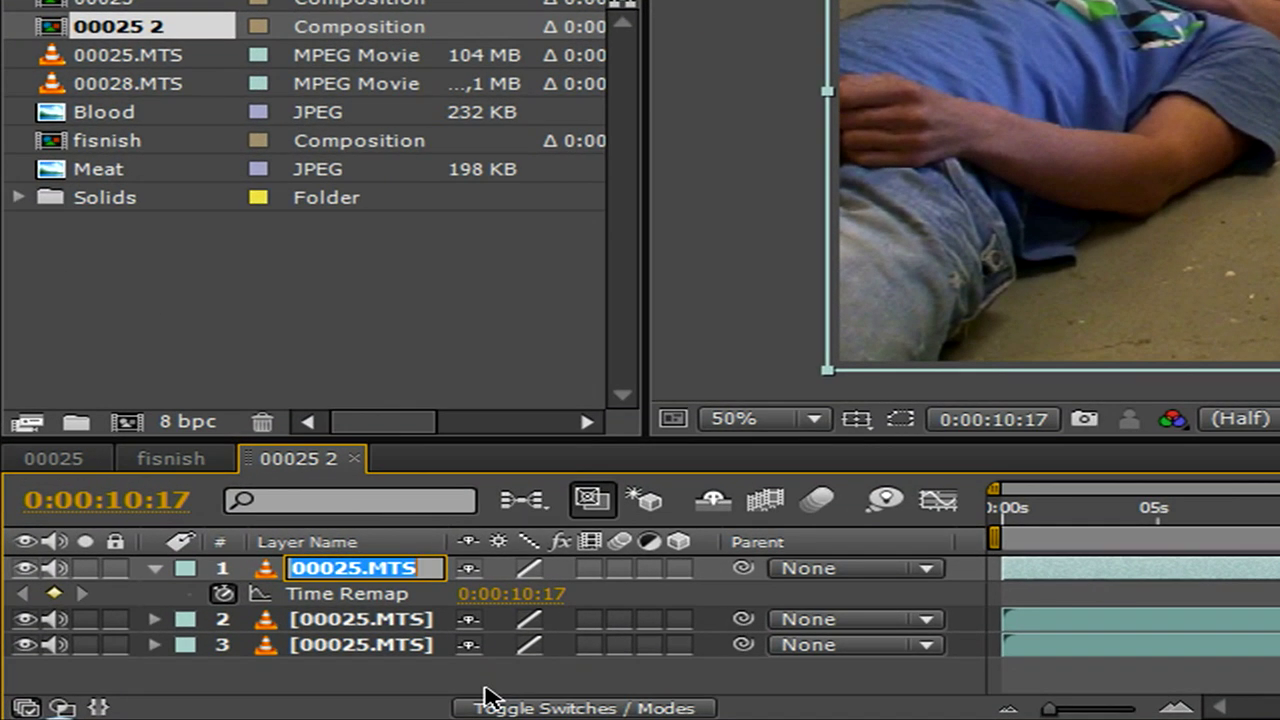
{"action": "type", "text": "My body"}
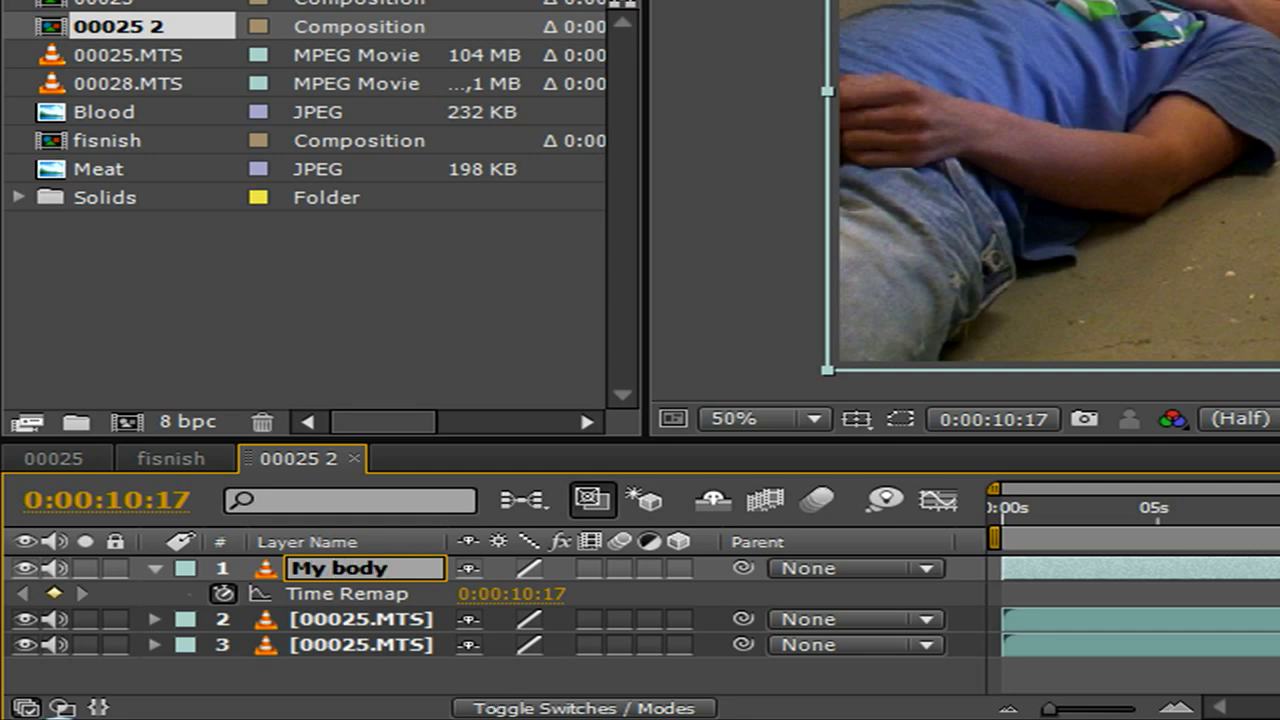
{"action": "key", "text": "Return"}
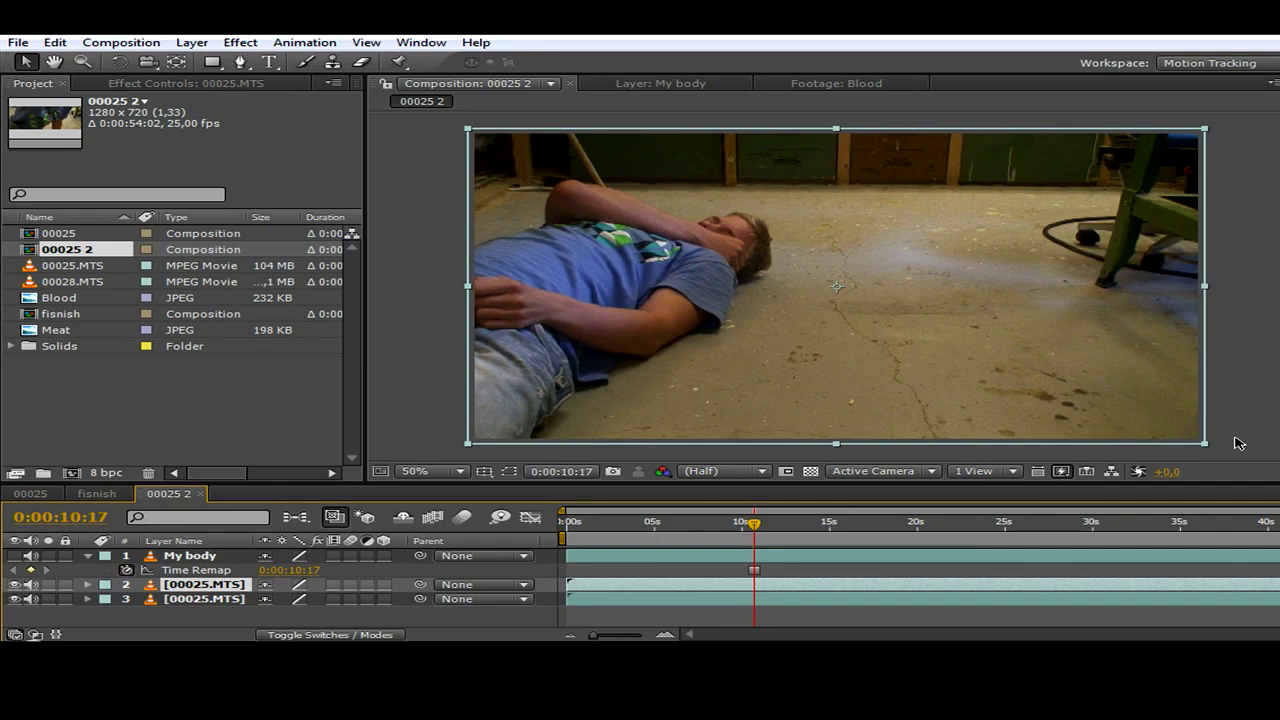
Scrub to 0:00:28:19, where the head lies on the floor, and freeze layer 2 there
{"action": "left_click", "coordinate": [643, 515]}
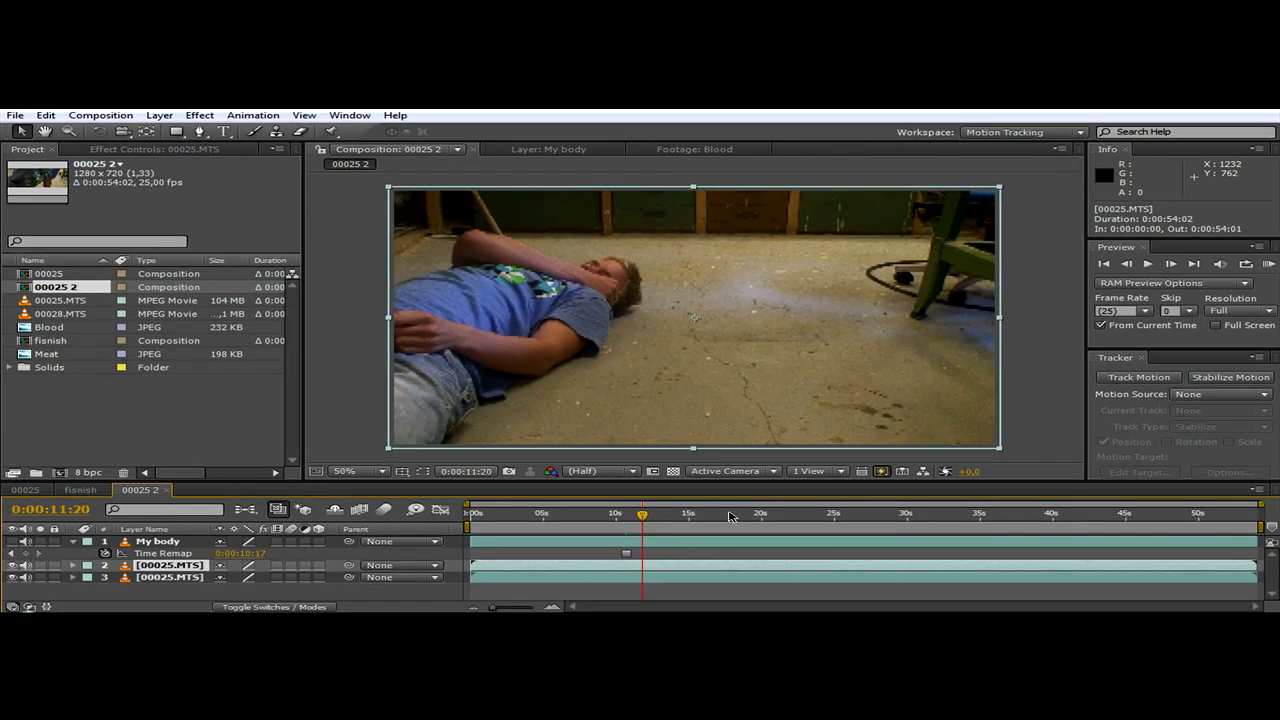
{"action": "left_click_drag", "start_coordinate": [718, 515], "coordinate": [746, 515]}
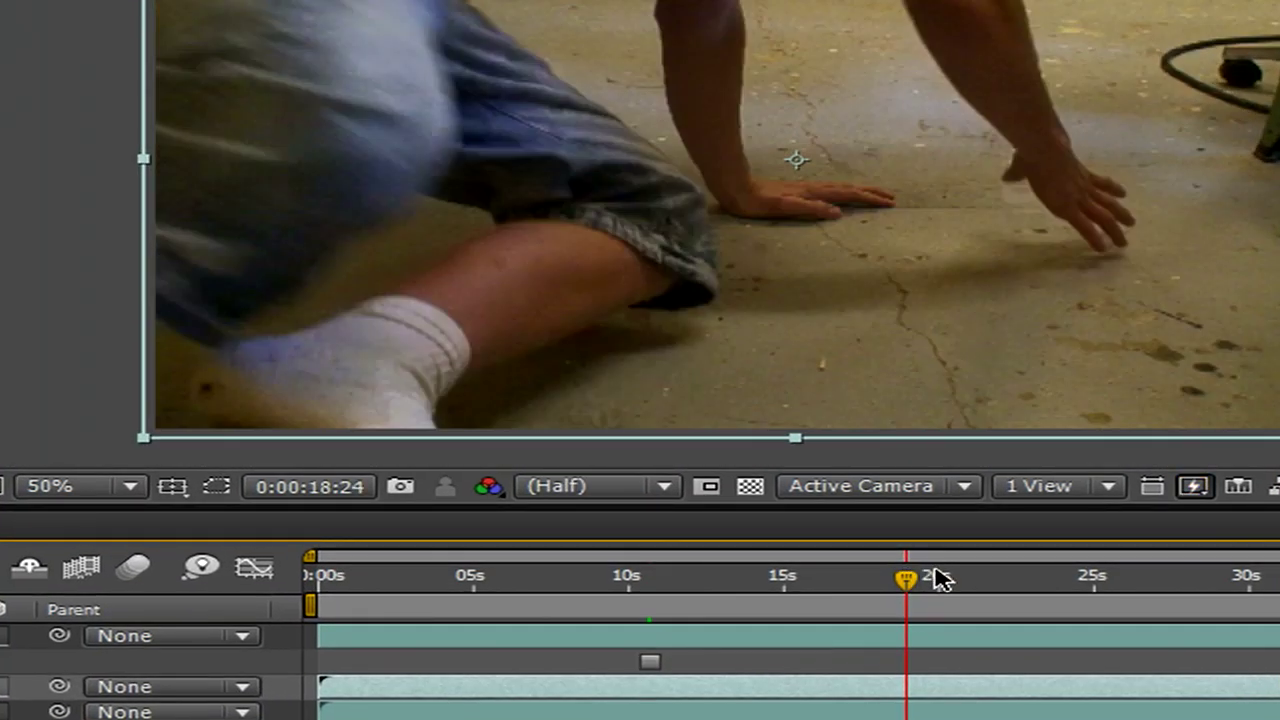
{"action": "left_click_drag", "start_coordinate": [906, 578], "coordinate": [1215, 585]}
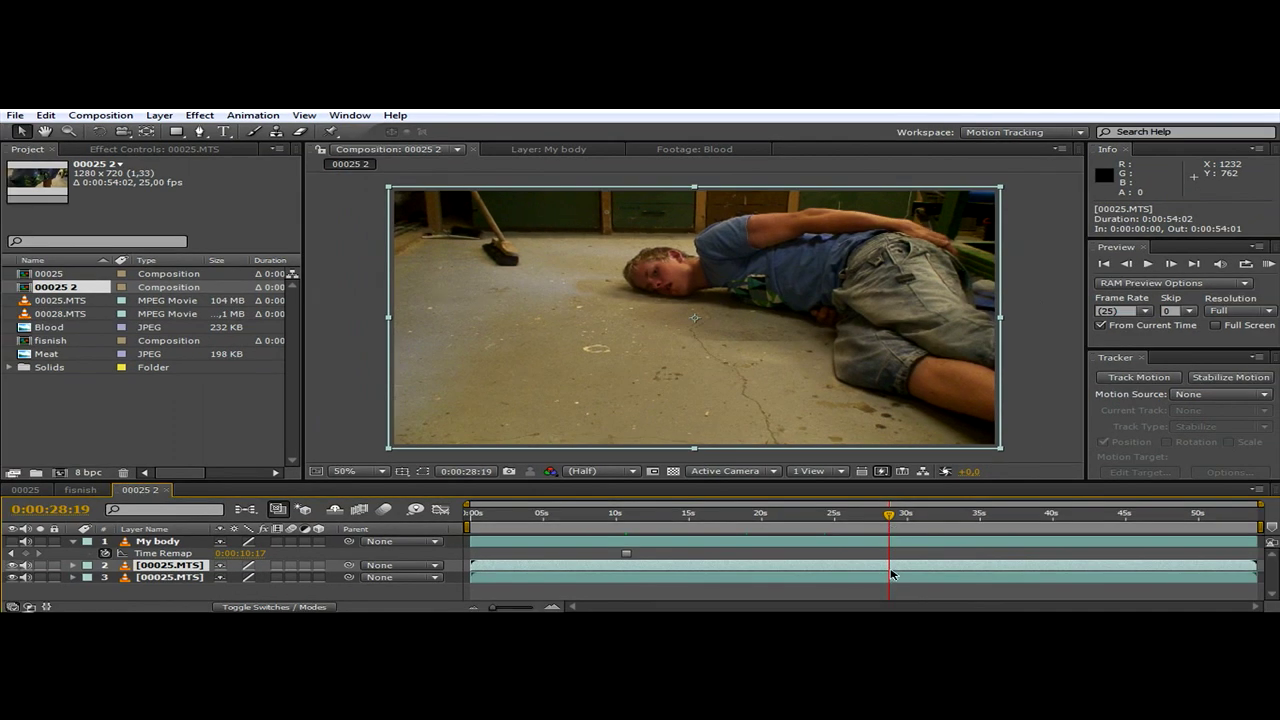
{"action": "right_click", "coordinate": [893, 574]}
{"action": "mouse_move", "coordinate": [937, 232]}
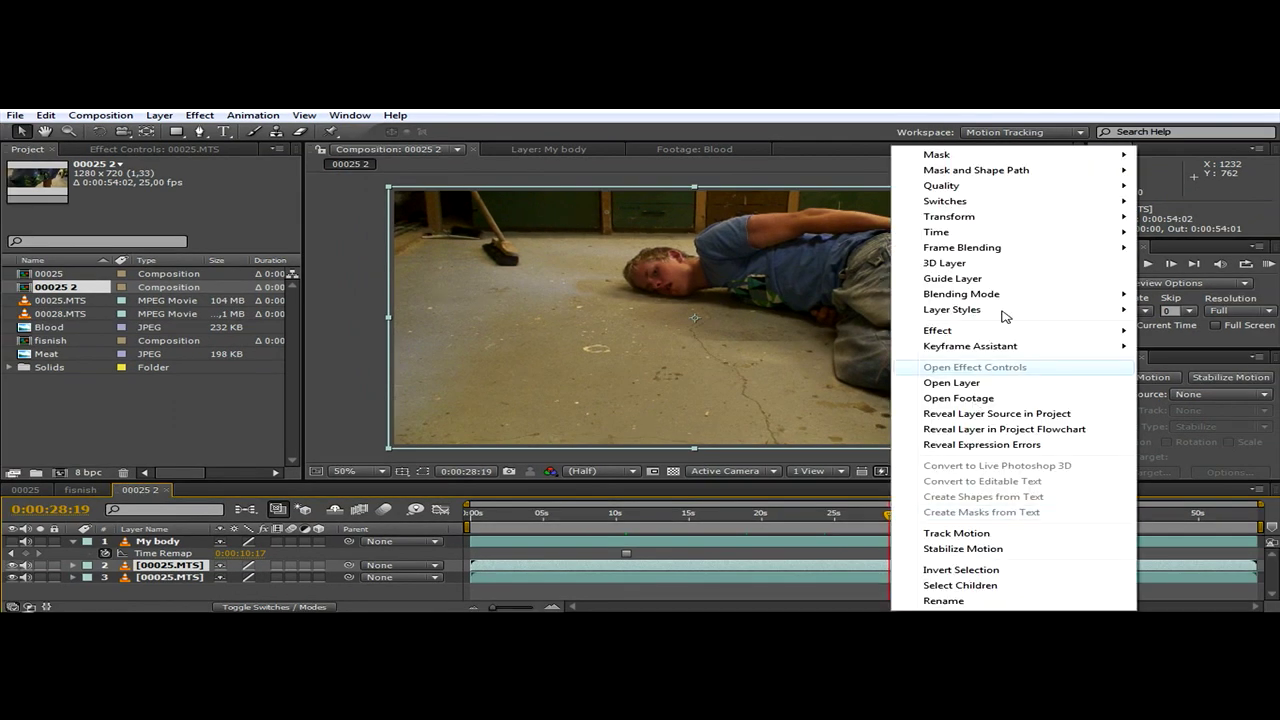
{"action": "left_click", "coordinate": [699, 278]}
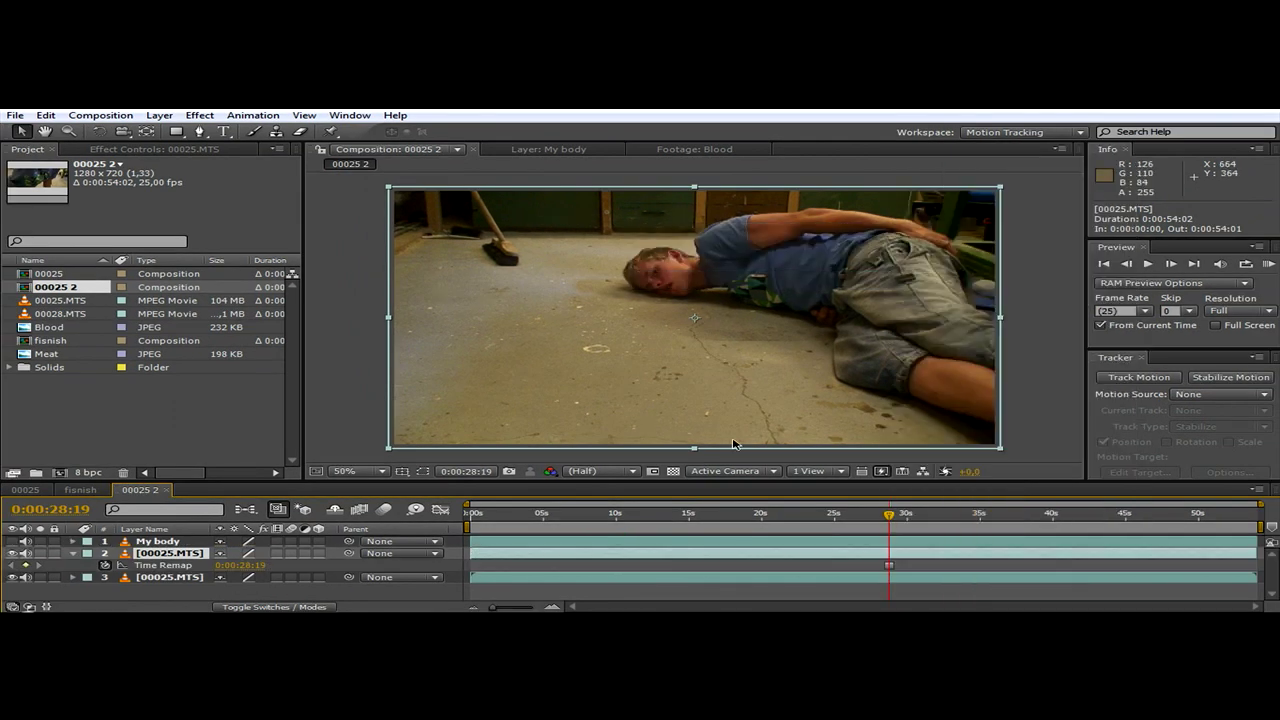
Rename the second 00025.MTS layer to 'my head'
{"action": "right_click", "coordinate": [160, 562]}
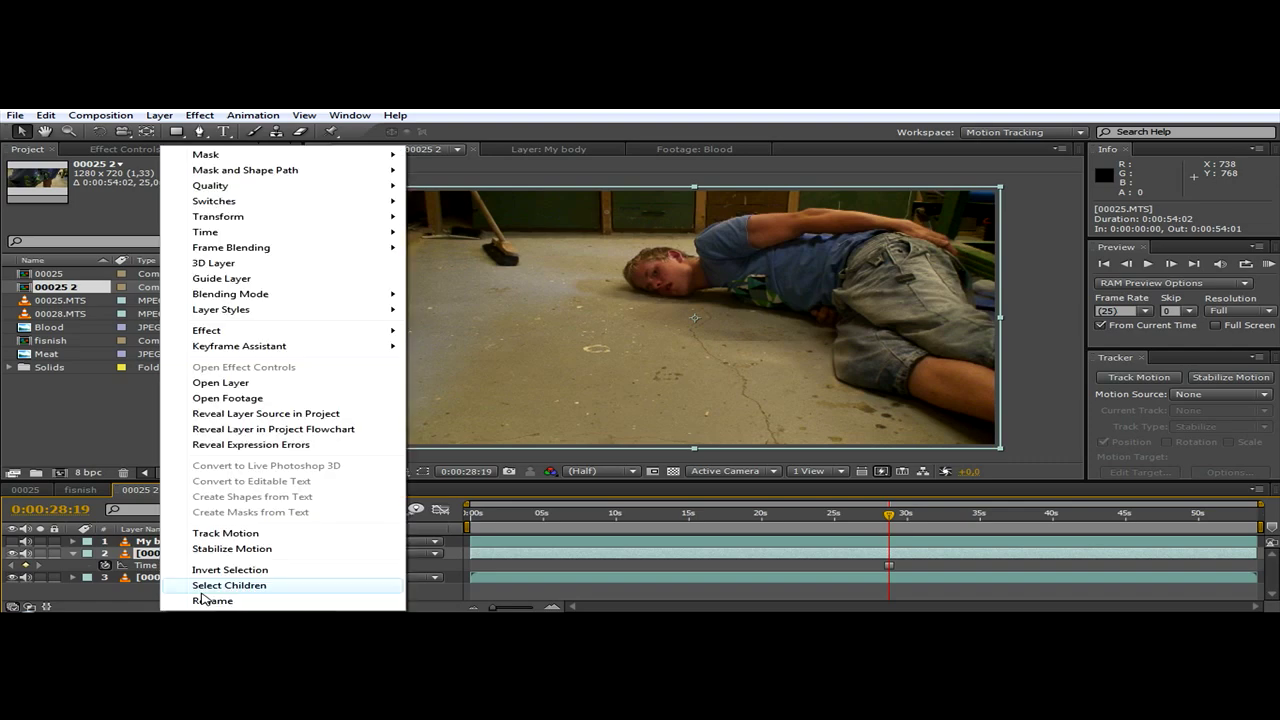
{"action": "left_click", "coordinate": [205, 601]}
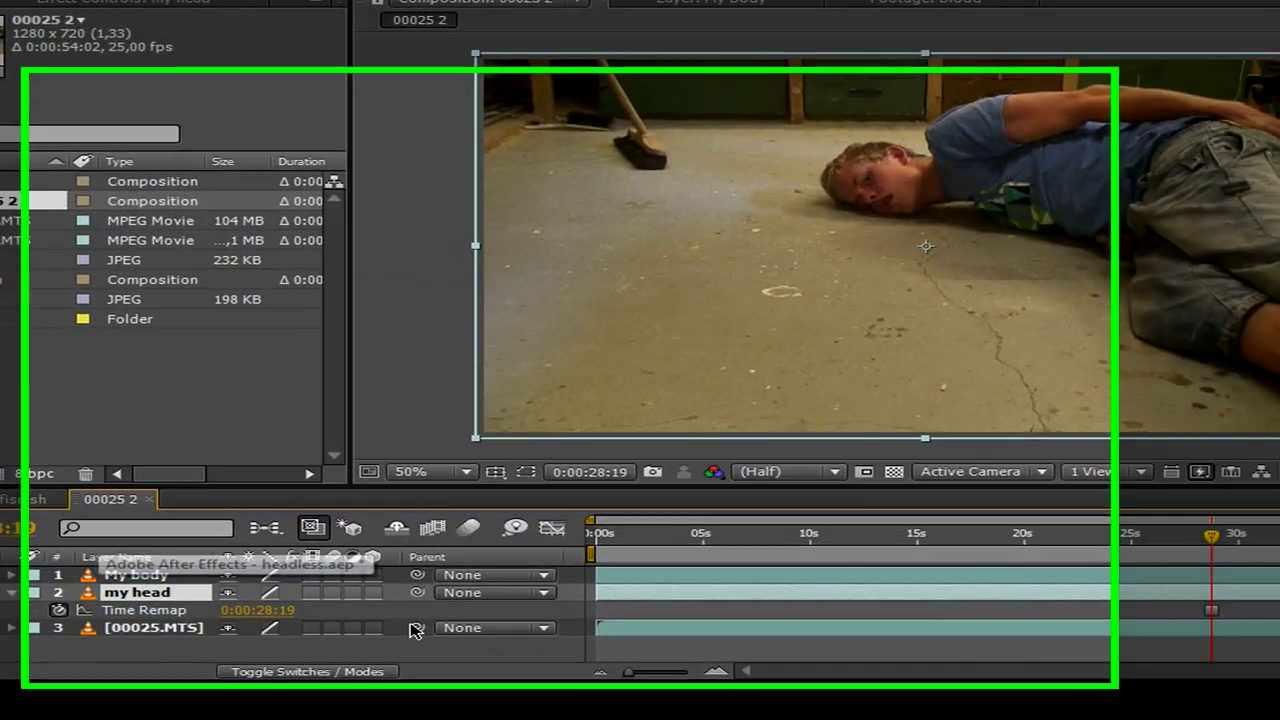
{"action": "type", "text": "my head"}
{"action": "key", "text": "Return"}
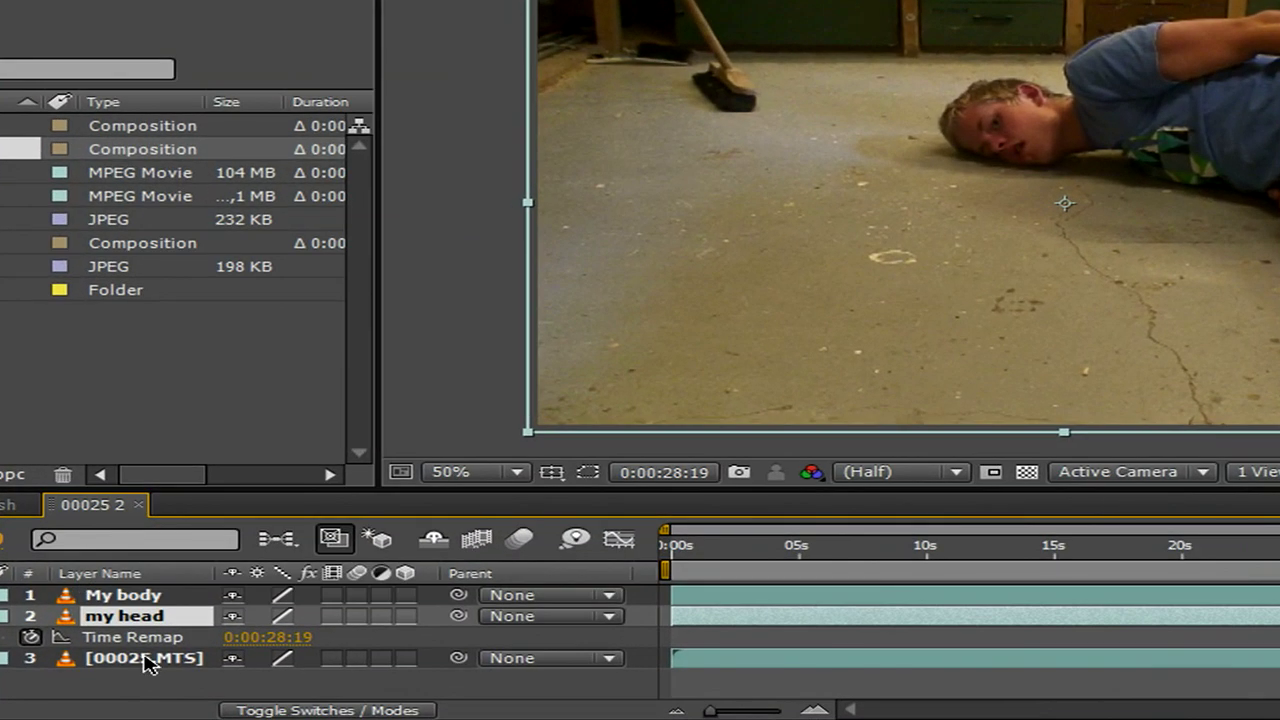
{"action": "left_click", "coordinate": [150, 658]}
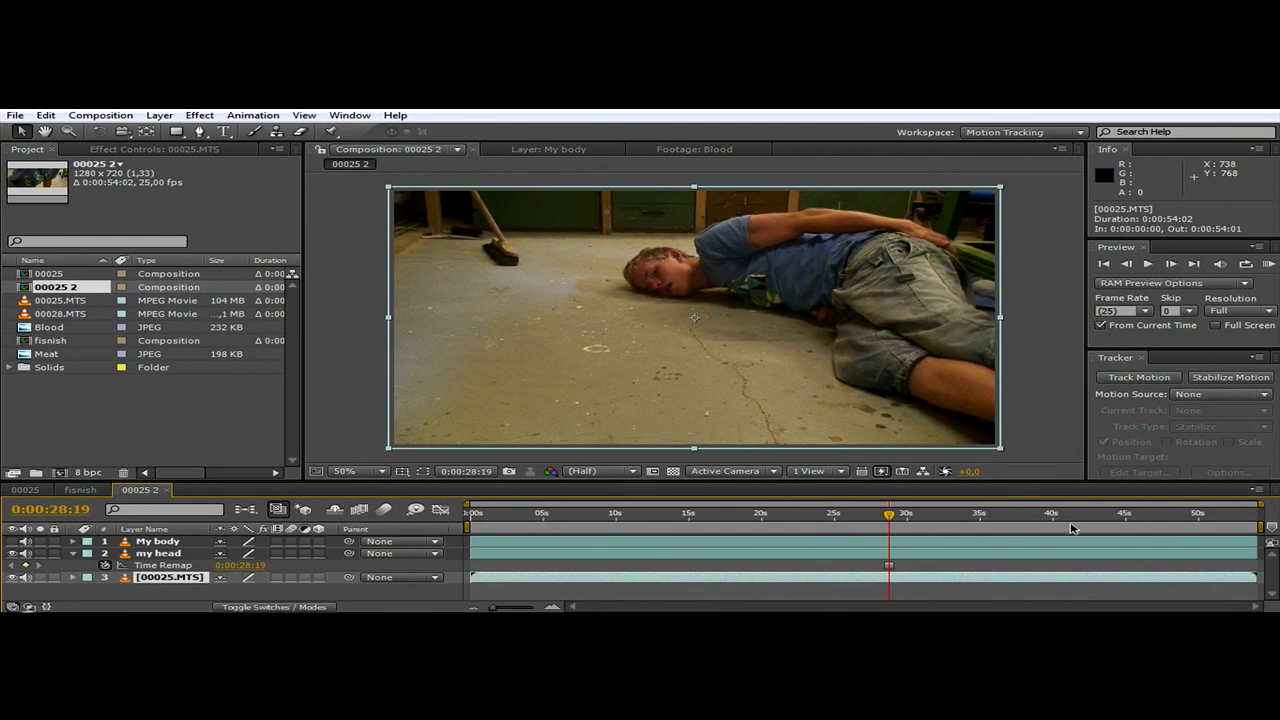
Hide my head, move to about 47 seconds and freeze the third layer there
{"action": "left_click", "coordinate": [1086, 514]}
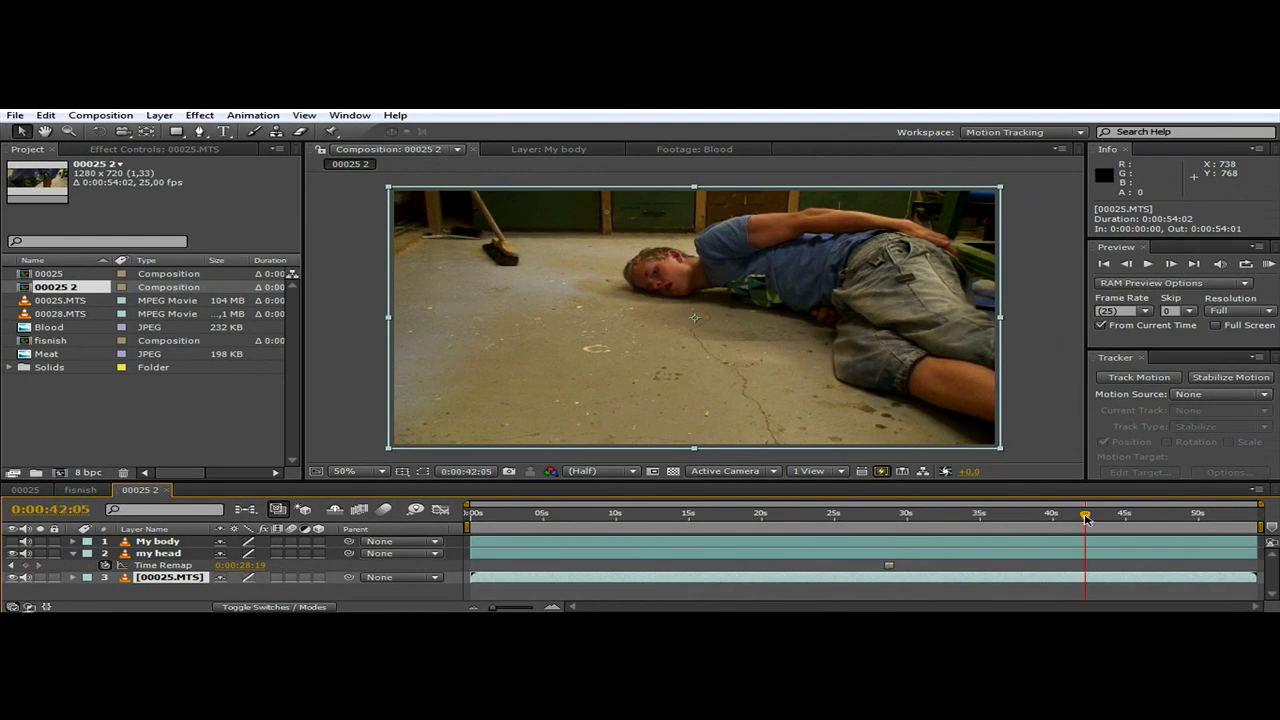
{"action": "left_click", "coordinate": [20, 553]}
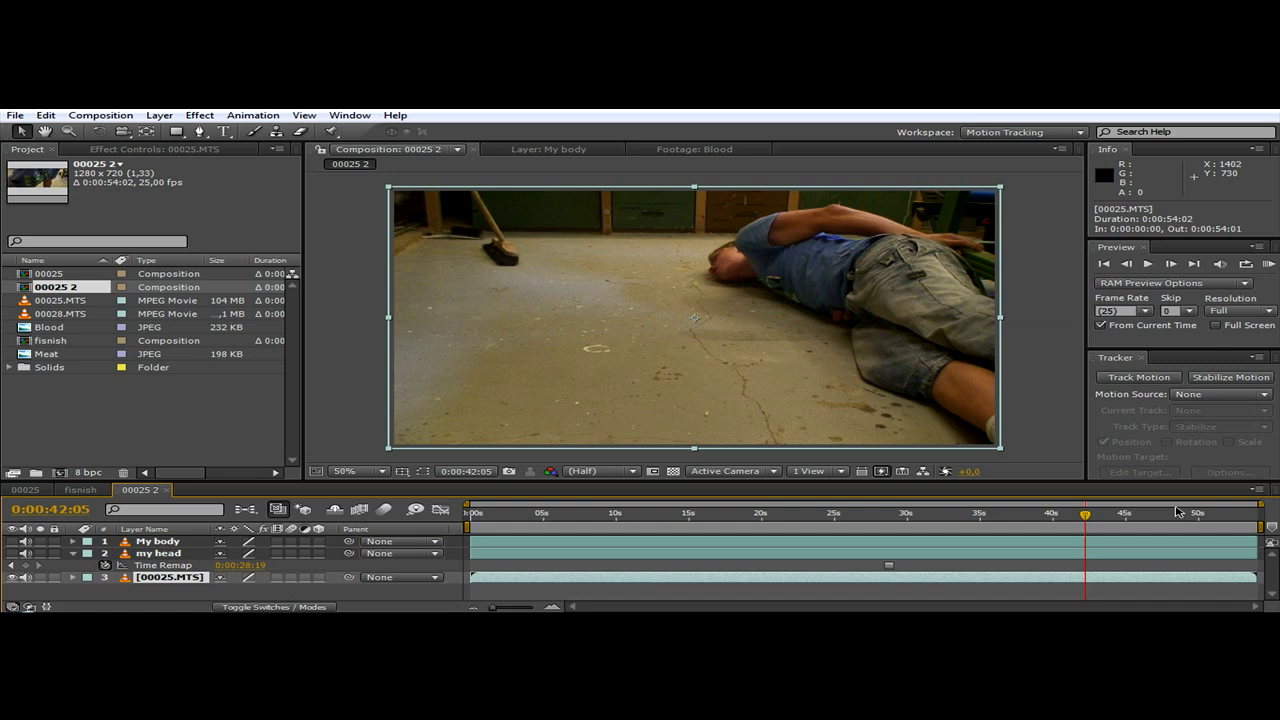
{"action": "left_click", "coordinate": [1204, 515]}
{"action": "mouse_move", "coordinate": [1204, 515]}
{"action": "left_mouse_down"}
{"action": "mouse_move", "coordinate": [1165, 516]}
{"action": "mouse_move", "coordinate": [1202, 515]}
{"action": "left_mouse_up"}
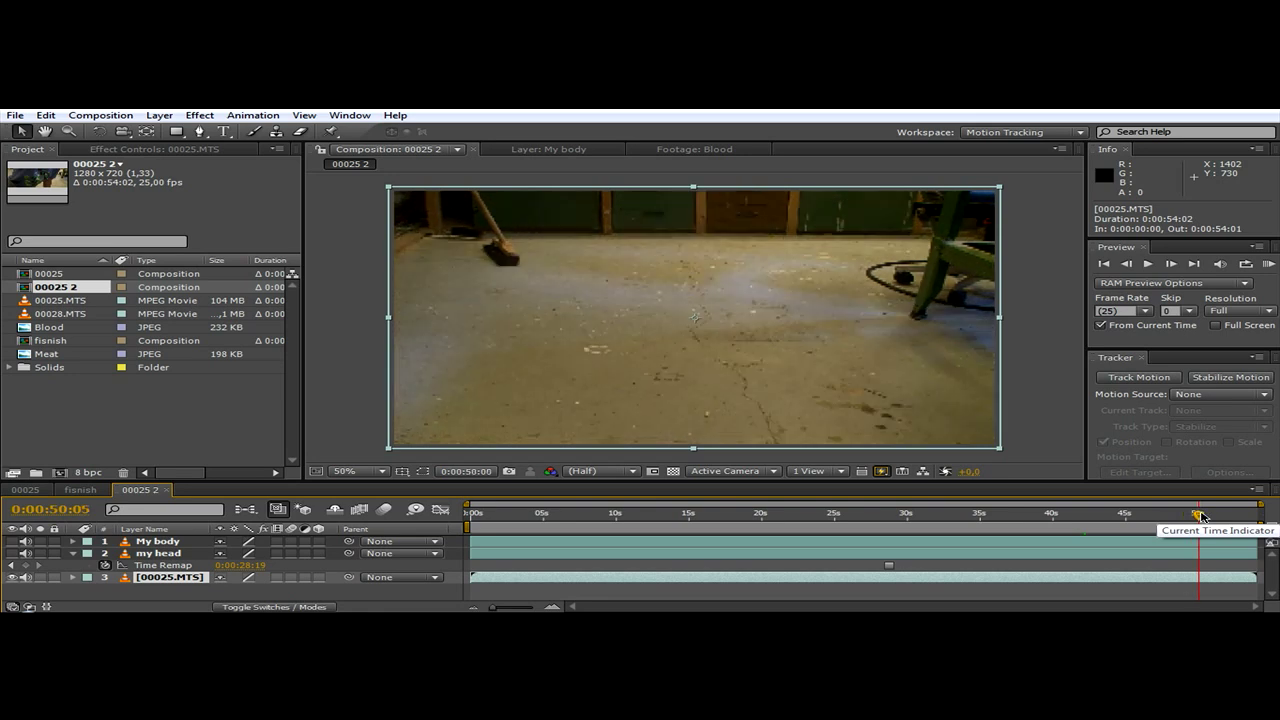
{"action": "right_click", "coordinate": [1200, 577]}
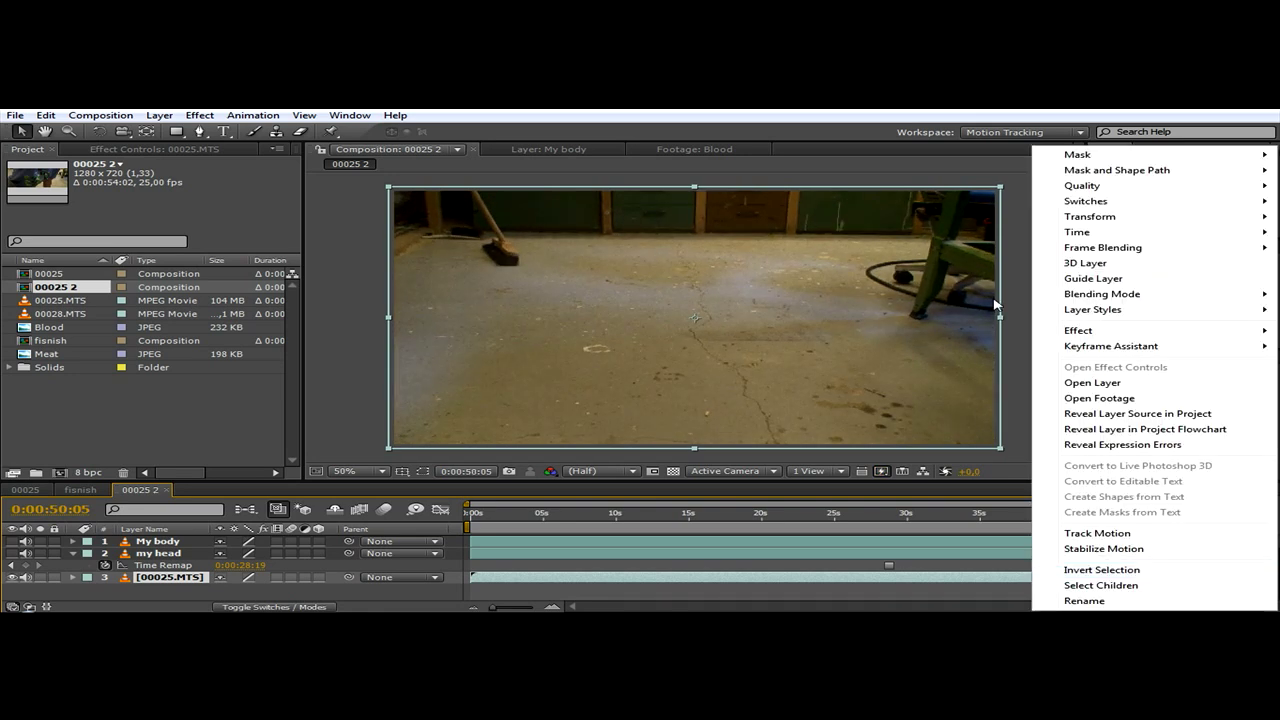
{"action": "mouse_move", "coordinate": [1077, 232]}
{"action": "left_click", "coordinate": [858, 280]}
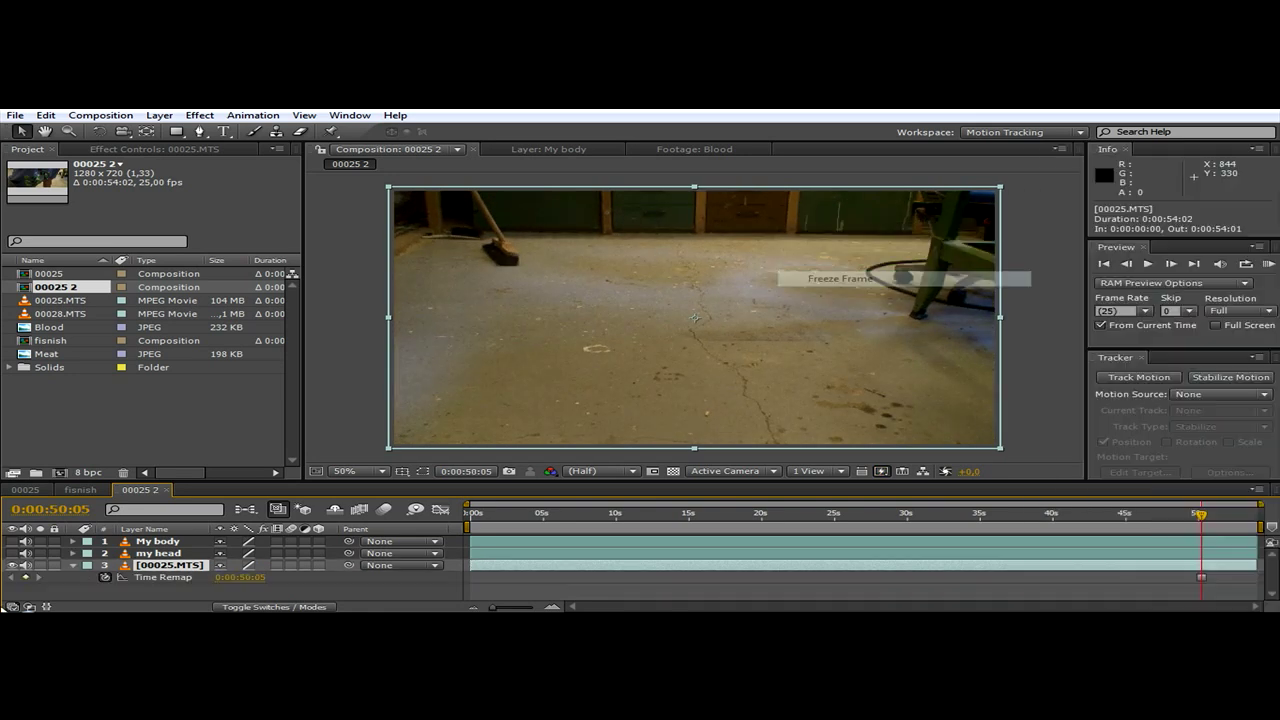
Rename the background layer 'BG', return to about 10 seconds and show My body
{"action": "right_click", "coordinate": [162, 564]}
{"action": "left_click", "coordinate": [210, 600]}
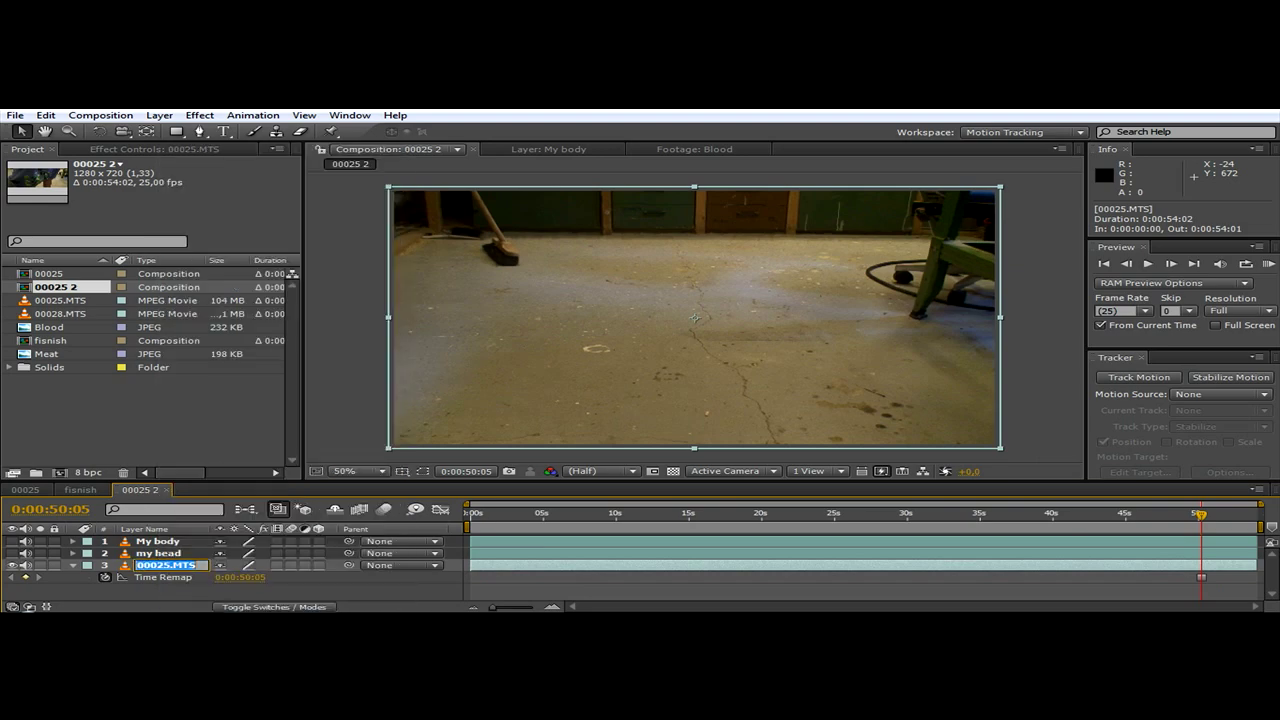
{"action": "type", "text": "BG"}
{"action": "key", "text": "Return"}
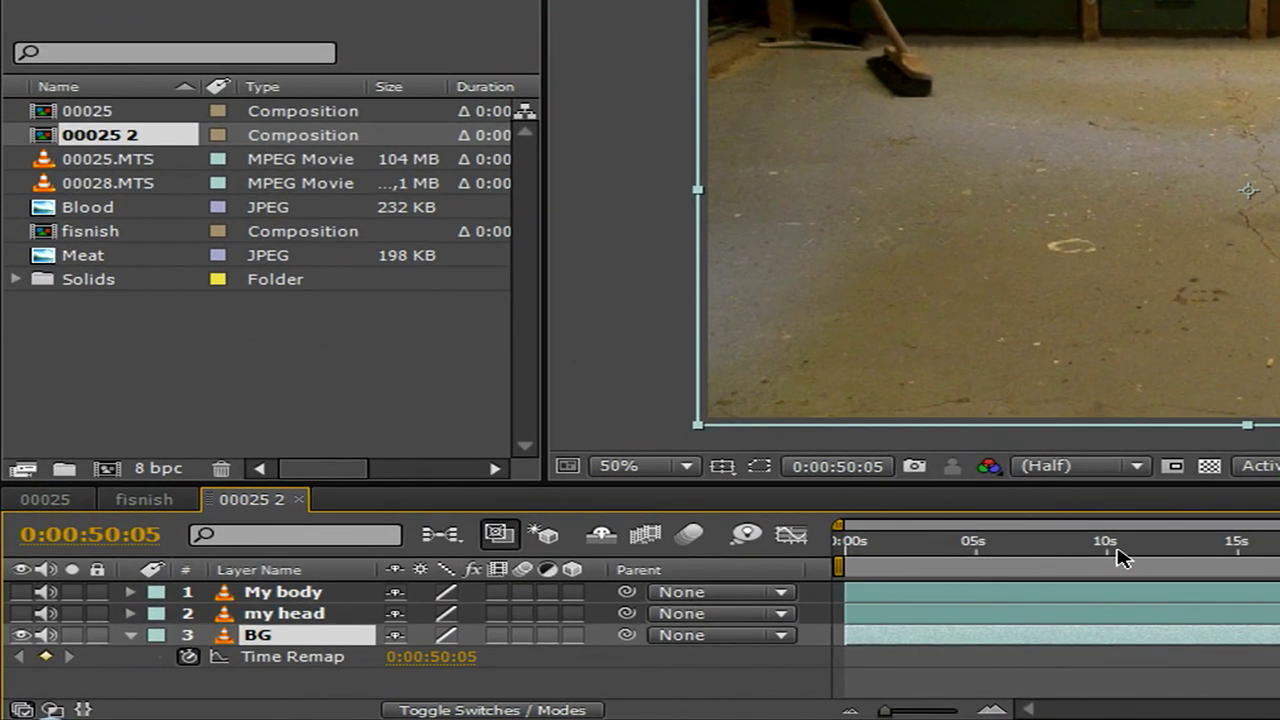
{"action": "left_click", "coordinate": [1114, 545]}
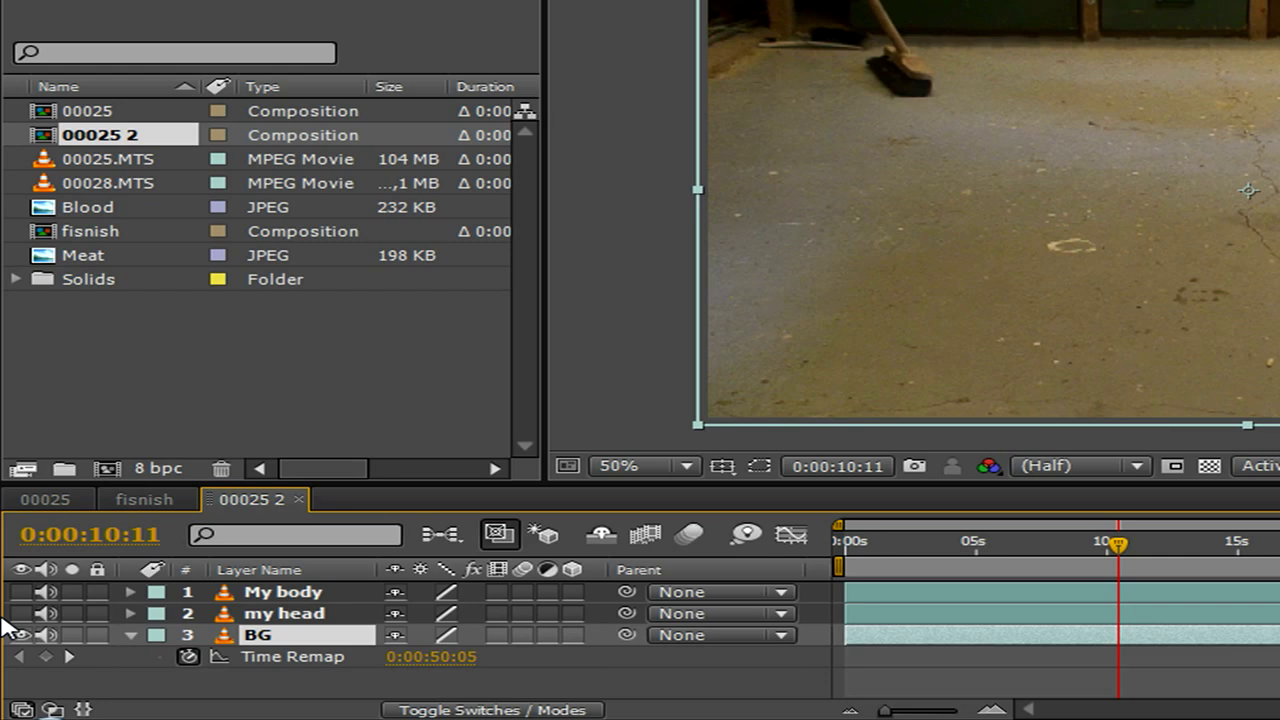
{"action": "left_click", "coordinate": [20, 613]}
Turn my head back on and select My body, zoomed to 200% on the shoulder
{"action": "left_click", "coordinate": [20, 591]}
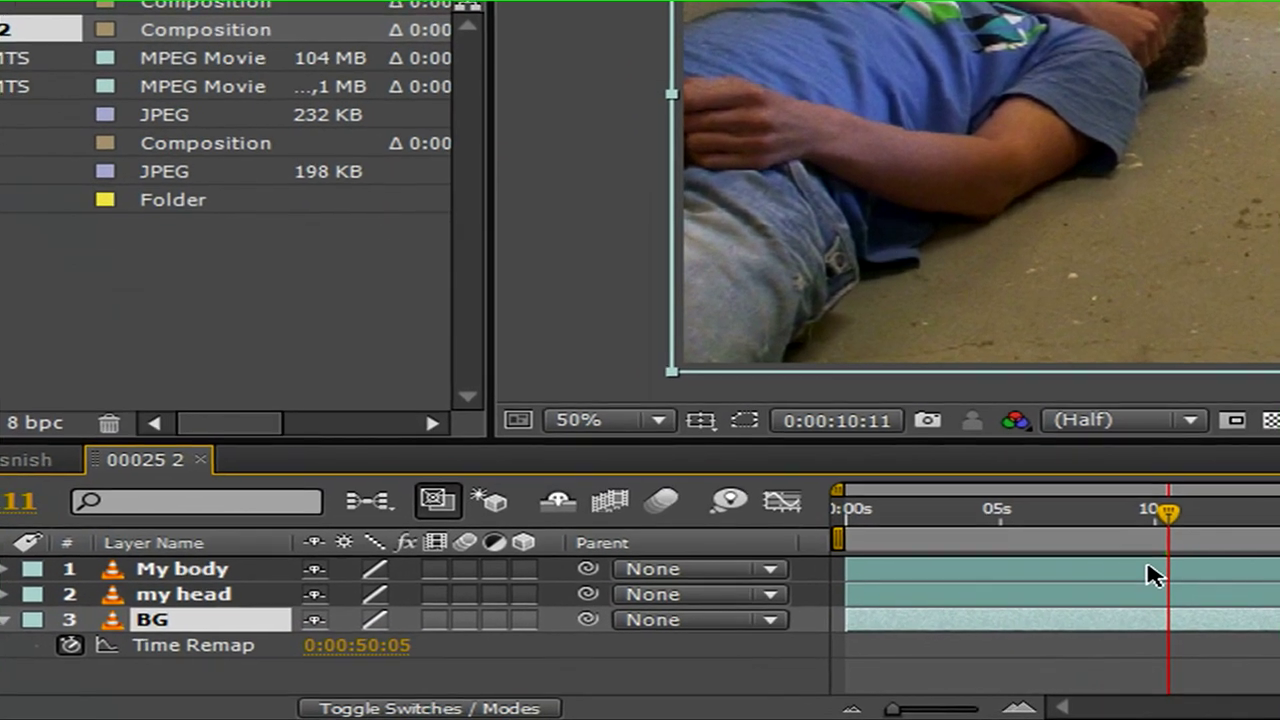
{"action": "left_click", "coordinate": [1062, 591]}
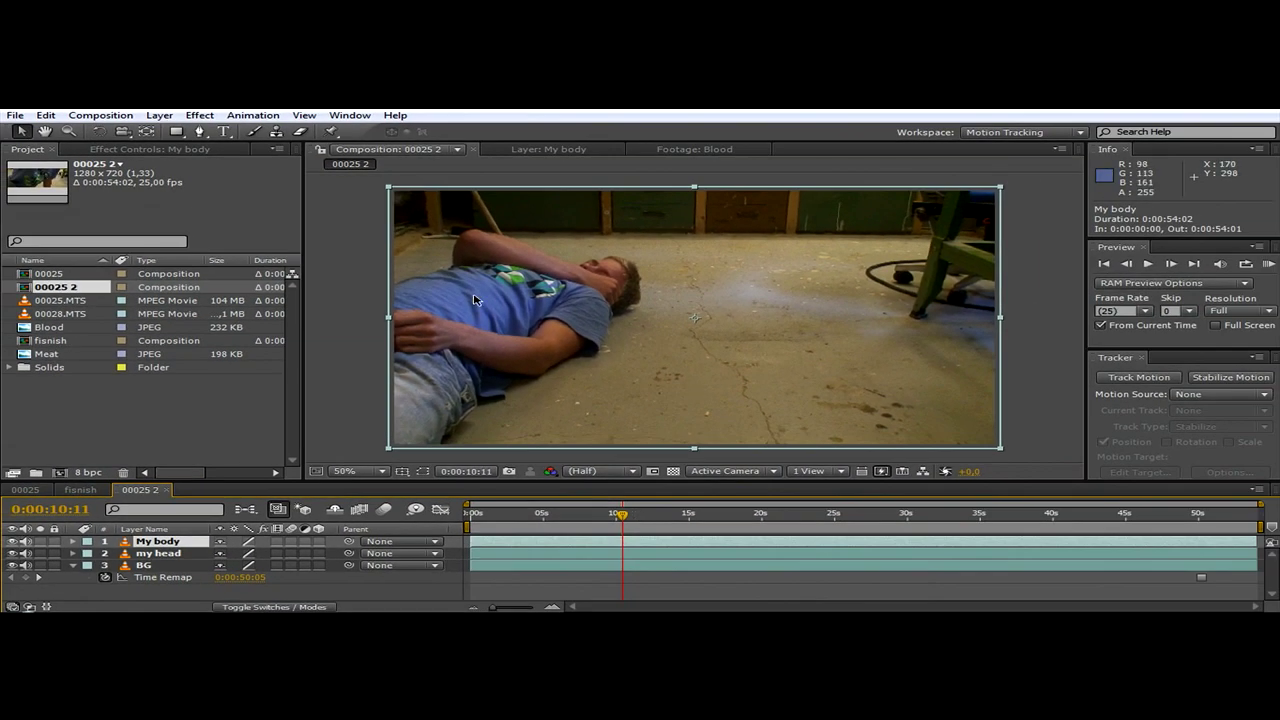
{"action": "scroll", "coordinate": [475, 300], "scroll_direction": "up", "scroll_amount": 1}
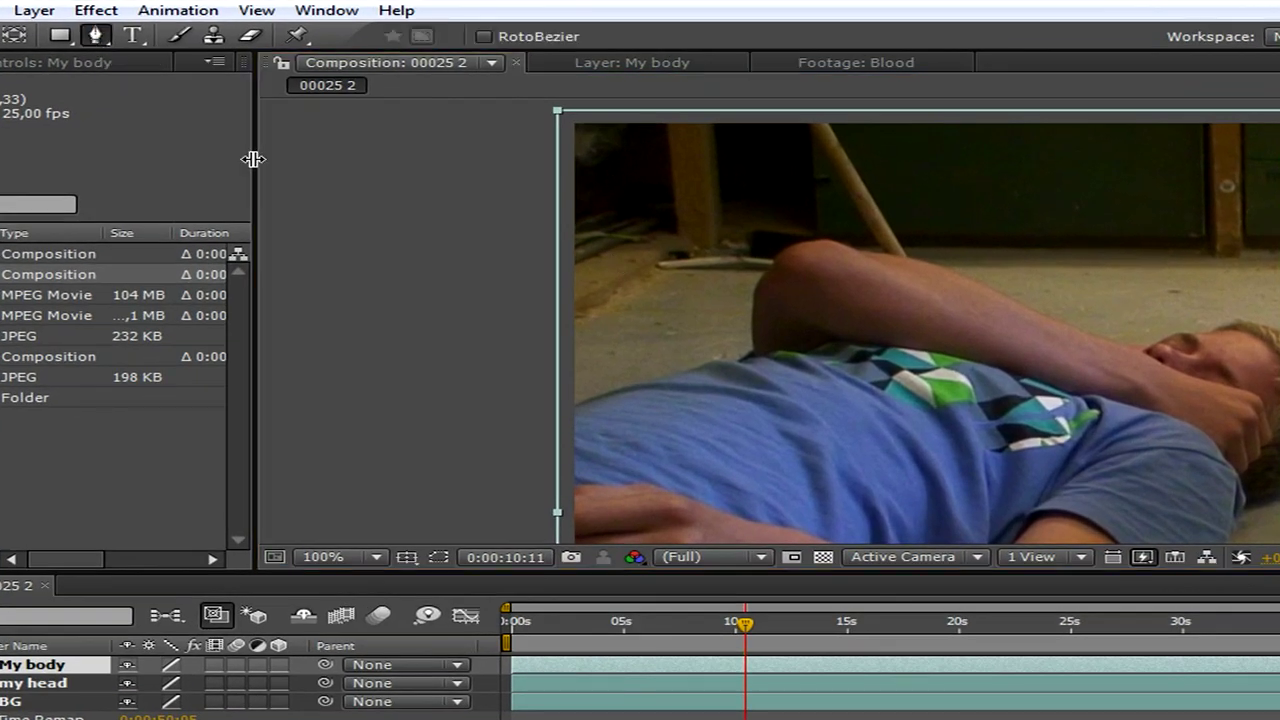
{"action": "scroll", "coordinate": [666, 415], "scroll_direction": "up", "scroll_amount": 2}
{"action": "scroll", "coordinate": [666, 415], "scroll_direction": "down", "scroll_amount": 1}
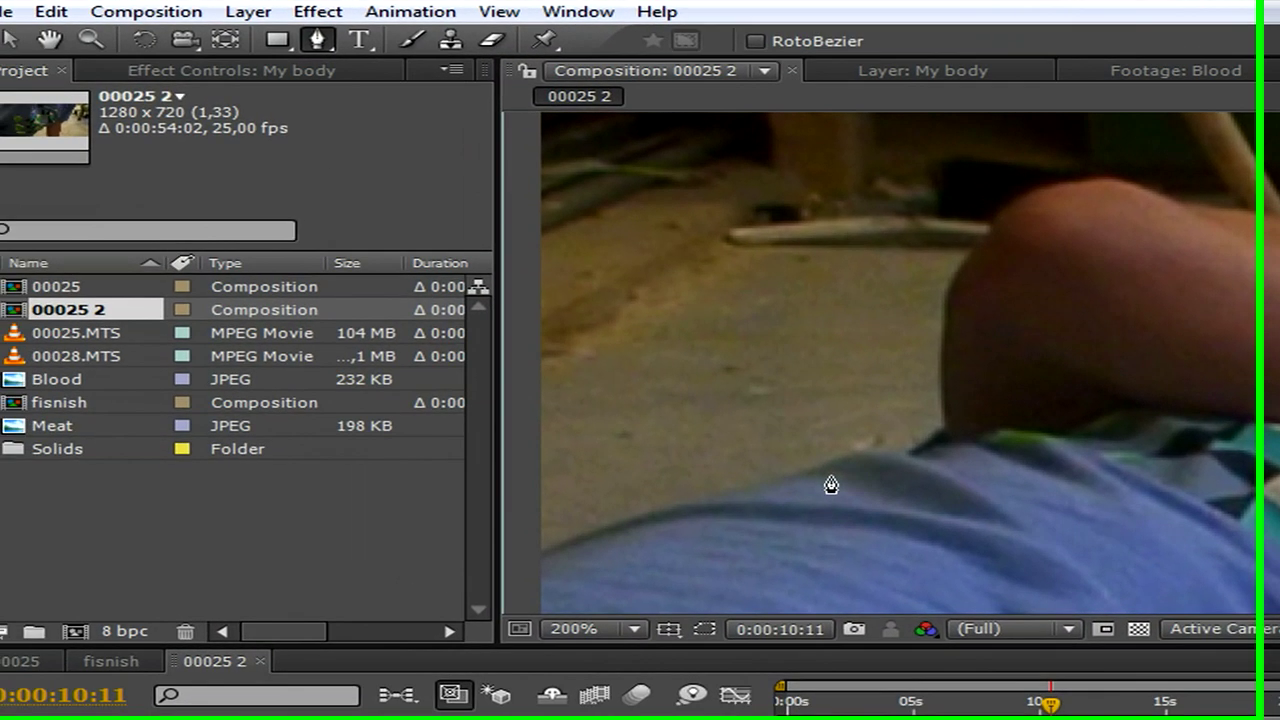
With the Pen tool, place mask points on My body along the man's back and shoulder
{"action": "key", "text": "g"}
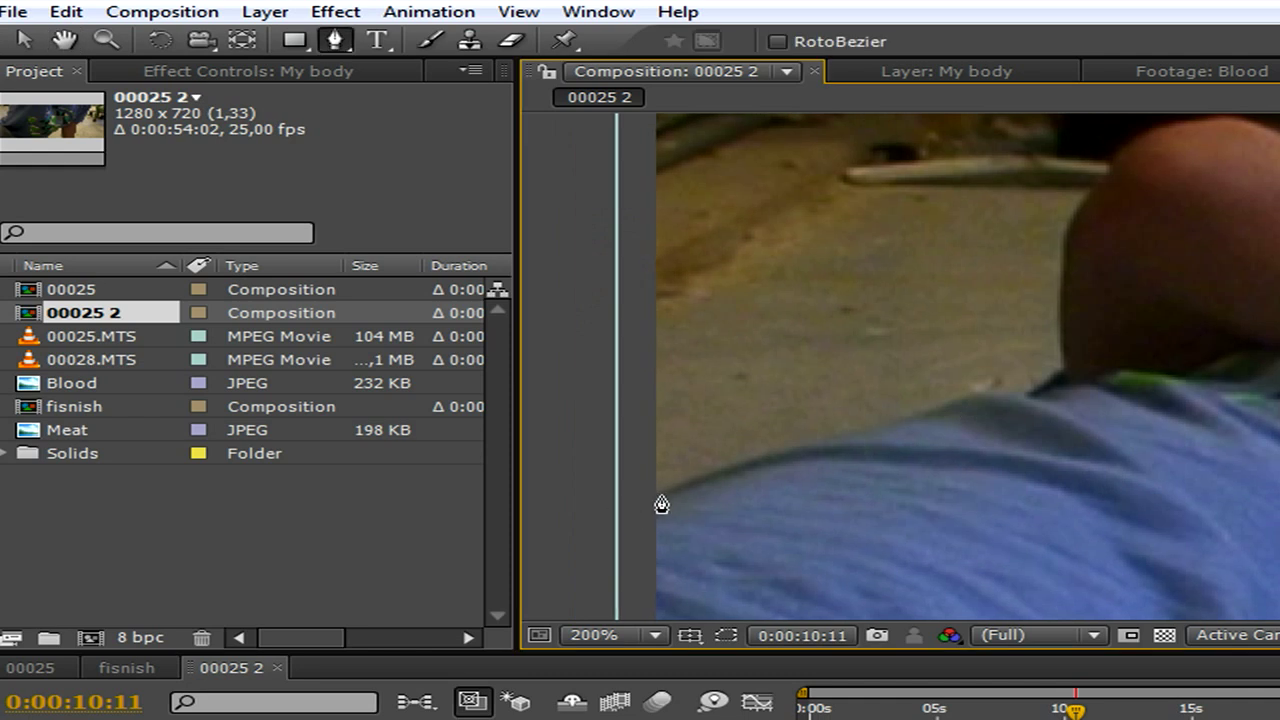
{"action": "left_click", "coordinate": [805, 445]}
{"action": "left_click_drag", "start_coordinate": [932, 410], "coordinate": [946, 403]}
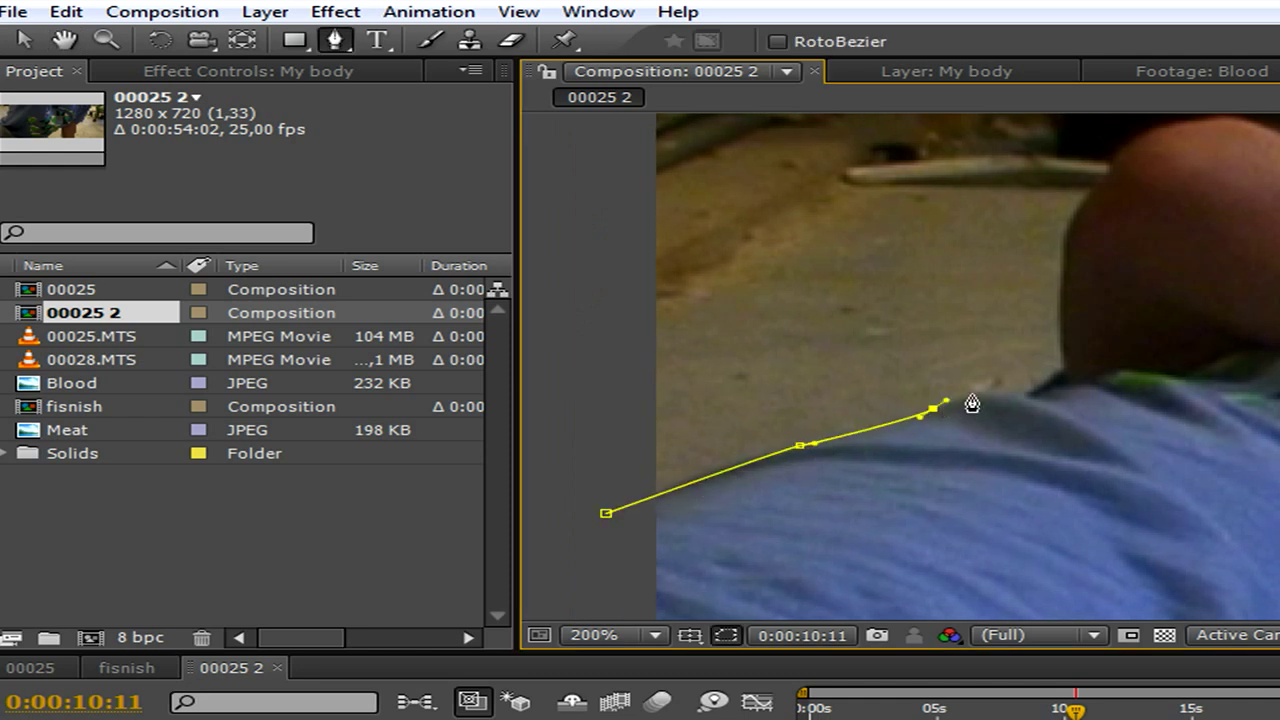
{"action": "left_click", "coordinate": [1010, 396]}
{"action": "left_click", "coordinate": [1058, 387]}
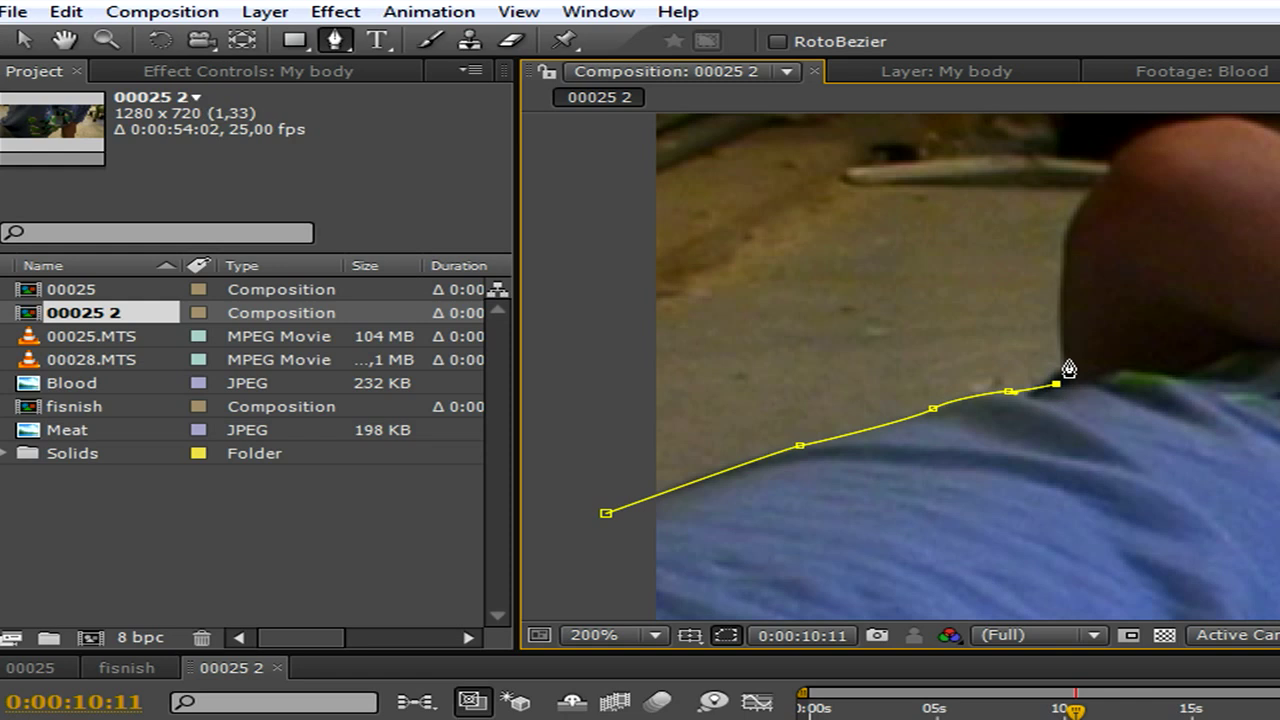
{"action": "left_click", "coordinate": [1068, 250]}
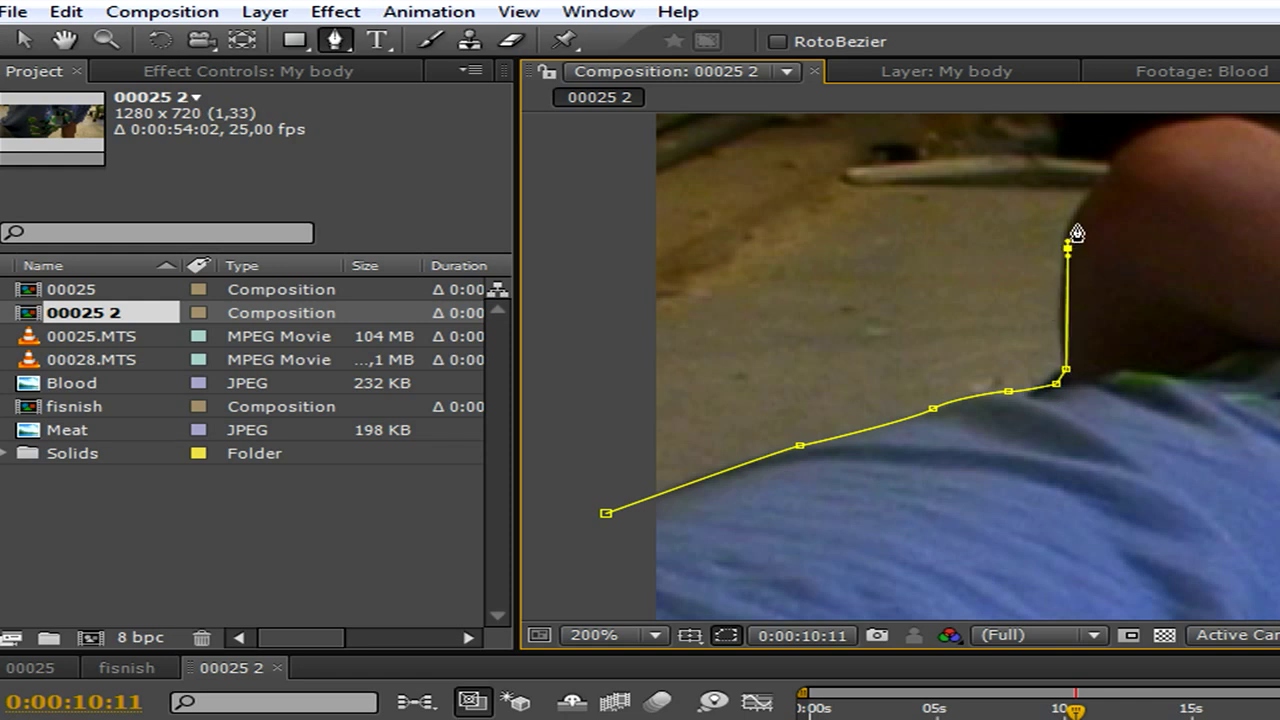
{"action": "left_click", "coordinate": [1110, 178]}
{"action": "left_click", "coordinate": [1145, 140]}
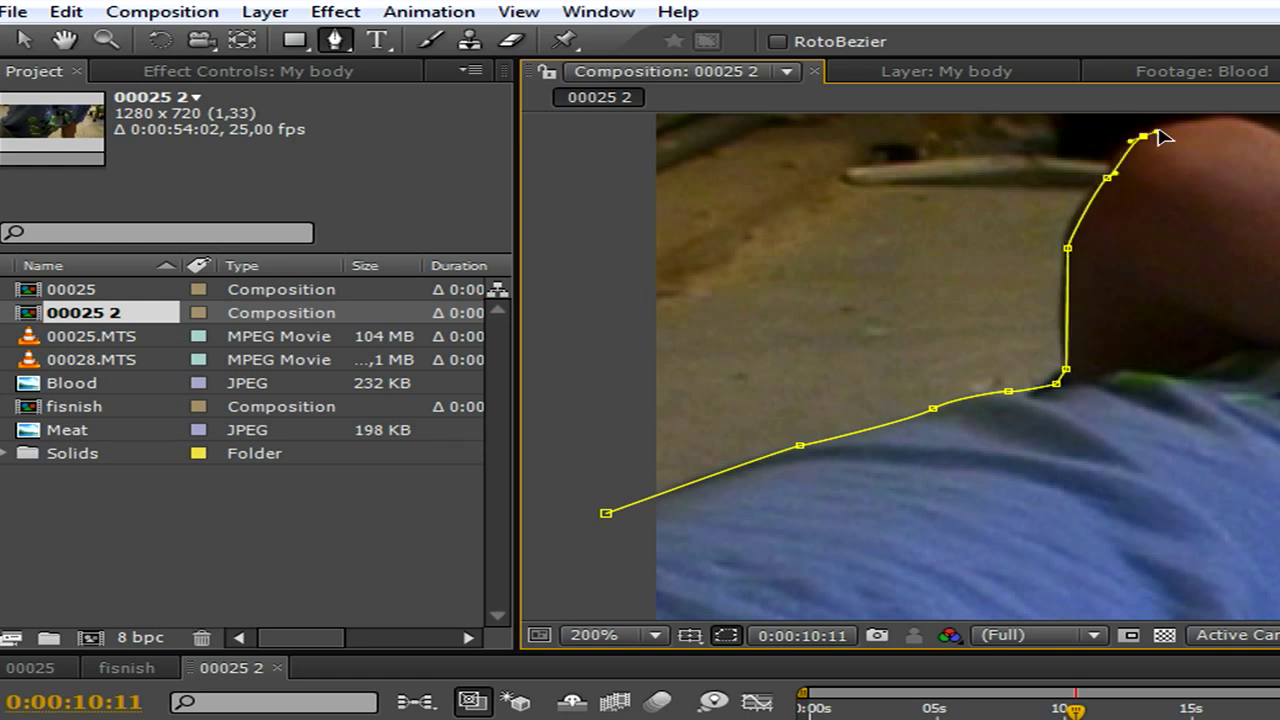
{"action": "scroll", "coordinate": [1168, 137], "scroll_direction": "up", "scroll_amount": 1}
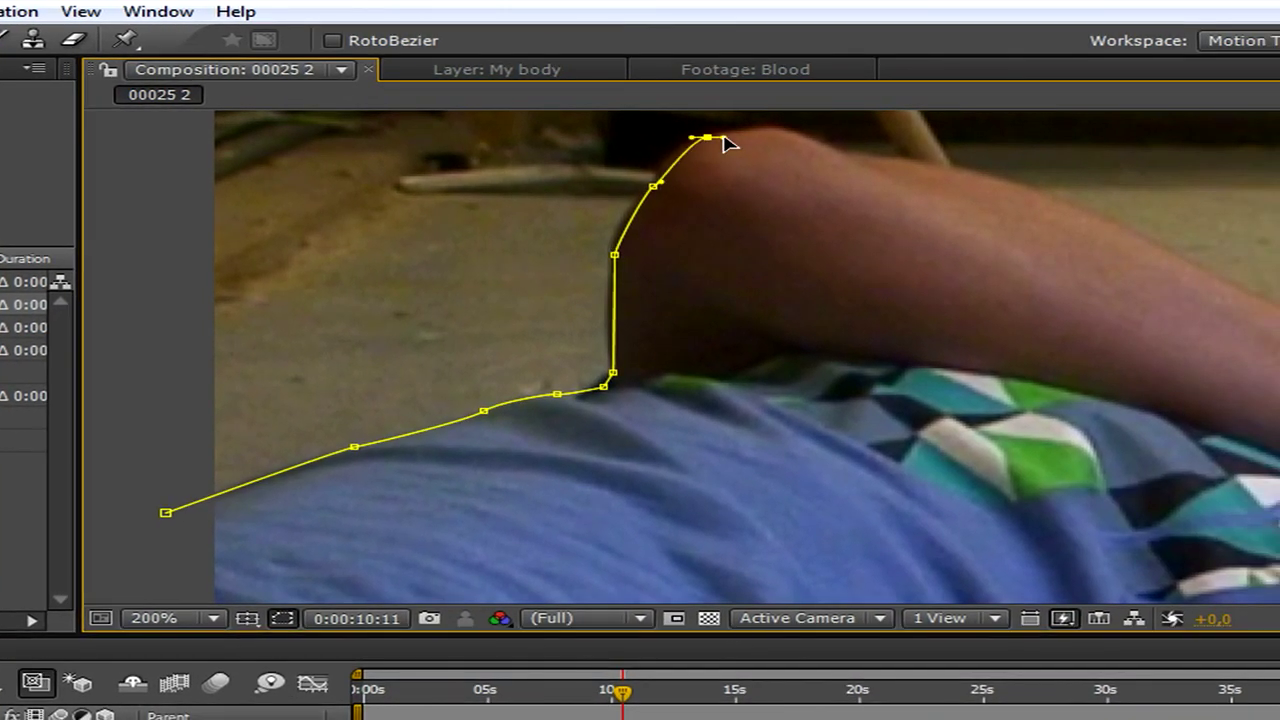
Extend the mask along the upper arm, then over the nose and forehead
{"action": "left_click_drag", "start_coordinate": [727, 144], "coordinate": [852, 160]}
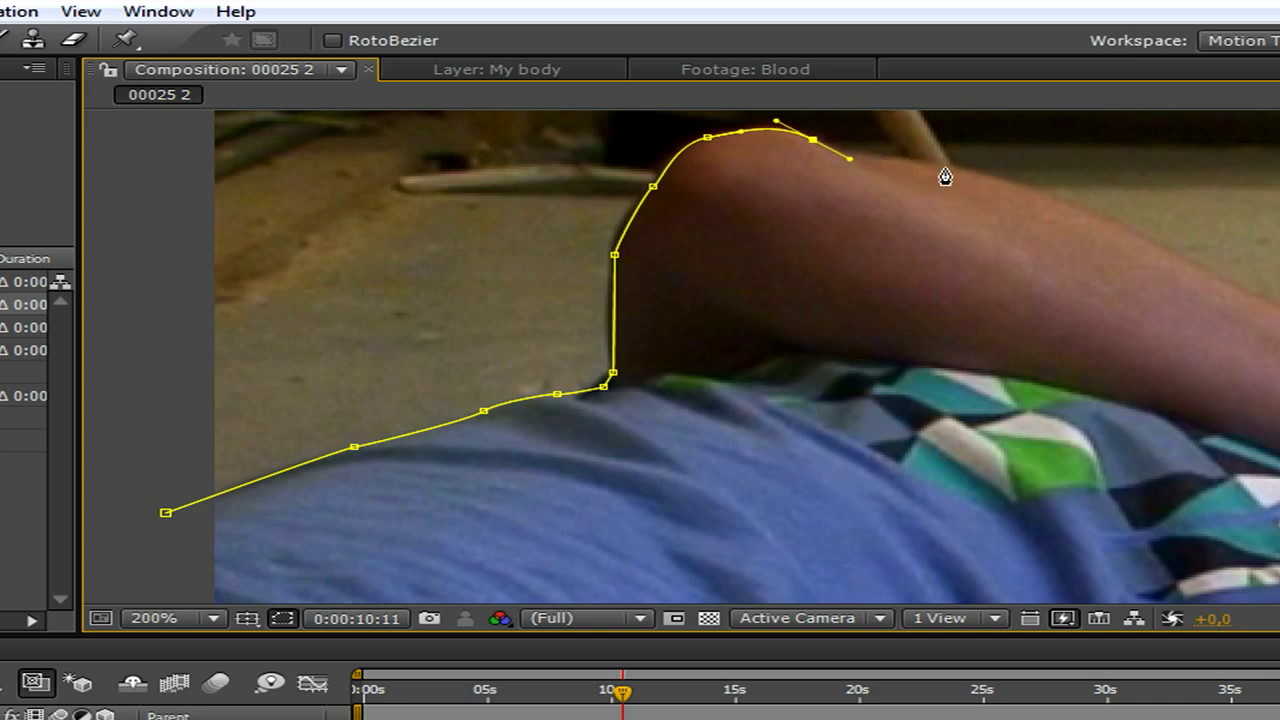
{"action": "left_click_drag", "start_coordinate": [945, 170], "coordinate": [966, 177]}
{"action": "left_click_drag", "start_coordinate": [1128, 232], "coordinate": [1140, 240]}
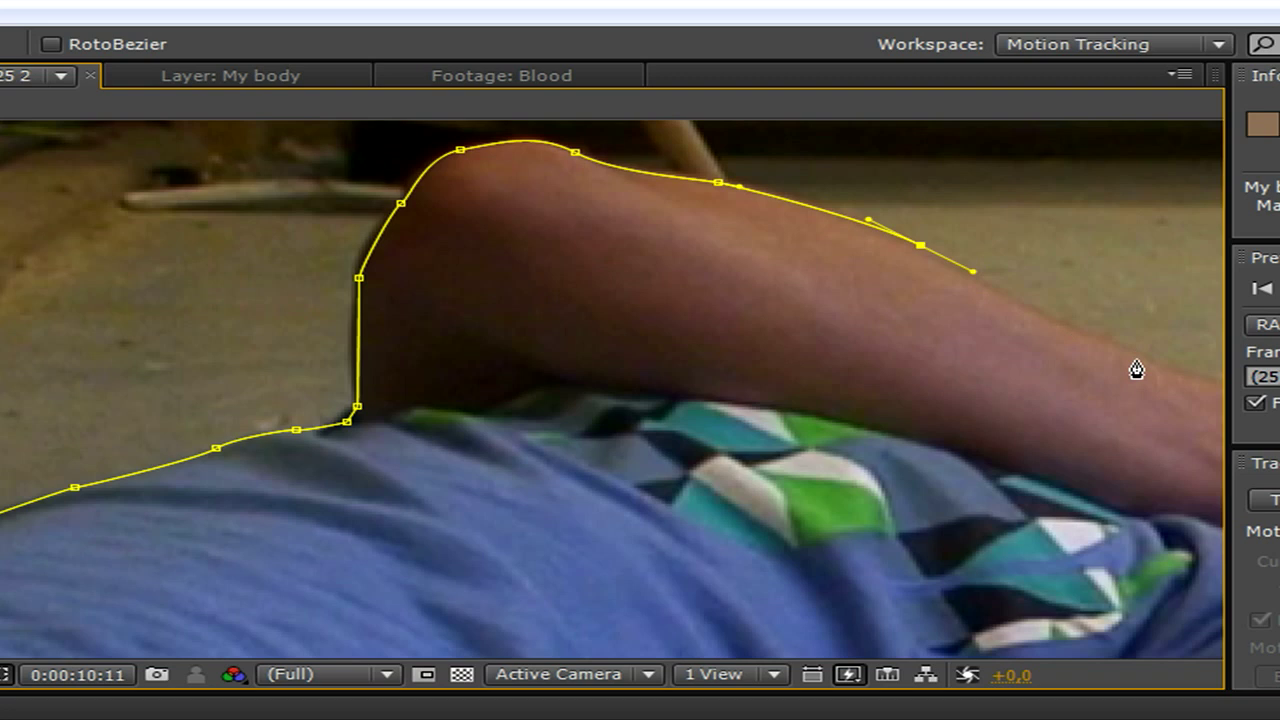
{"action": "left_click_drag", "start_coordinate": [1152, 368], "coordinate": [1175, 378]}
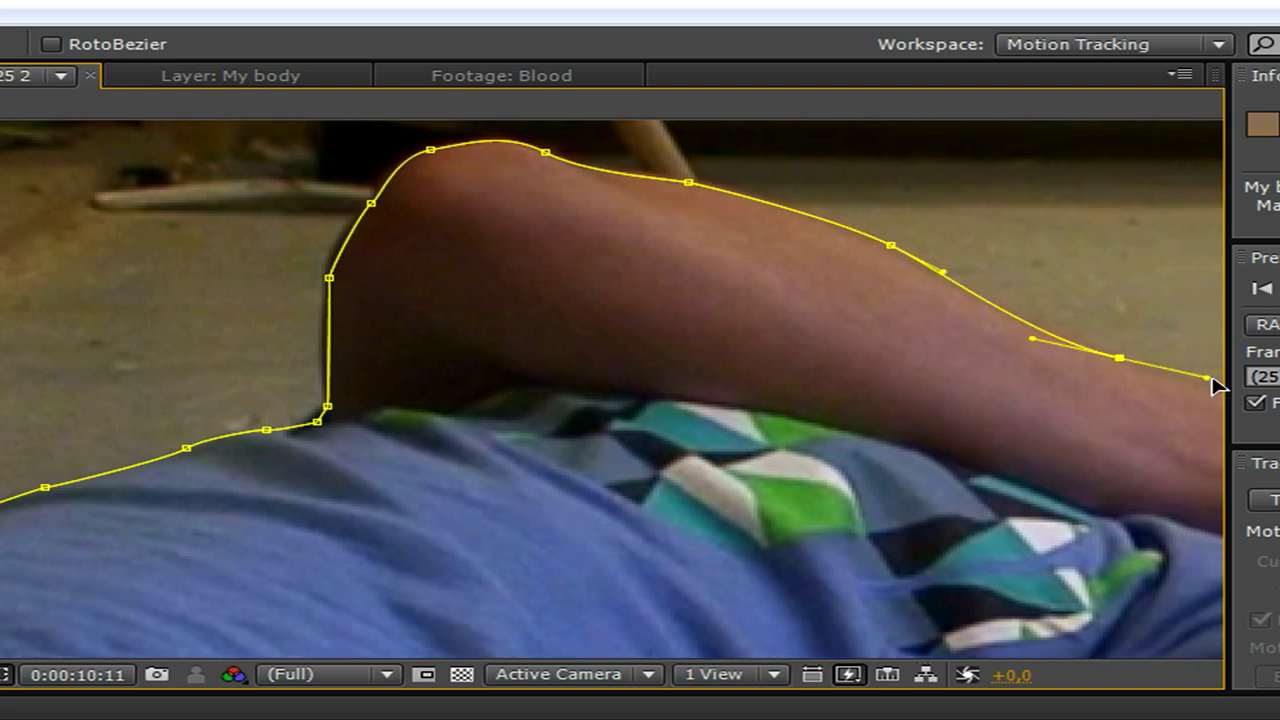
{"action": "key", "text": "h"}
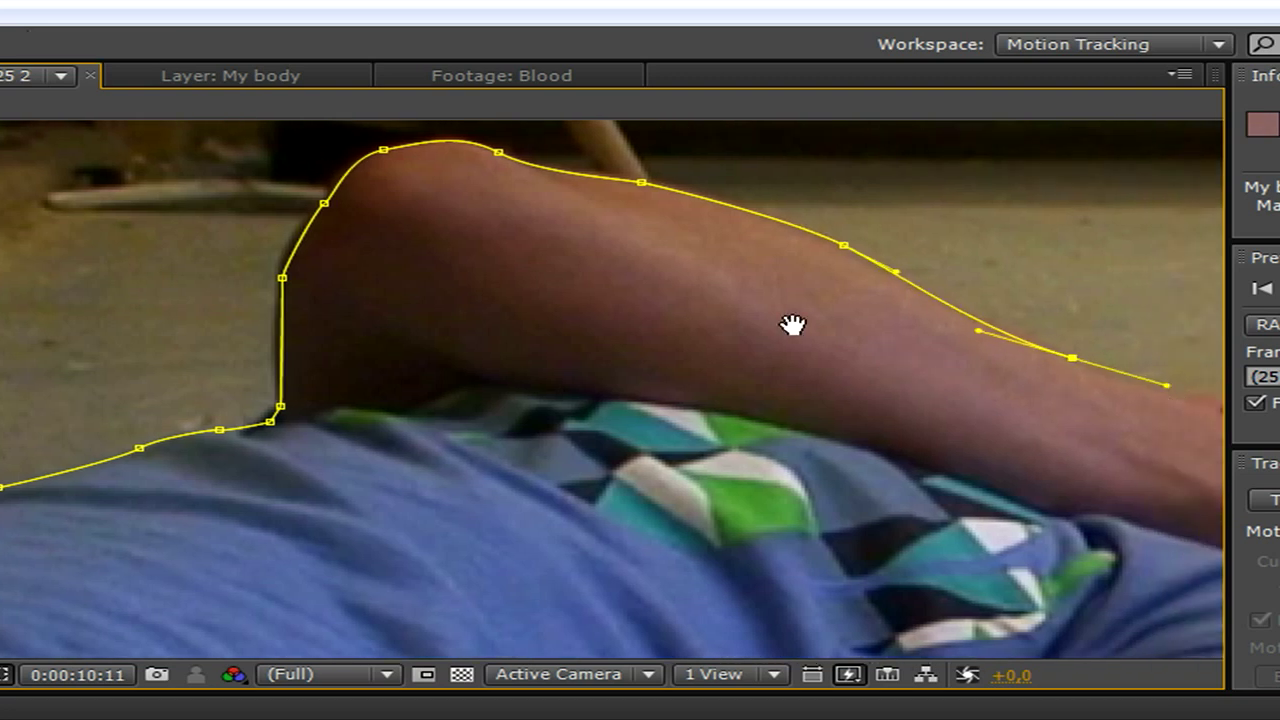
{"action": "left_click_drag", "start_coordinate": [791, 329], "coordinate": [551, 287]}
{"action": "scroll", "coordinate": [857, 323], "scroll_direction": "up", "scroll_amount": 1}
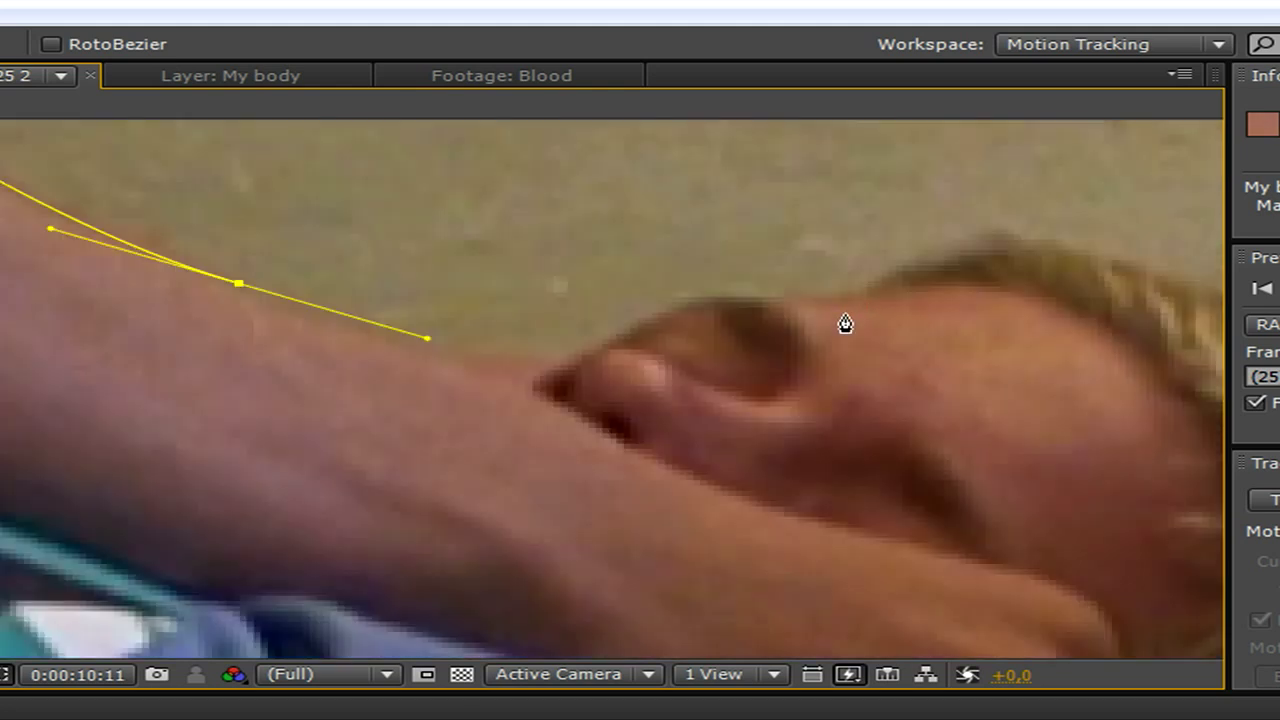
{"action": "scroll", "coordinate": [846, 320], "scroll_direction": "up", "scroll_amount": 1}
{"action": "left_click_drag", "start_coordinate": [756, 368], "coordinate": [681, 408]}
{"action": "left_click_drag", "start_coordinate": [473, 411], "coordinate": [498, 408]}
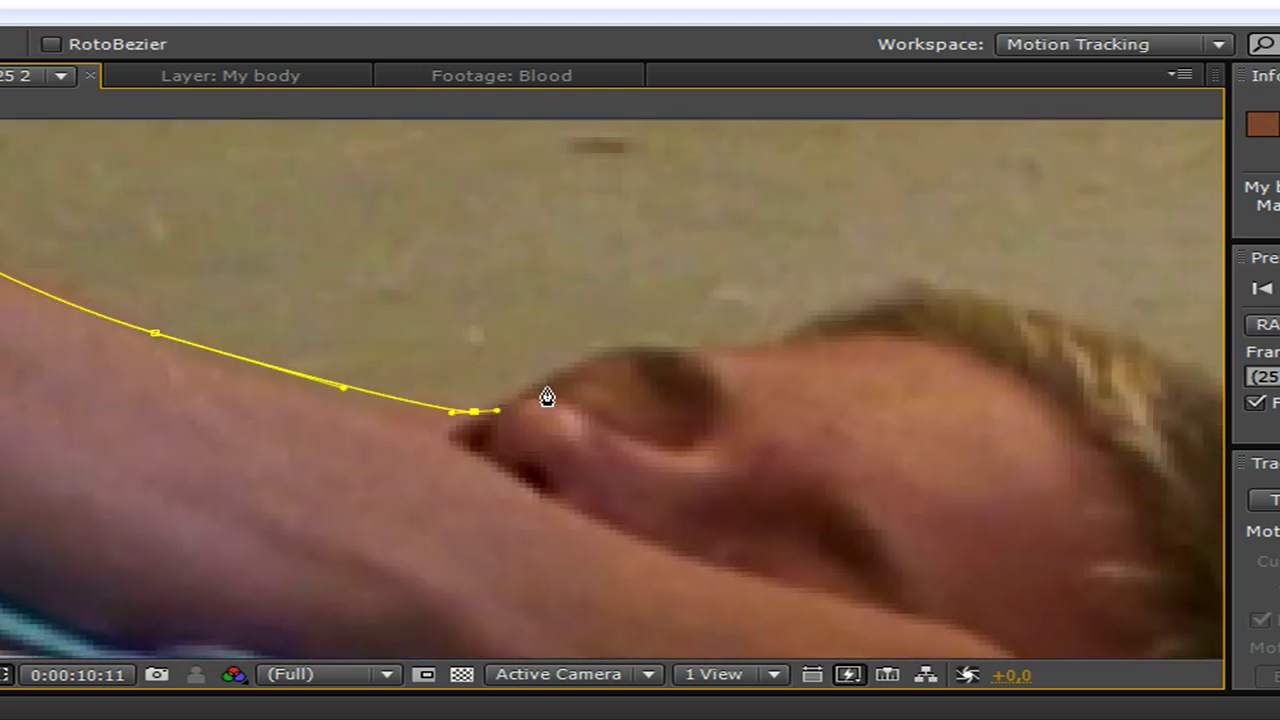
{"action": "left_click_drag", "start_coordinate": [598, 356], "coordinate": [695, 350]}
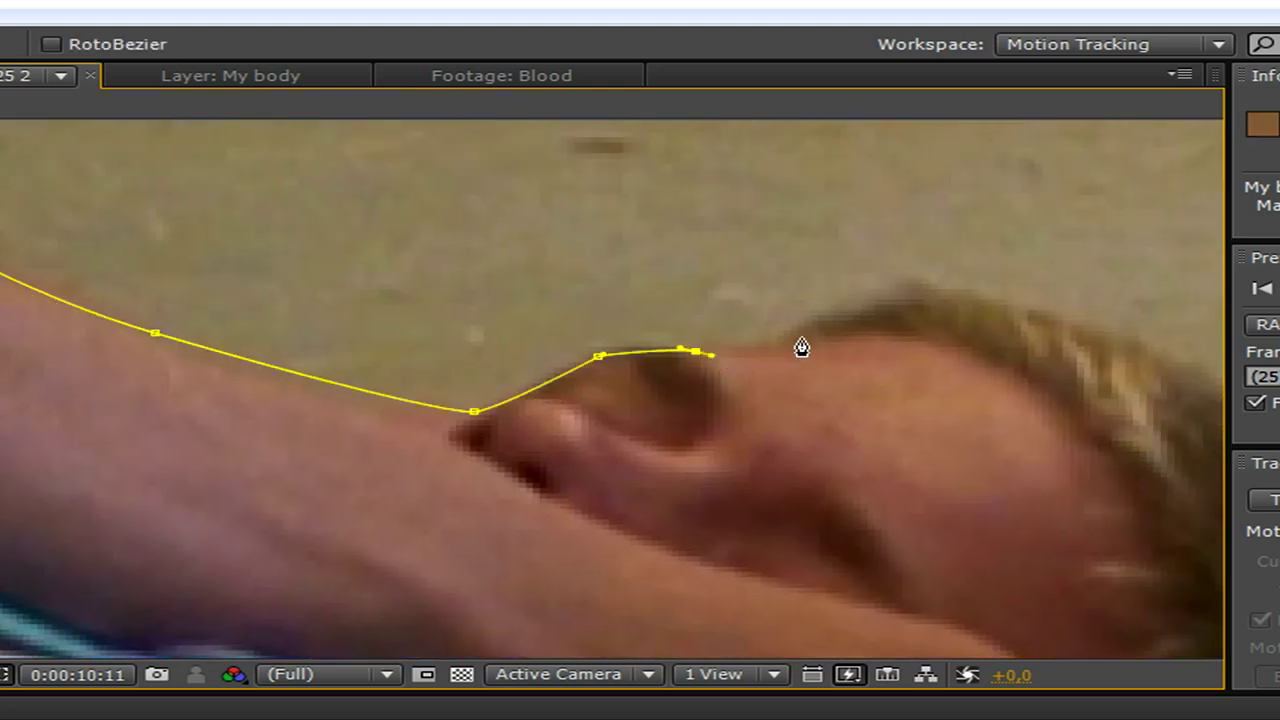
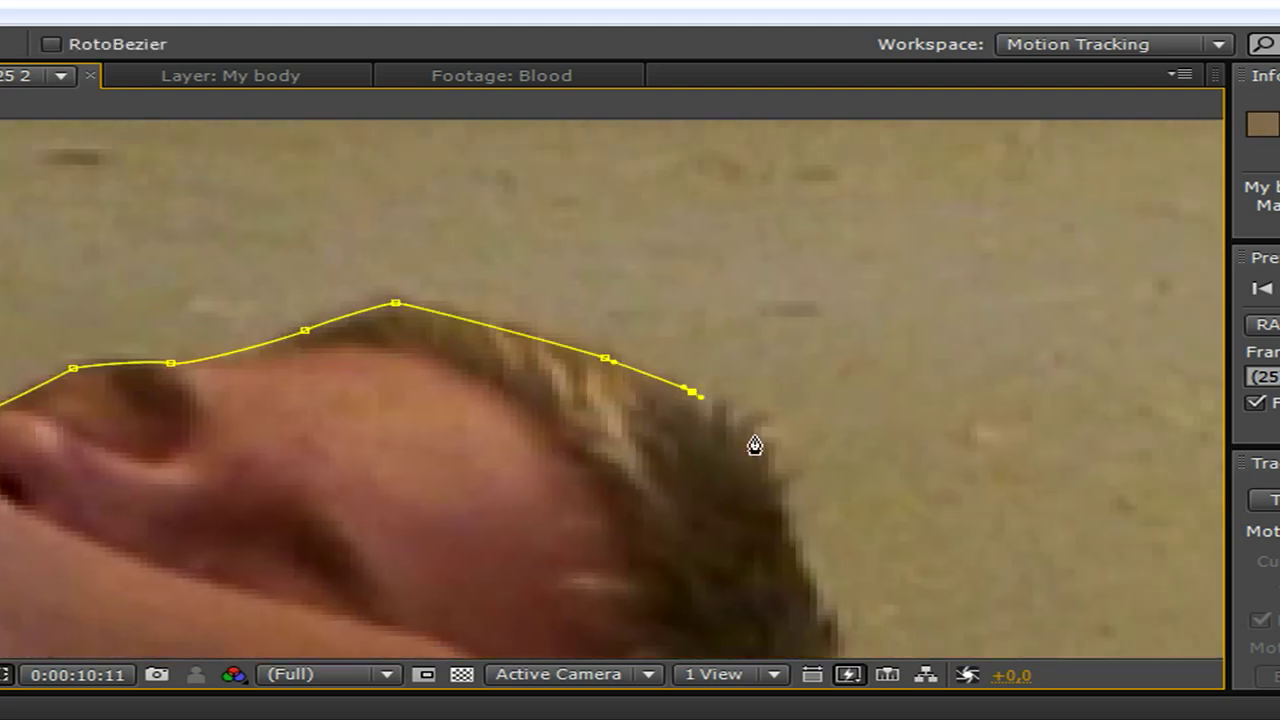
Add a curved mask point along the hairline, save, and undo three misplaced points
{"action": "left_click_drag", "start_coordinate": [690, 402], "coordinate": [762, 458]}
{"action": "key", "text": "space"}
{"action": "left_click_drag", "start_coordinate": [814, 500], "coordinate": [663, 295]}
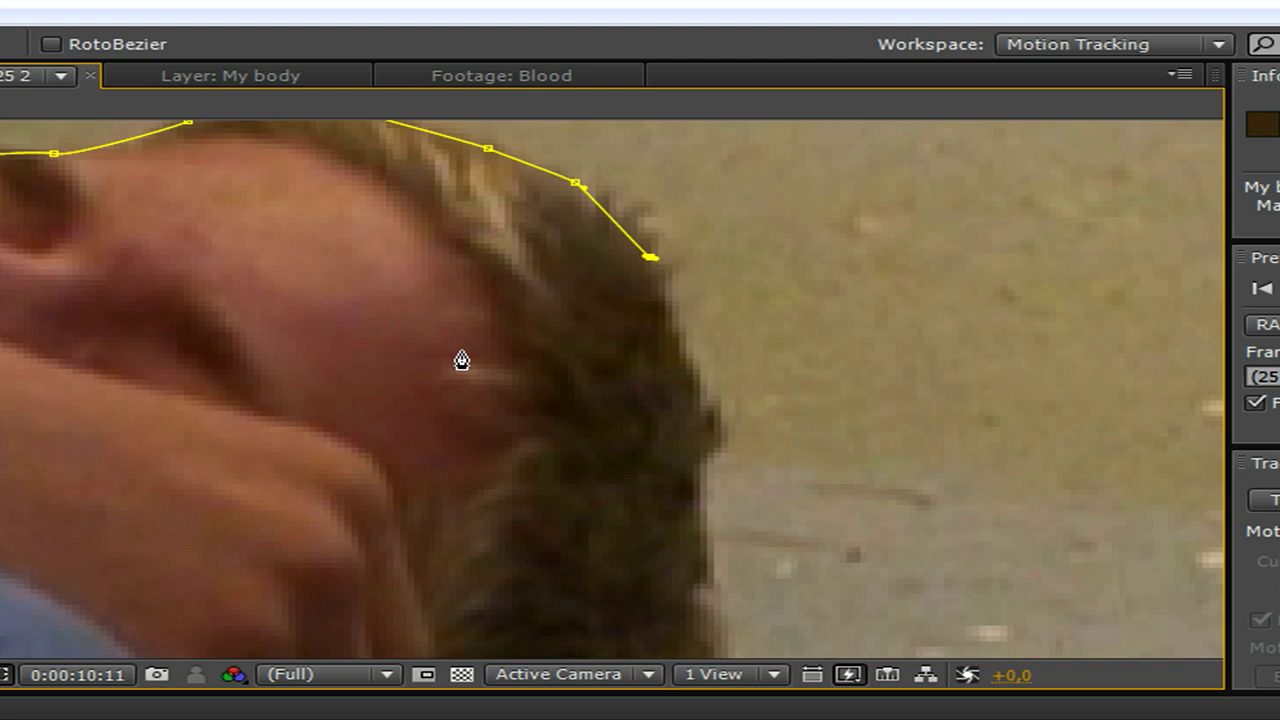
{"action": "key", "text": "space"}
{"action": "left_click_drag", "start_coordinate": [346, 340], "coordinate": [569, 390]}
{"action": "key", "text": "ctrl+s"}
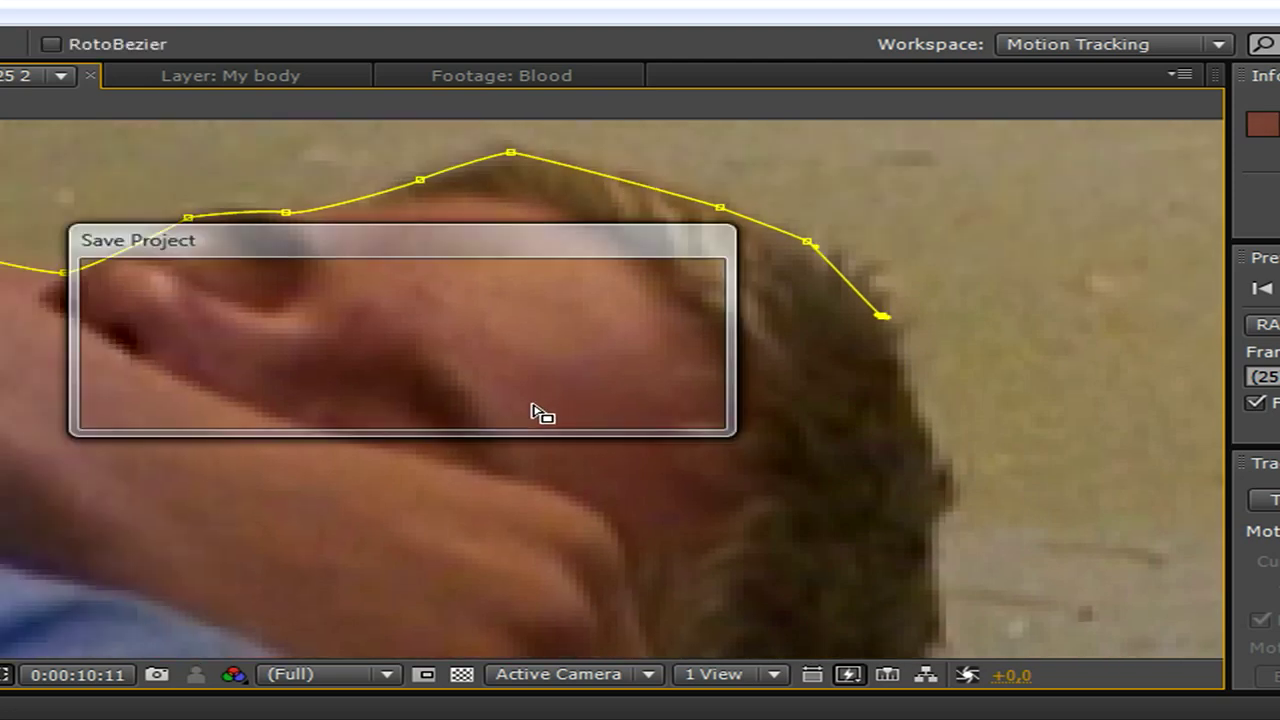
{"action": "key", "text": "ctrl+z"}
{"action": "key", "text": "ctrl+z"}
{"action": "key", "text": "ctrl+z"}
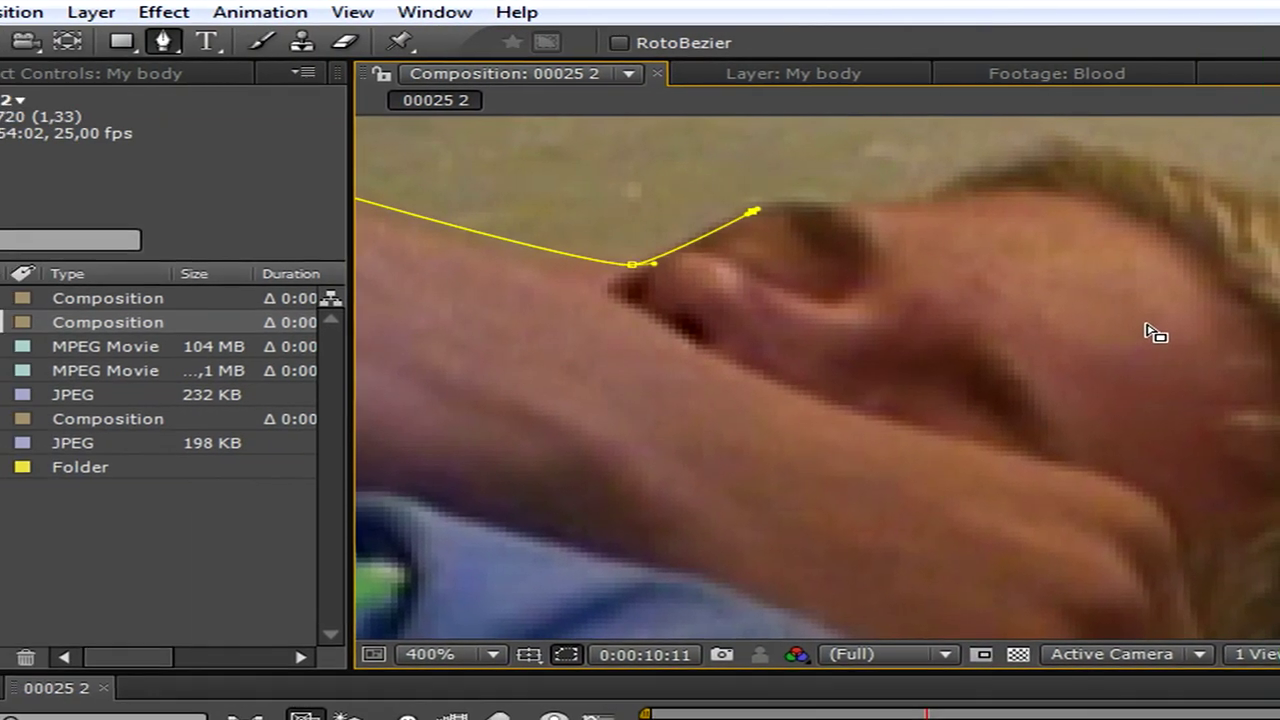
{"action": "key", "text": "ctrl+z"}
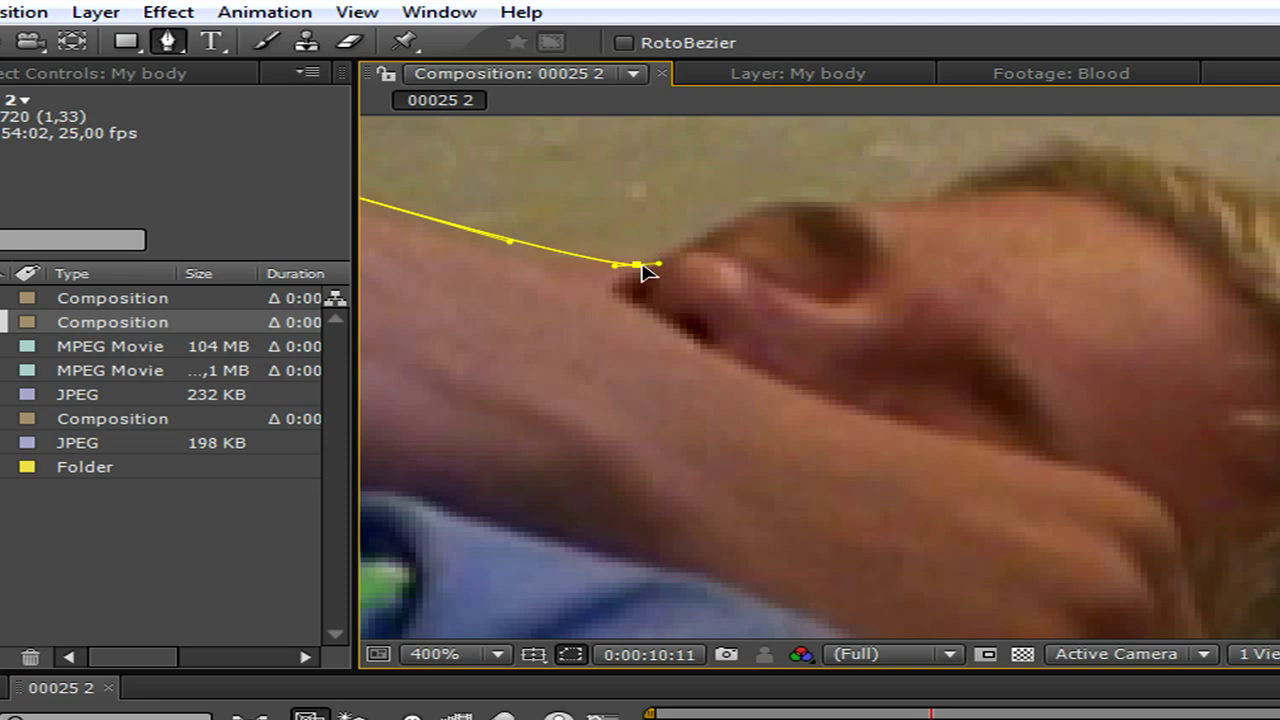
{"action": "key", "text": "ctrl+z"}
Add smooth mask points below the ear, along the forearm and down the knuckles
{"action": "left_click_drag", "start_coordinate": [698, 347], "coordinate": [723, 354]}
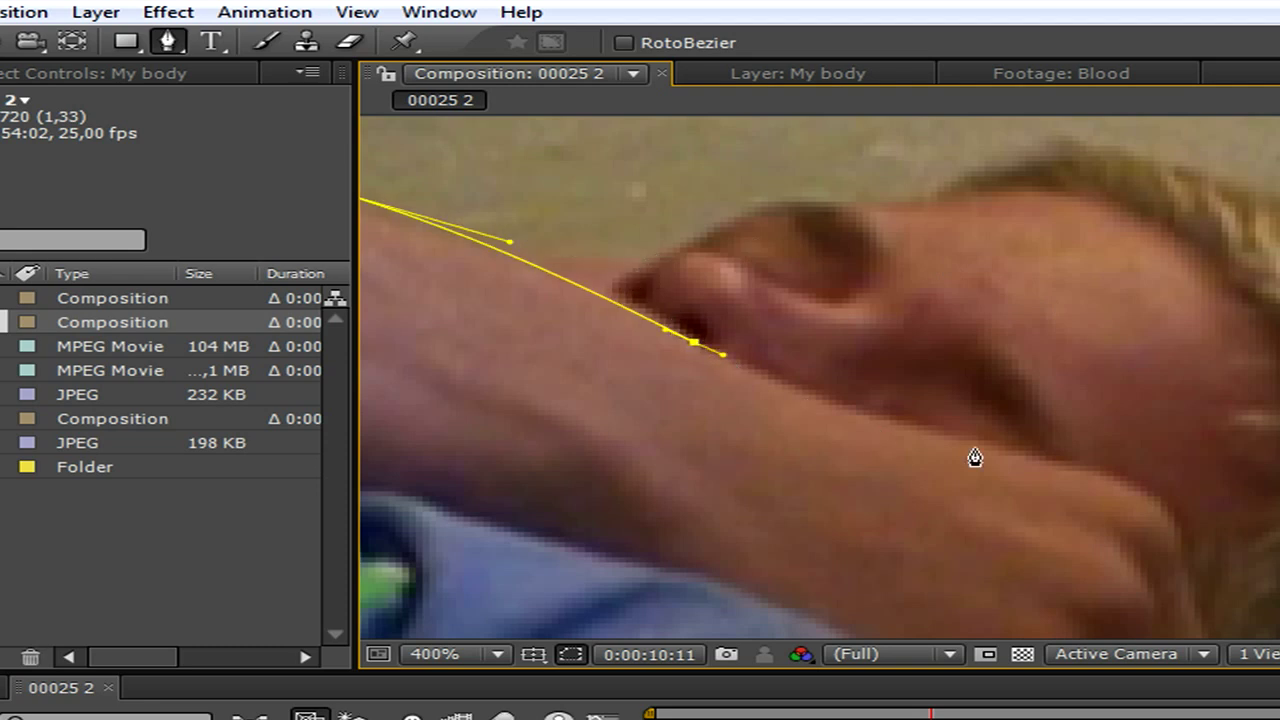
{"action": "left_click_drag", "start_coordinate": [1003, 452], "coordinate": [1041, 462]}
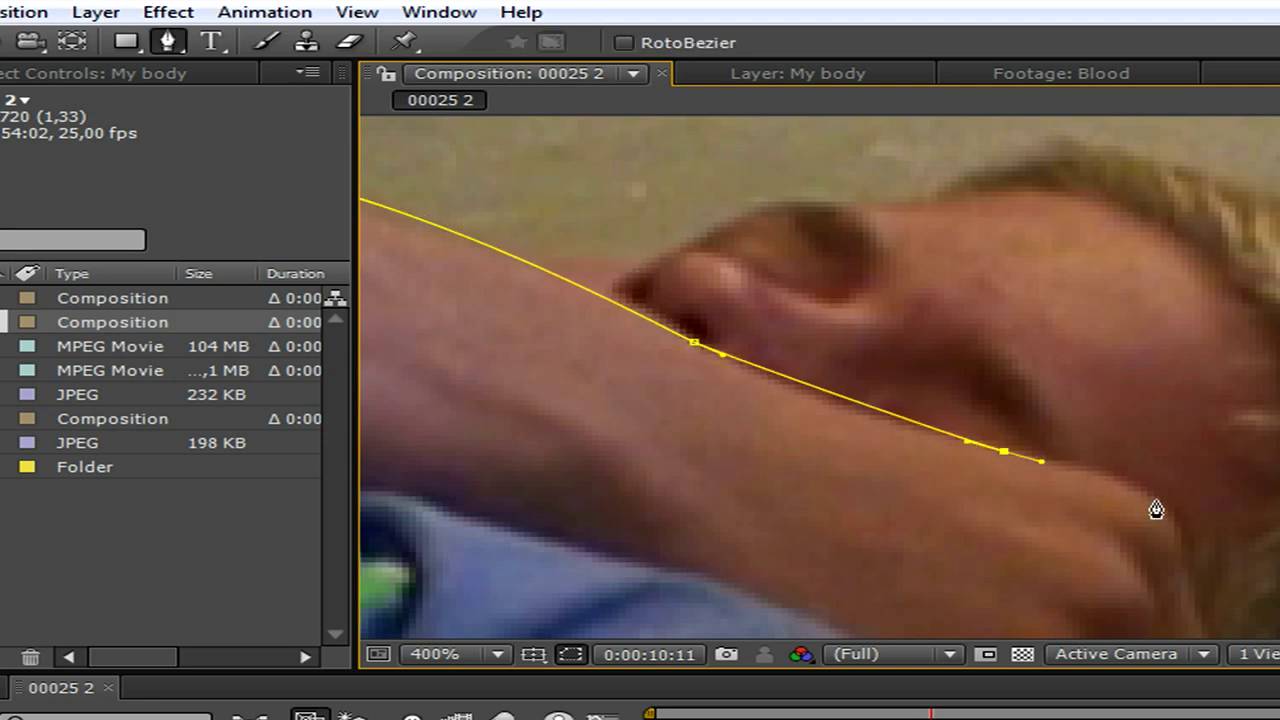
{"action": "left_click_drag", "start_coordinate": [1146, 490], "coordinate": [1166, 526]}
{"action": "key", "text": "space"}
{"action": "left_click_drag", "start_coordinate": [1200, 470], "coordinate": [1114, 365]}
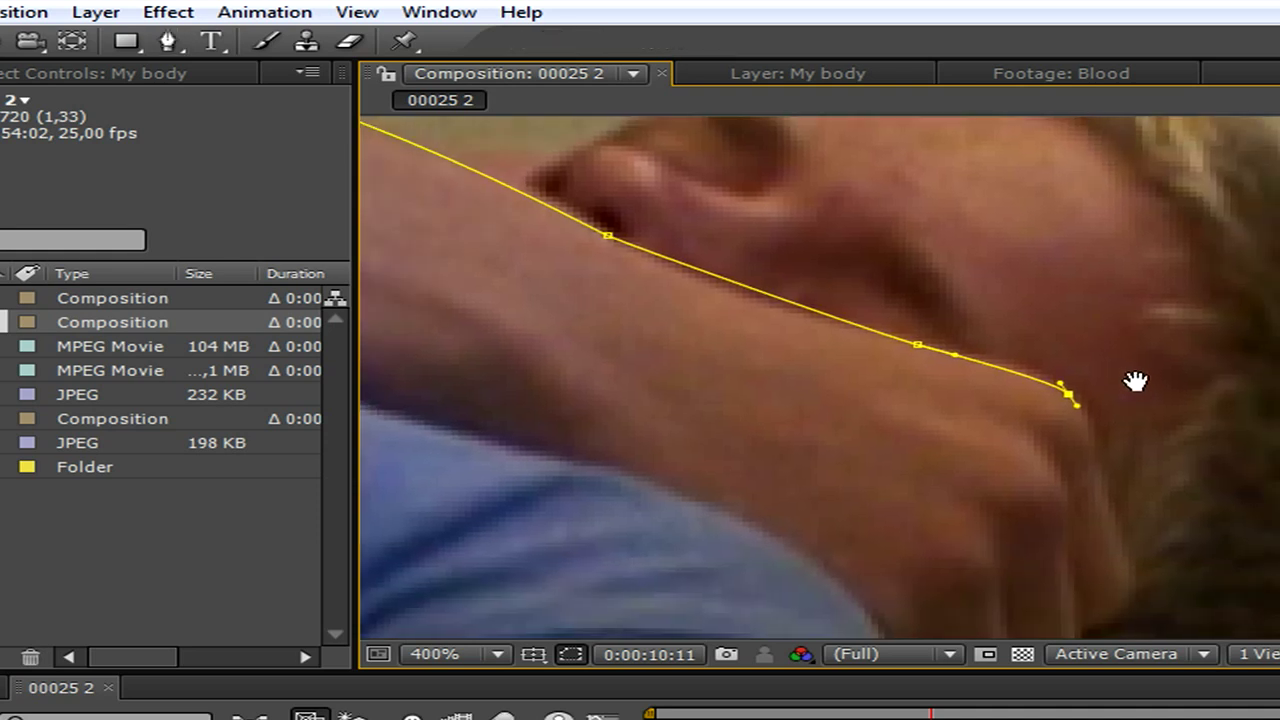
{"action": "left_click_drag", "start_coordinate": [1112, 502], "coordinate": [1122, 520]}
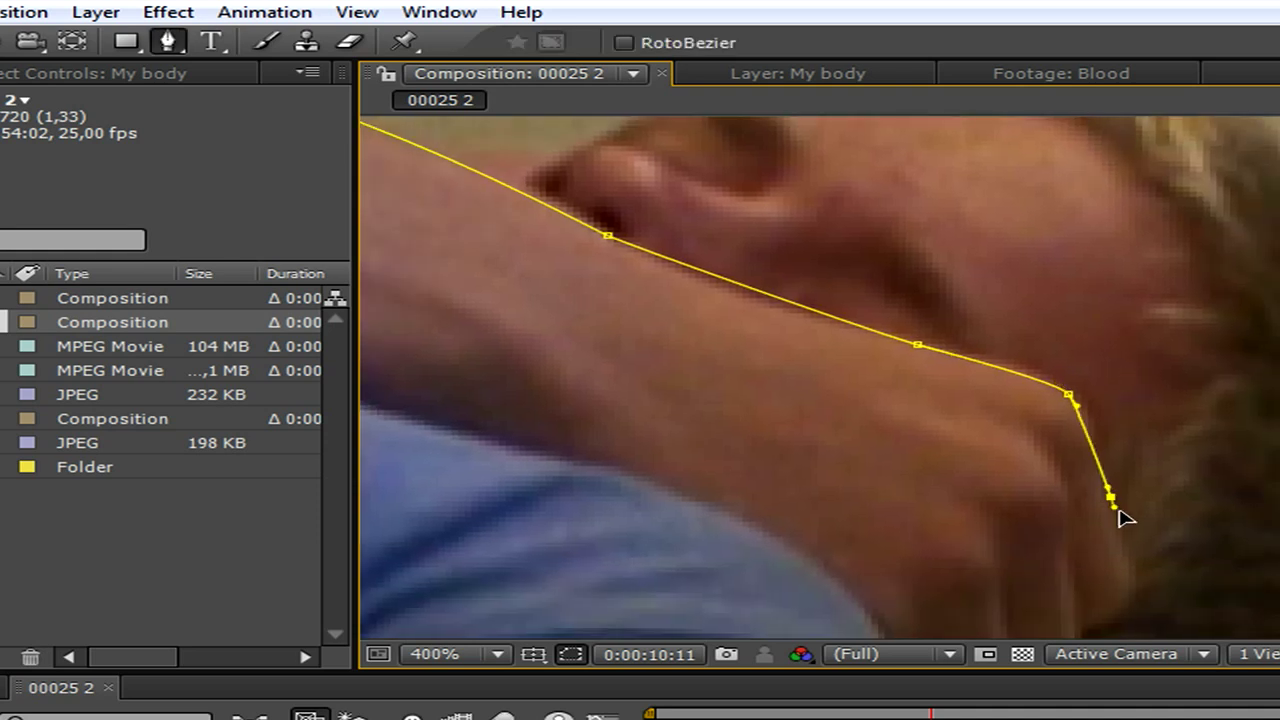
{"action": "key", "text": "space"}
{"action": "left_click_drag", "start_coordinate": [1160, 390], "coordinate": [1155, 315]}
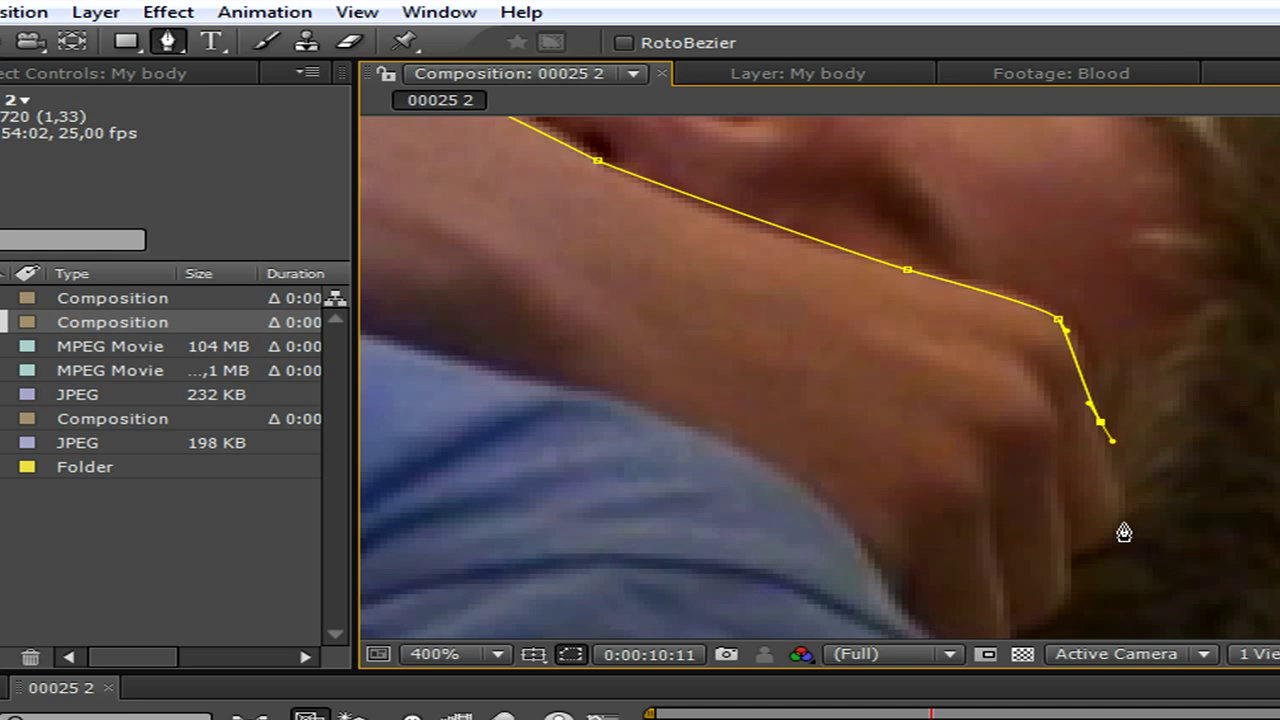
Continue the body mask down the hand, across the shoulder and along the shirt edge
{"action": "mouse_move", "coordinate": [1122, 530]}
{"action": "left_mouse_down"}
{"action": "mouse_move", "coordinate": [1114, 542]}
{"action": "mouse_move", "coordinate": [1010, 415]}
{"action": "left_mouse_up"}
{"action": "left_click", "coordinate": [1069, 570]}
{"action": "key", "text": "space"}
{"action": "left_click_drag", "start_coordinate": [1012, 490], "coordinate": [1000, 500]}
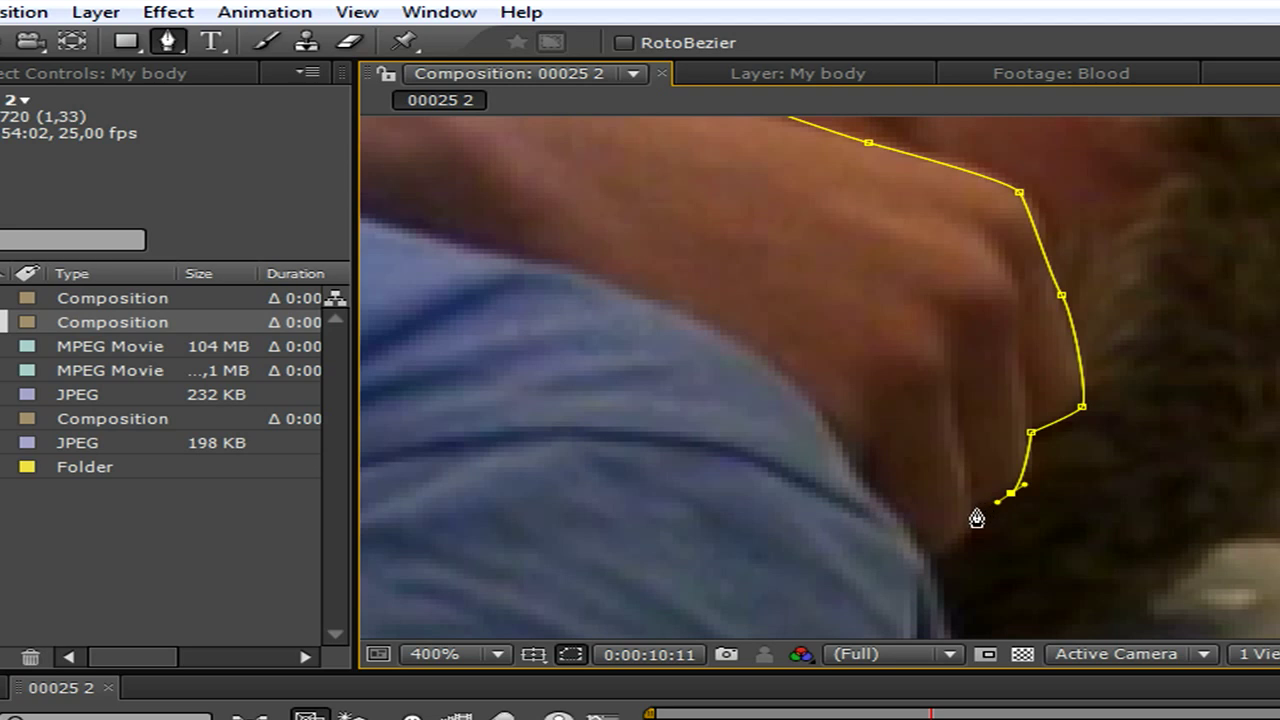
{"action": "left_click", "coordinate": [945, 568]}
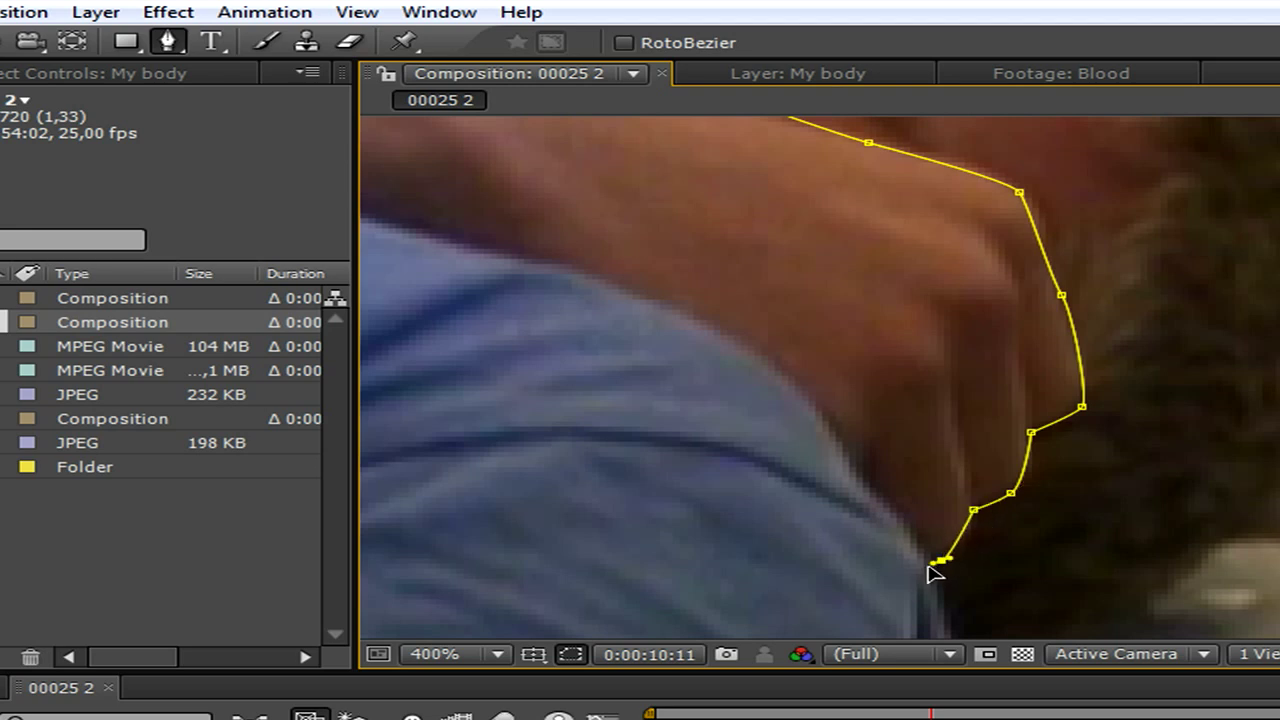
{"action": "key", "text": "space"}
{"action": "left_click_drag", "start_coordinate": [850, 626], "coordinate": [780, 430]}
{"action": "key", "text": "g"}
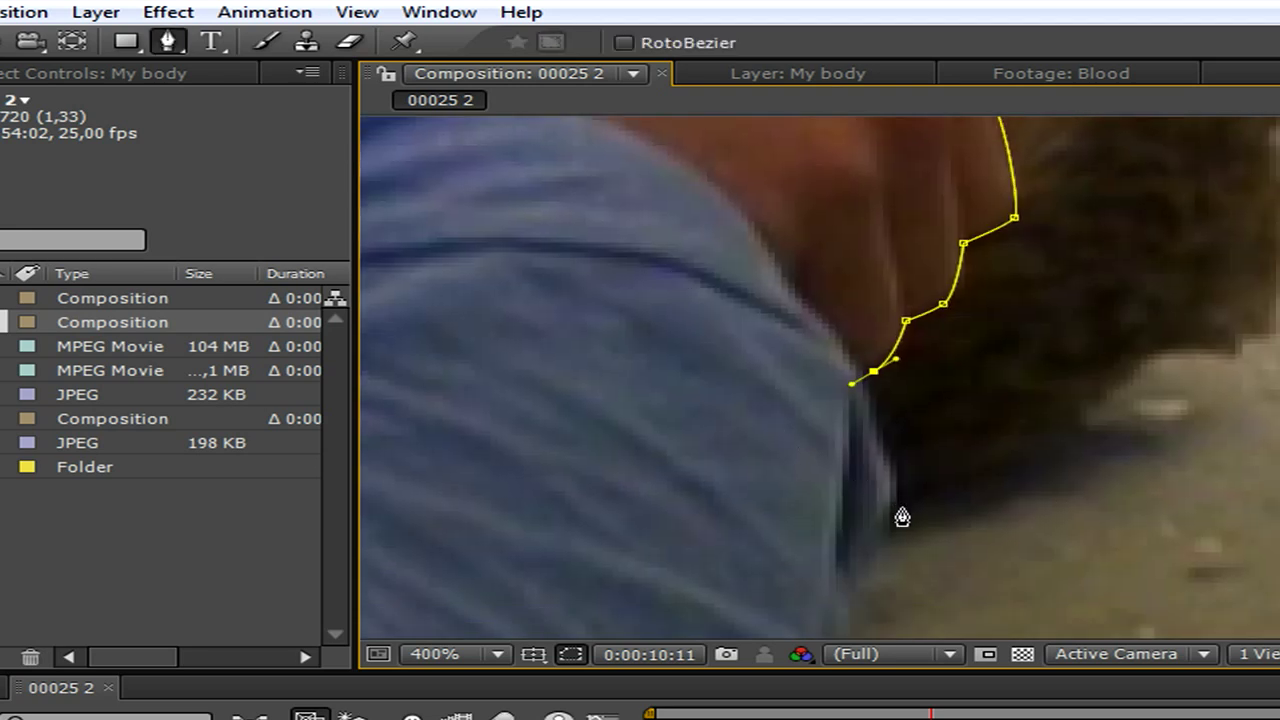
{"action": "left_click", "coordinate": [893, 535]}
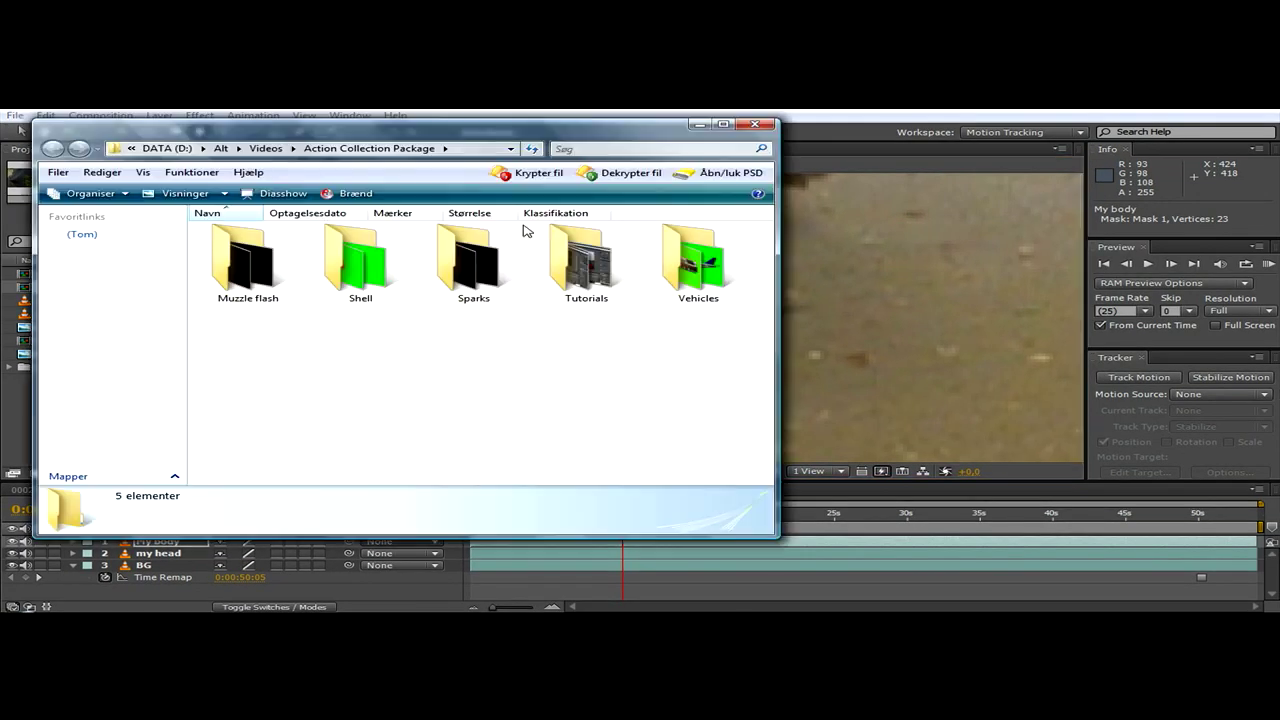
Browse the Vehicles, Tutorials, Sparks, Shell and Muzzle flash folders of the Action Collection Package
{"action": "double_click", "coordinate": [710, 270]}
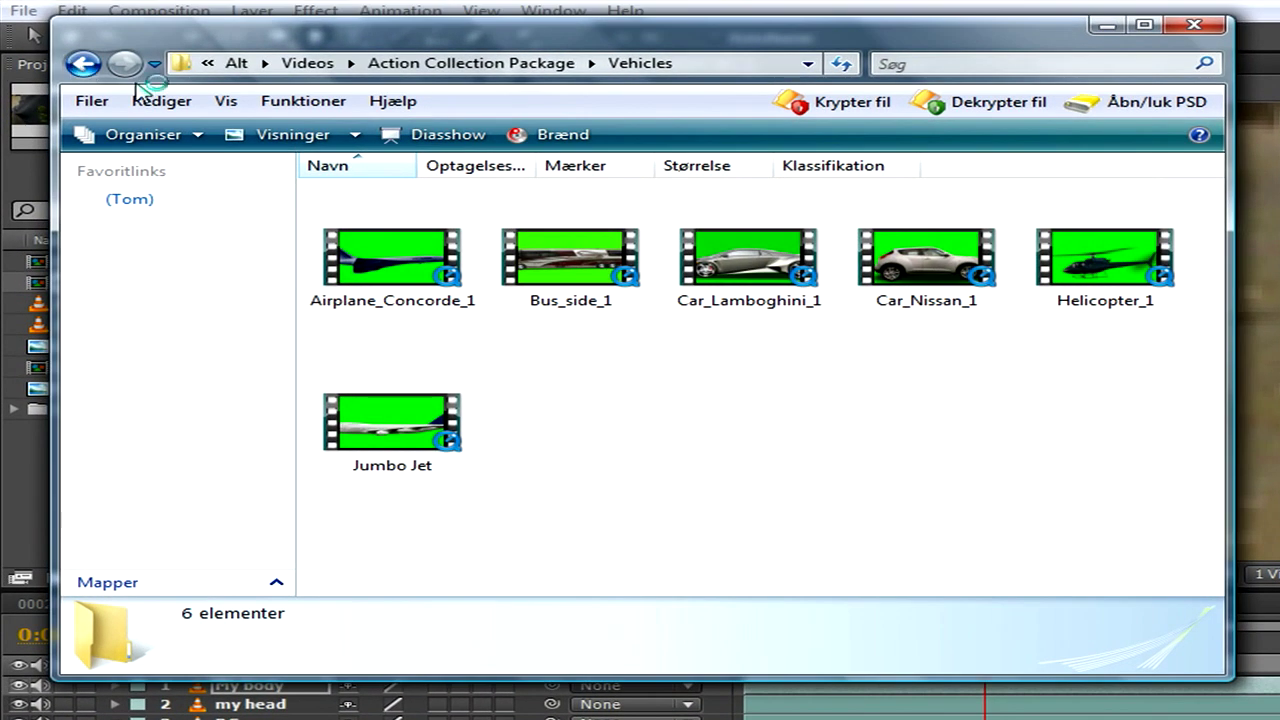
{"action": "left_click", "coordinate": [84, 63]}
{"action": "double_click", "coordinate": [929, 243]}
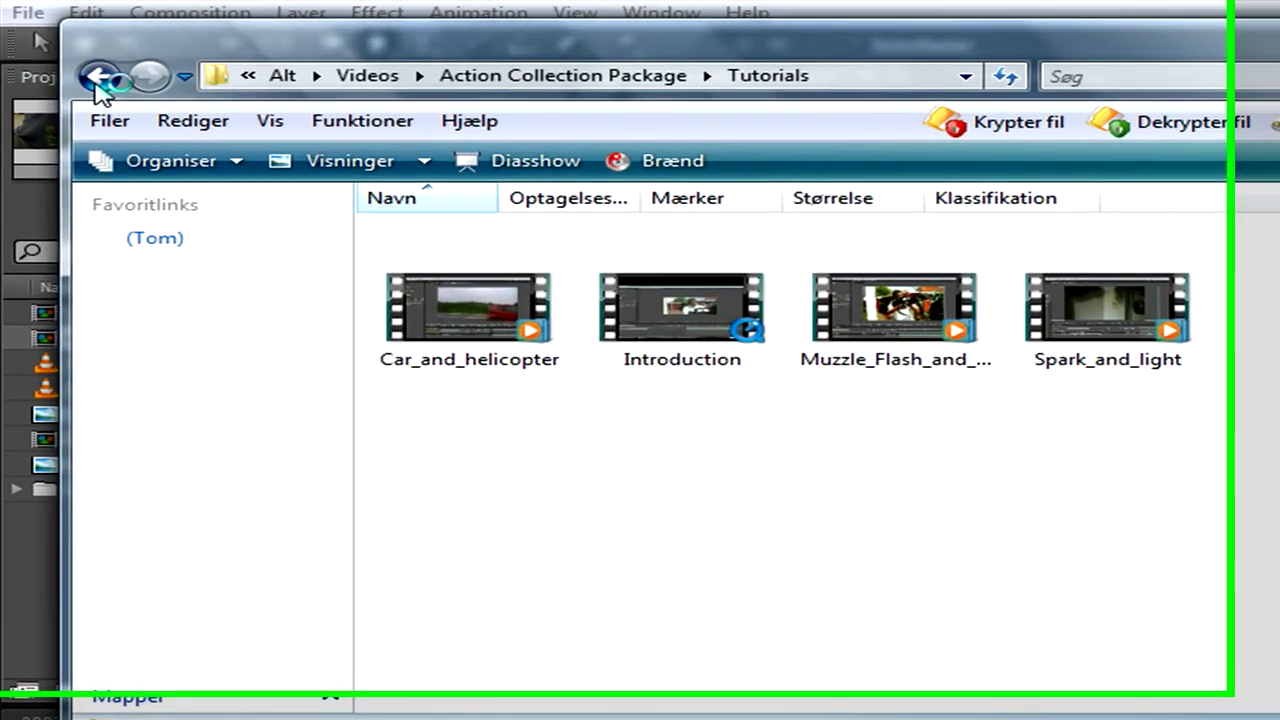
{"action": "left_click", "coordinate": [84, 63]}
{"action": "double_click", "coordinate": [988, 332]}
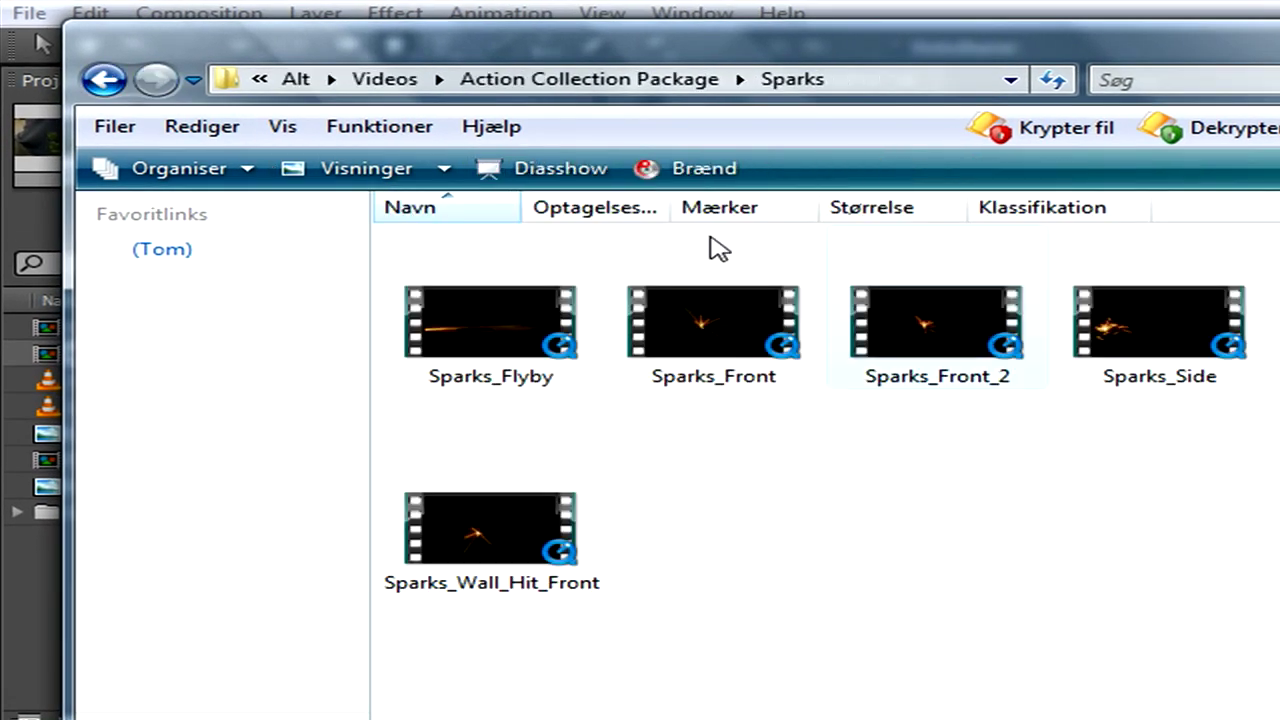
{"action": "left_click", "coordinate": [108, 82]}
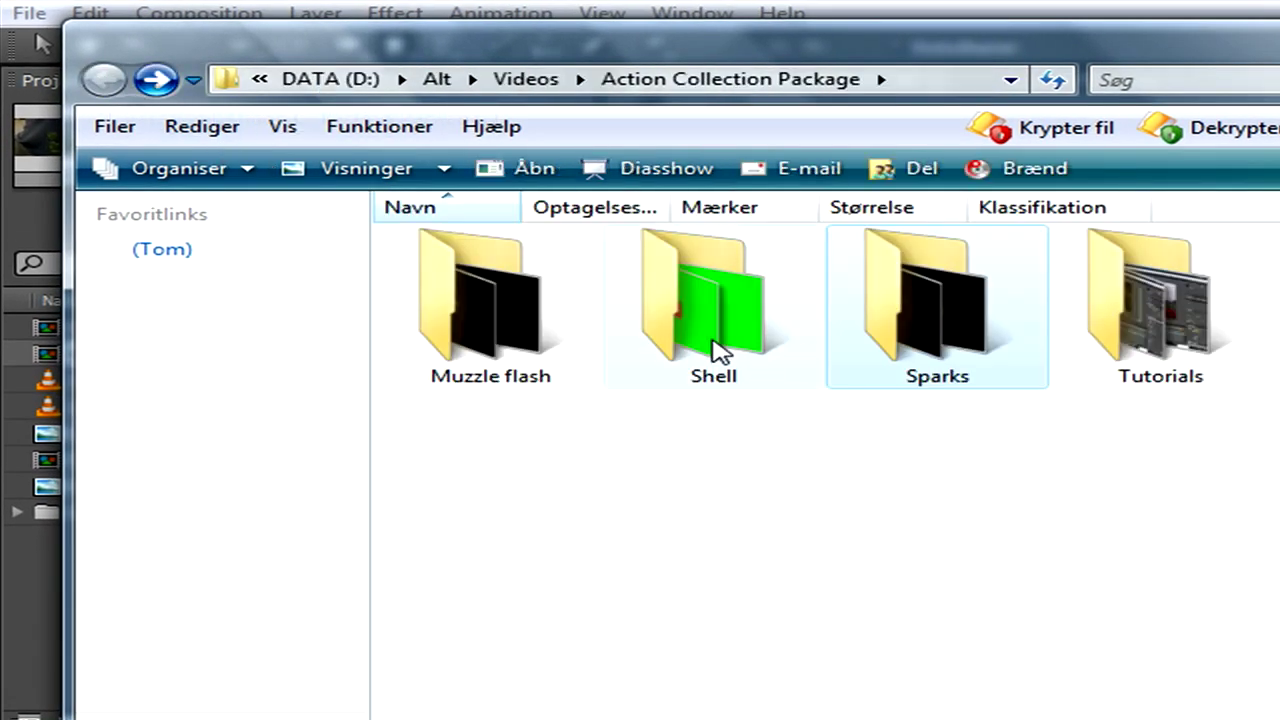
{"action": "double_click", "coordinate": [714, 310]}
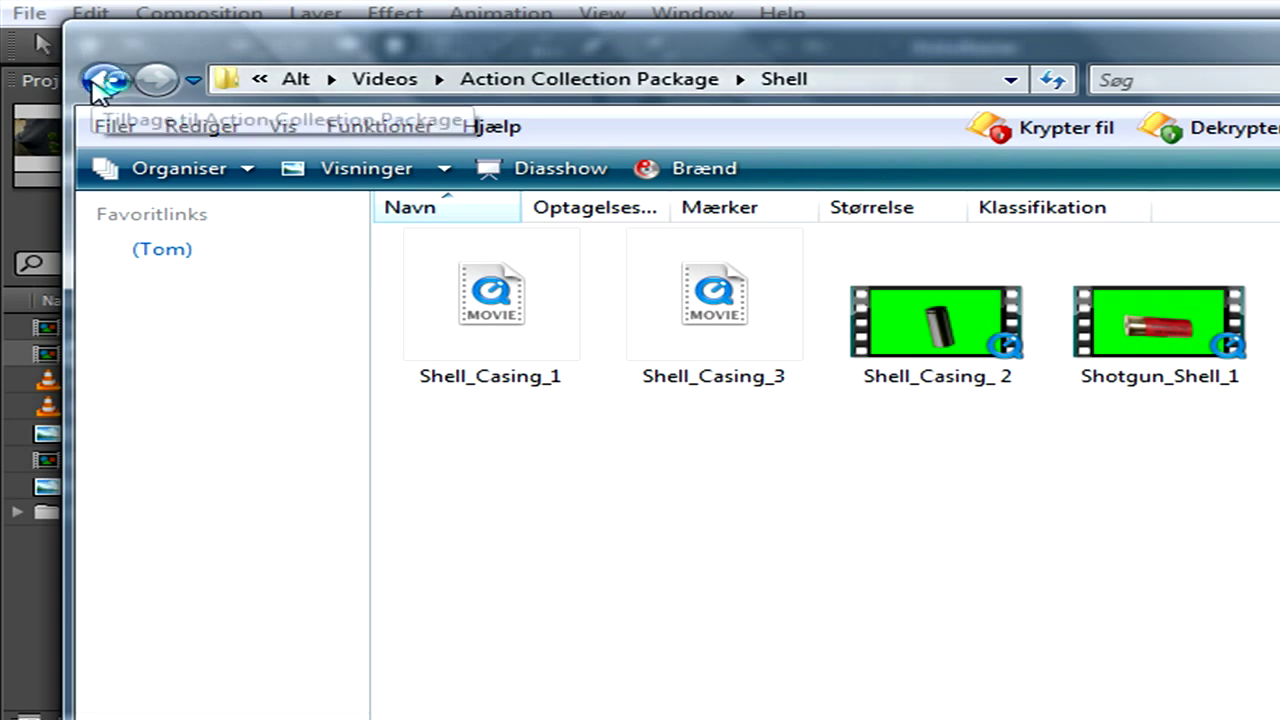
{"action": "left_click", "coordinate": [105, 80]}
{"action": "double_click", "coordinate": [430, 290]}
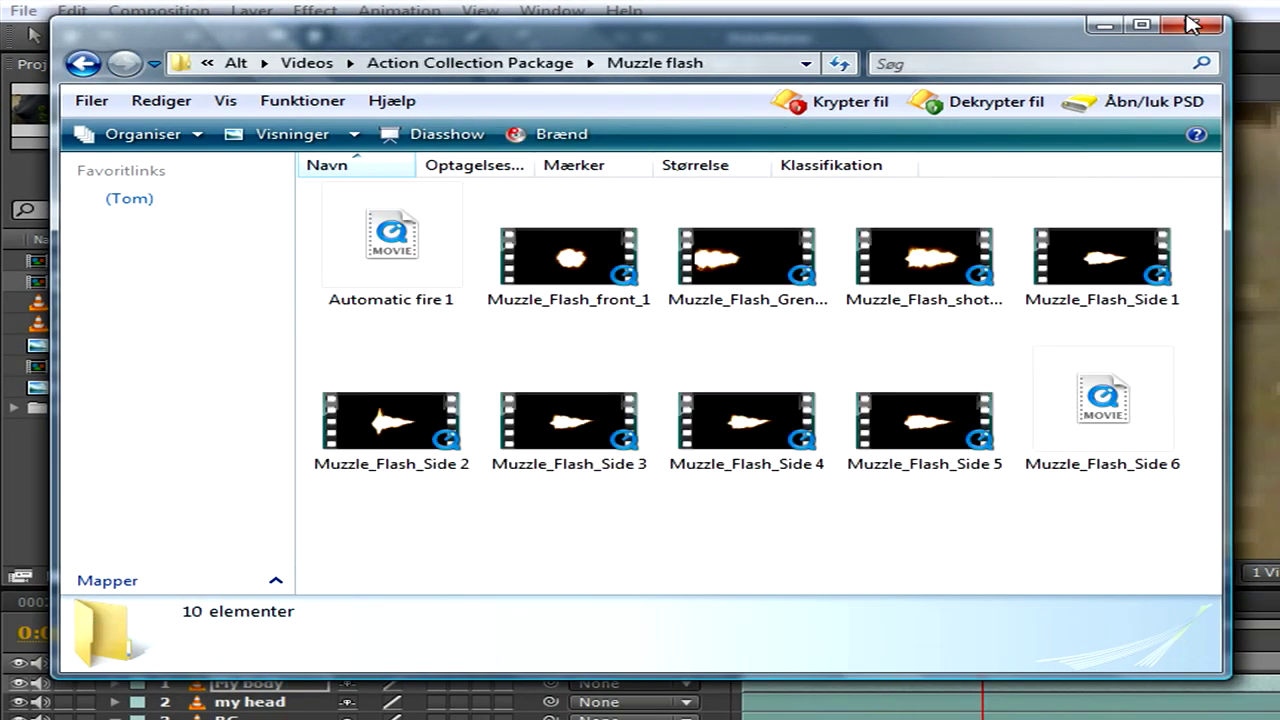
Close the file browser and trace the body mask along the shirt edge and hem
{"action": "left_click", "coordinate": [1192, 25]}
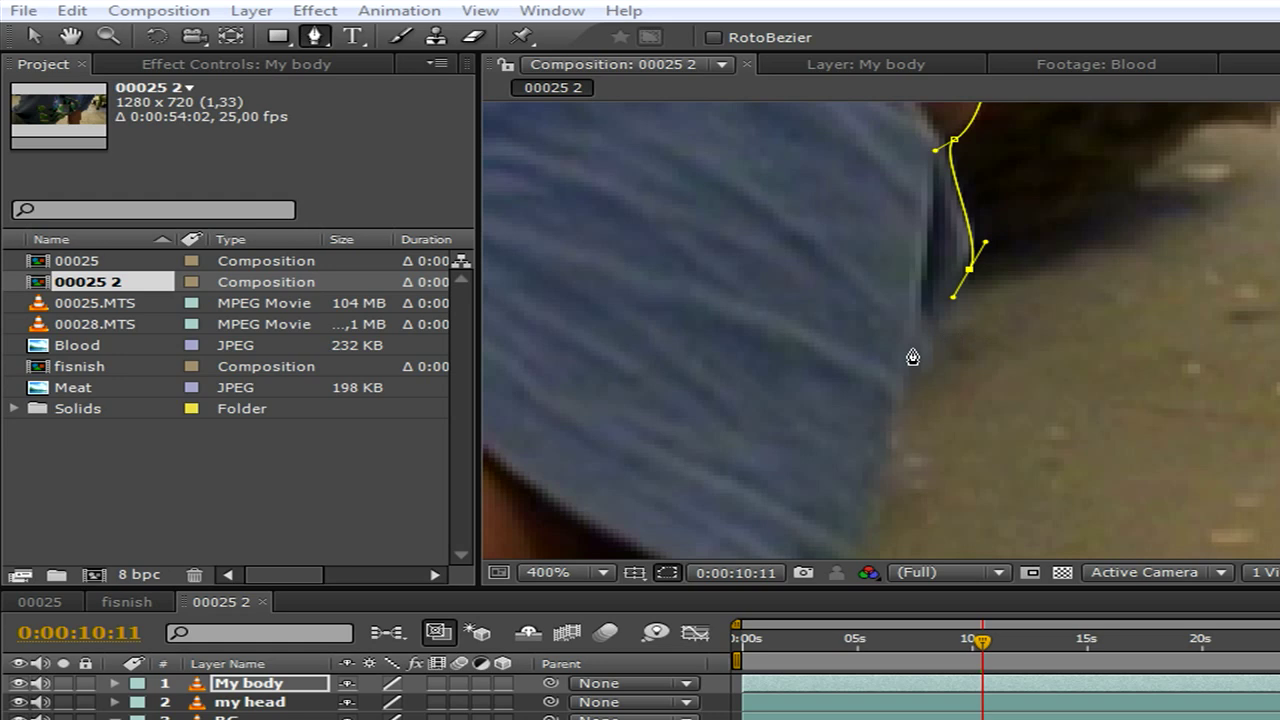
{"action": "left_click", "coordinate": [914, 398]}
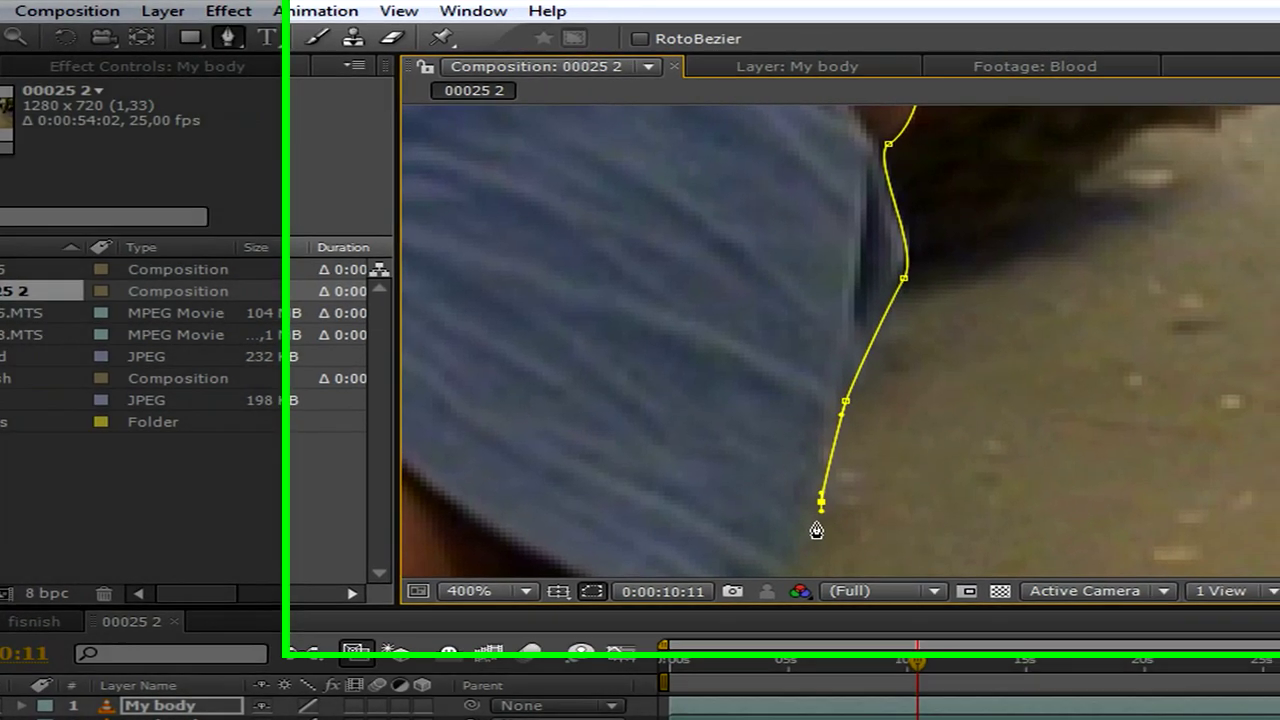
{"action": "left_click_drag", "start_coordinate": [900, 420], "coordinate": [820, 300]}
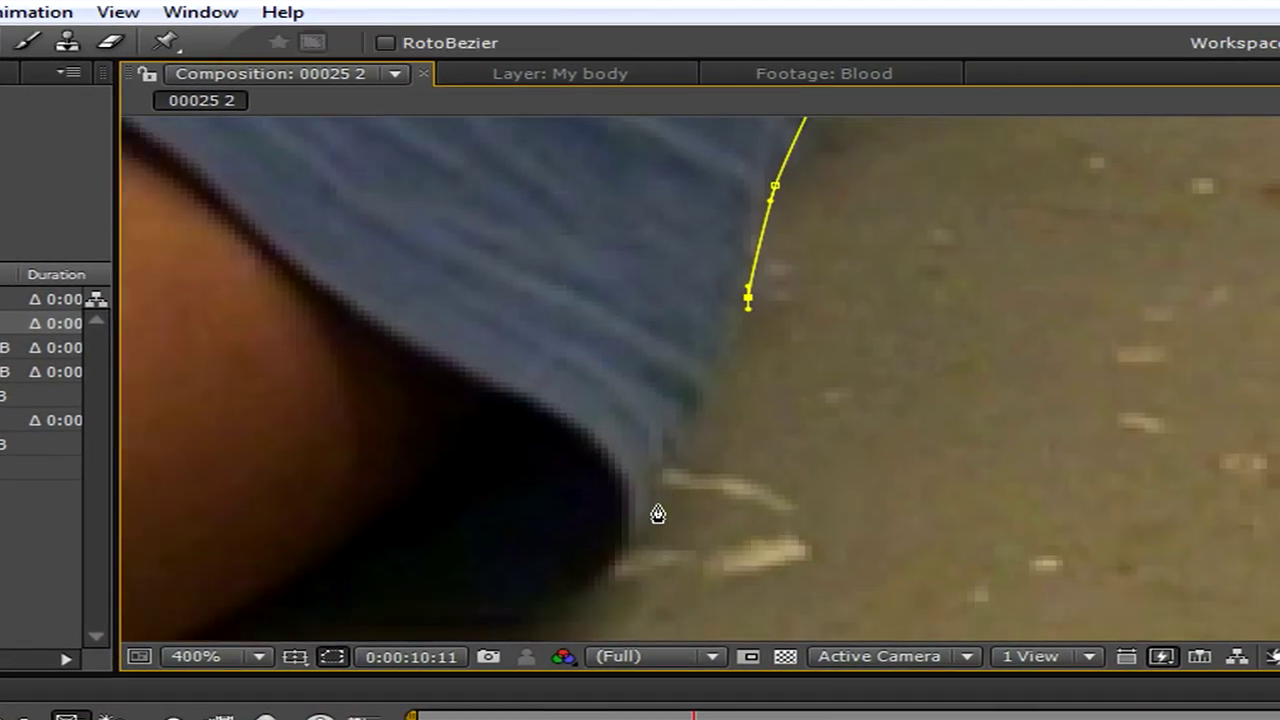
{"action": "left_click", "coordinate": [640, 565]}
{"action": "key", "text": "space"}
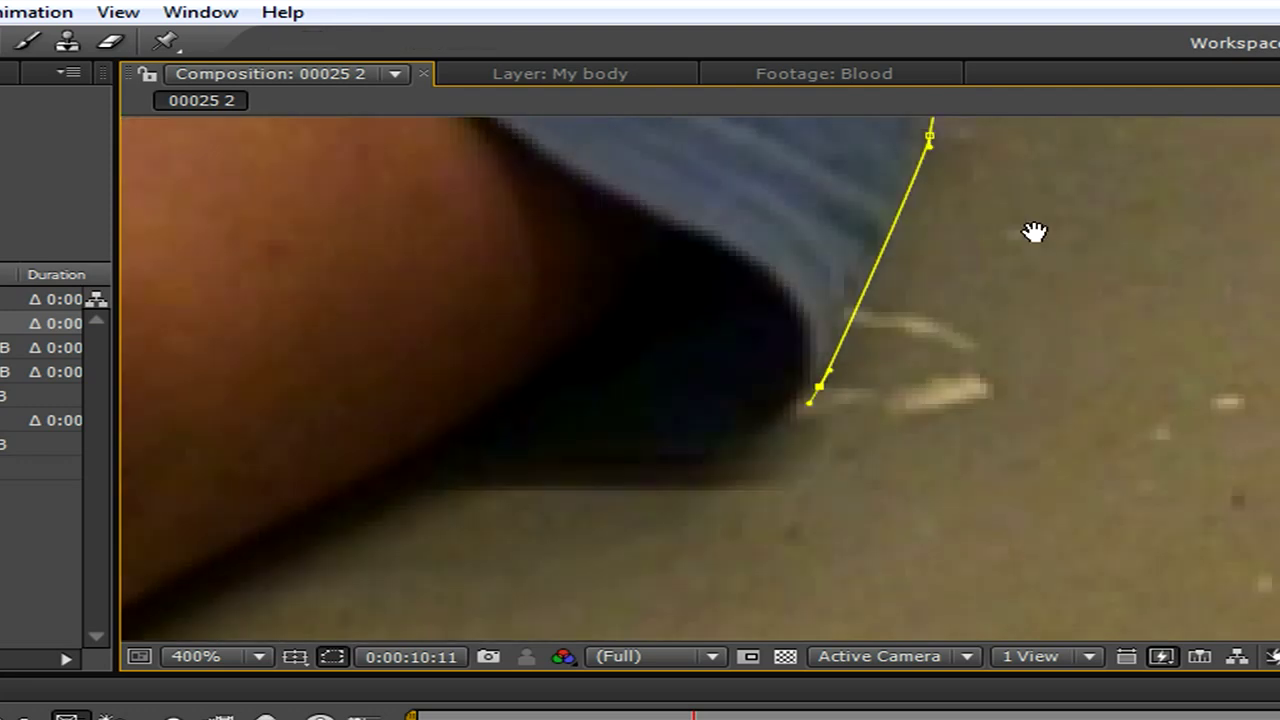
{"action": "left_click_drag", "start_coordinate": [1035, 228], "coordinate": [734, 389]}
{"action": "left_click_drag", "start_coordinate": [694, 448], "coordinate": [594, 442]}
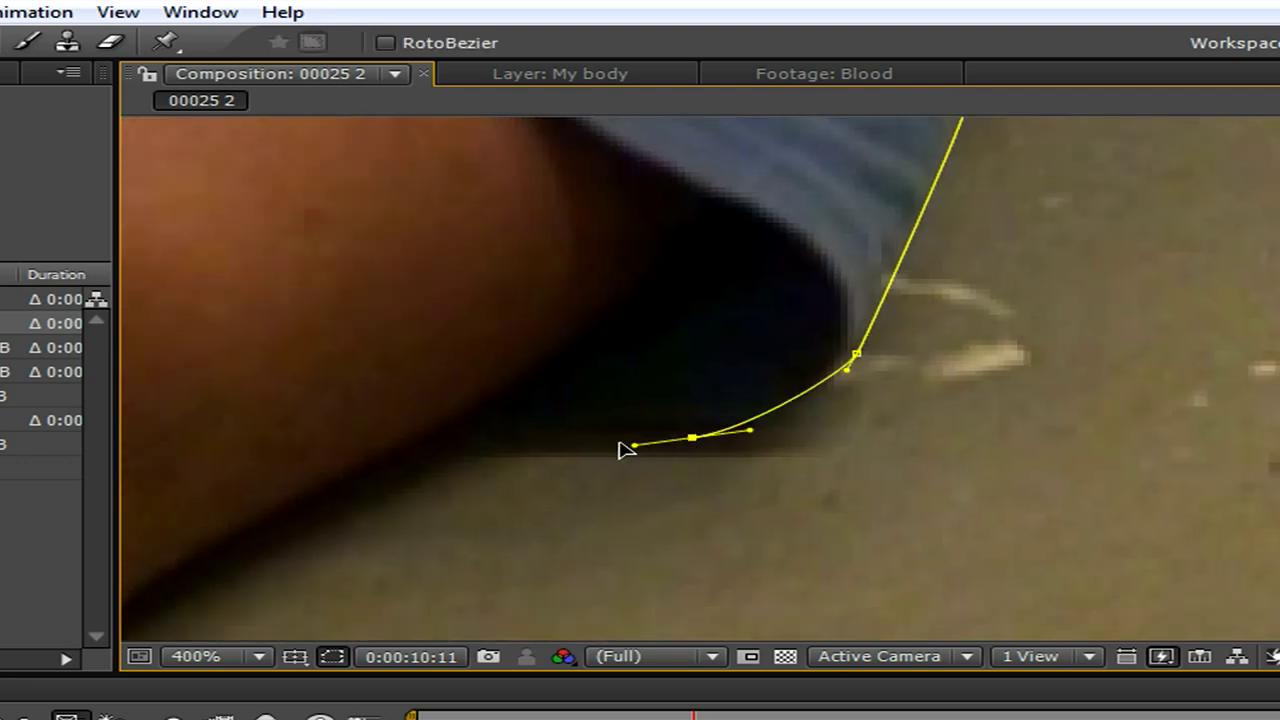
{"action": "left_click", "coordinate": [465, 440]}
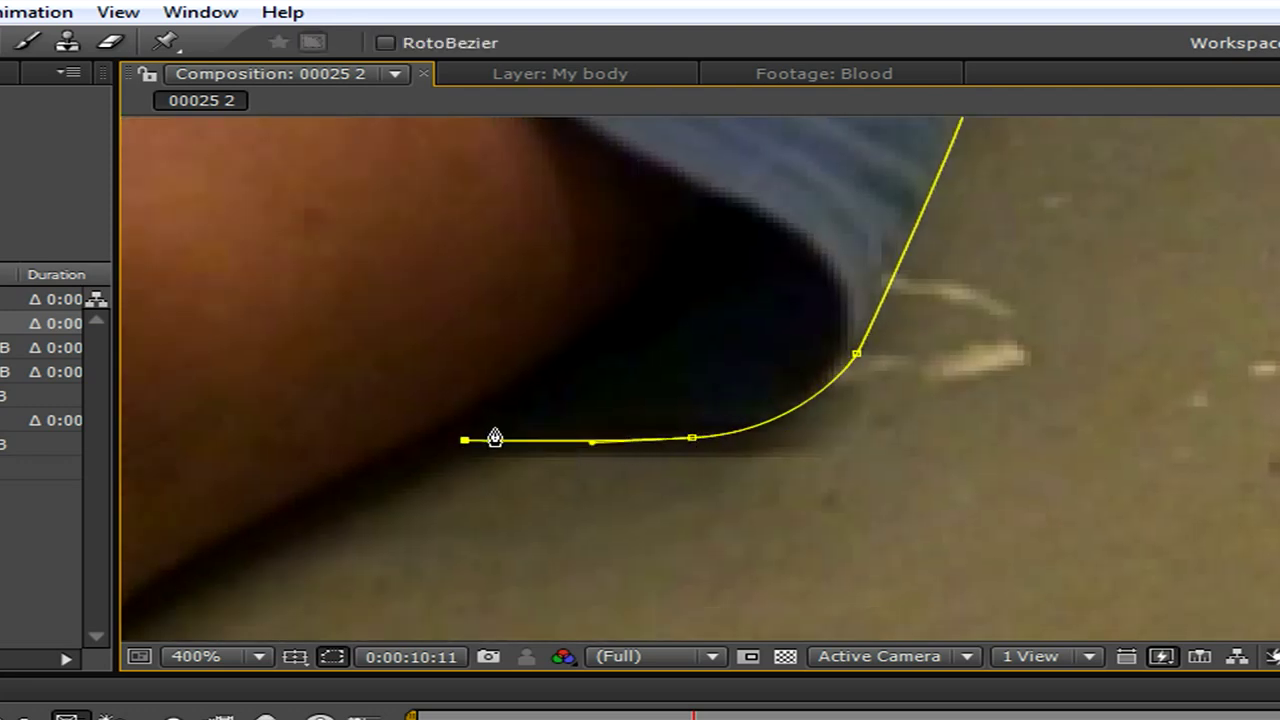
Extend the body mask along the arm, the body's underside and the shirt corner
{"action": "left_click_drag", "start_coordinate": [463, 409], "coordinate": [1205, 171]}
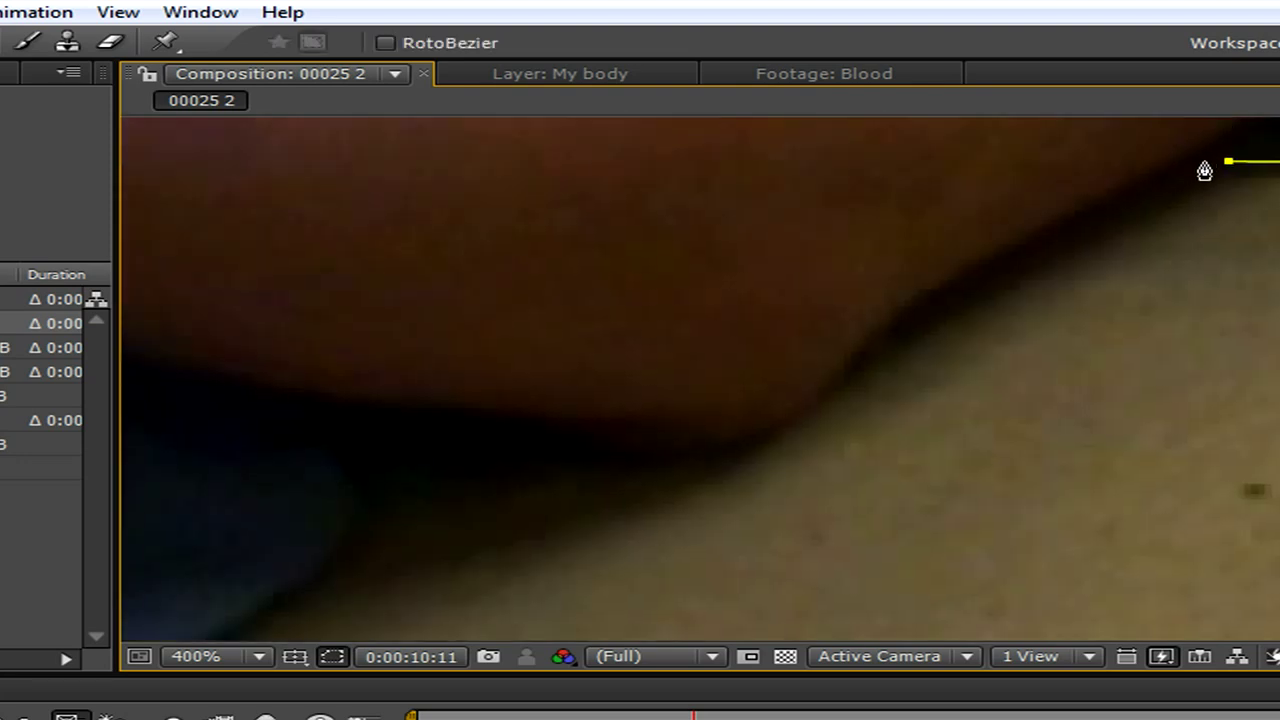
{"action": "left_click_drag", "start_coordinate": [1080, 234], "coordinate": [1012, 280]}
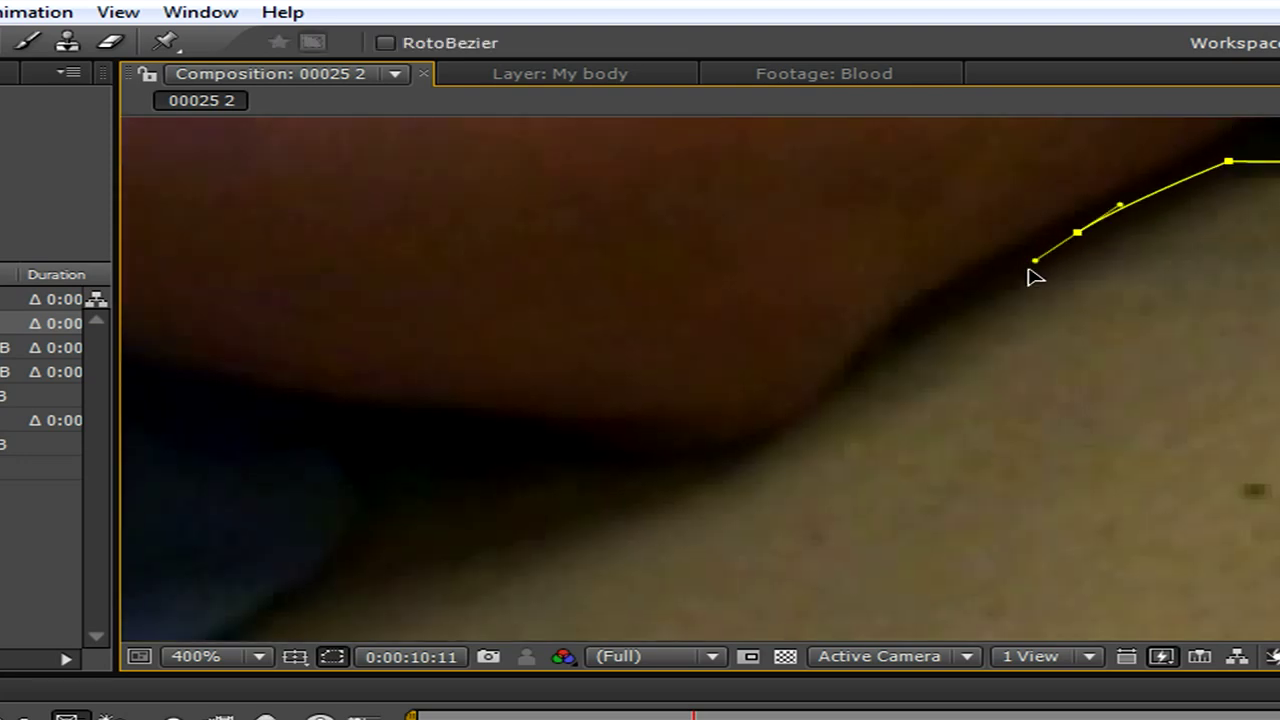
{"action": "left_click_drag", "start_coordinate": [845, 388], "coordinate": [822, 404]}
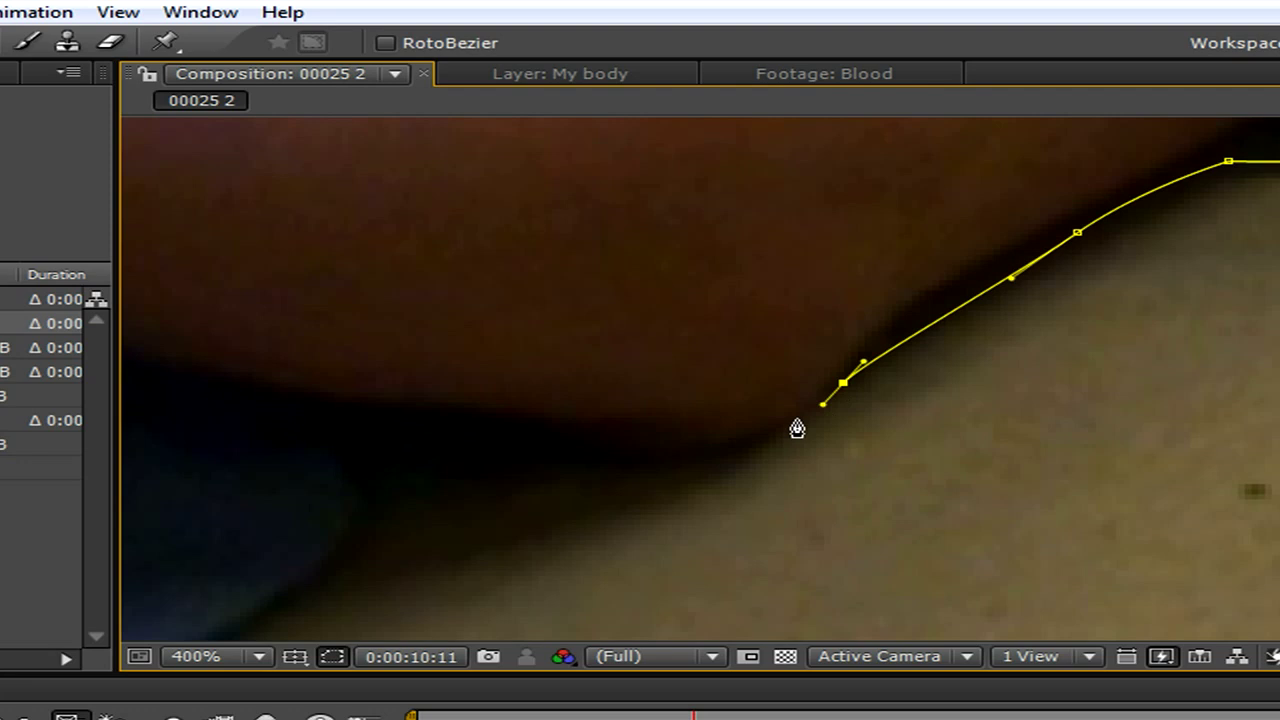
{"action": "left_click_drag", "start_coordinate": [621, 470], "coordinate": [527, 472]}
{"action": "key", "text": "space"}
{"action": "left_click_drag", "start_coordinate": [624, 392], "coordinate": [1124, 290]}
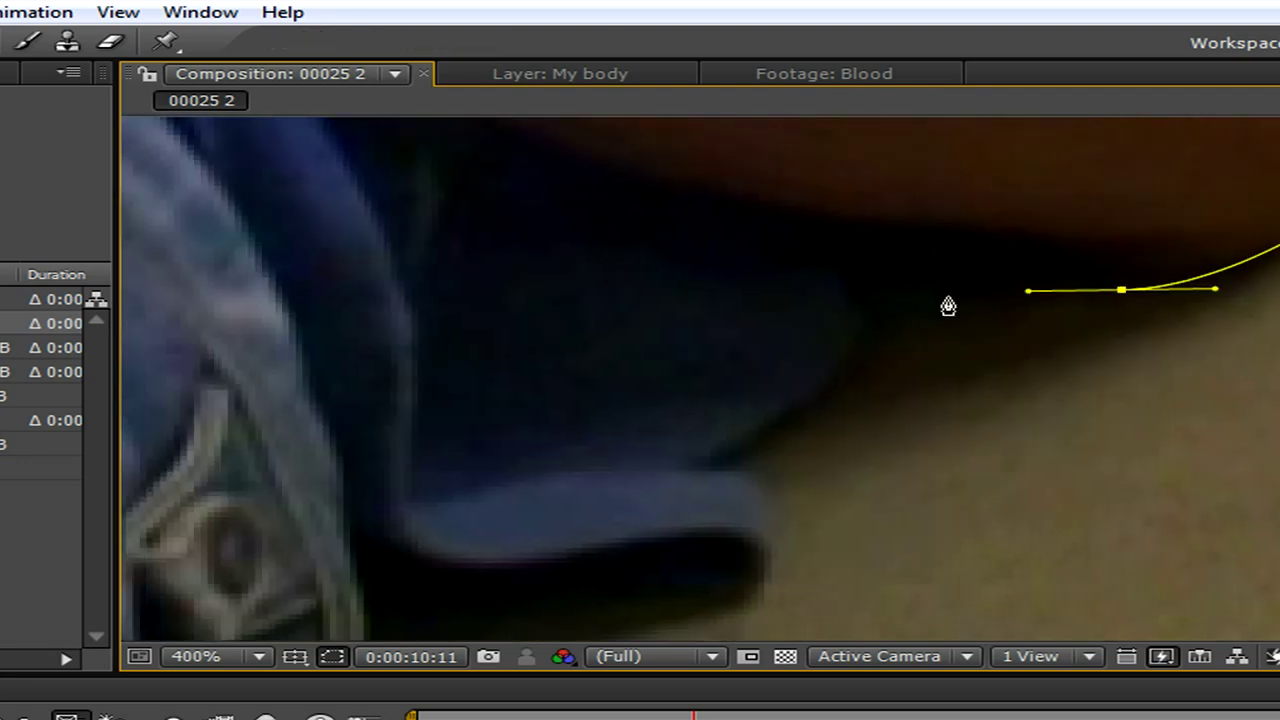
{"action": "left_click_drag", "start_coordinate": [916, 325], "coordinate": [880, 355]}
{"action": "left_click_drag", "start_coordinate": [764, 468], "coordinate": [752, 480]}
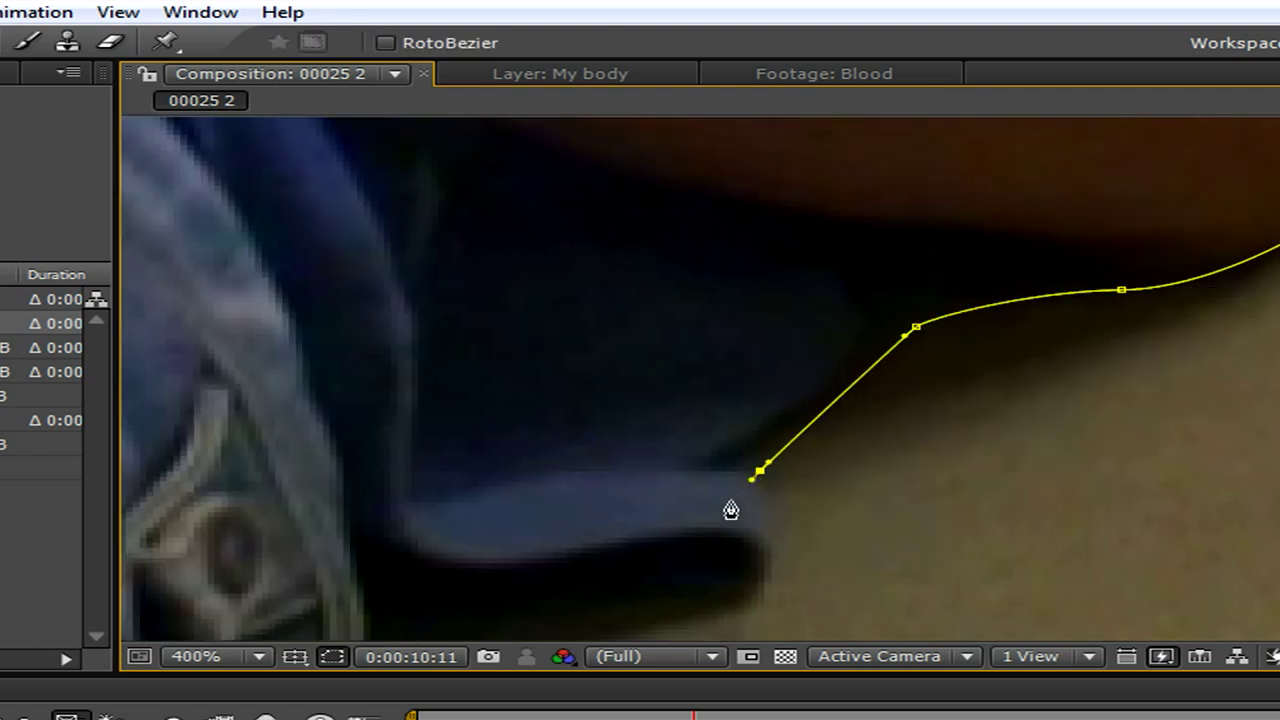
Trace the body mask along the jeans to their lower edge and bottom-left
{"action": "mouse_move", "coordinate": [782, 551]}
{"action": "left_mouse_down"}
{"action": "mouse_move", "coordinate": [772, 590]}
{"action": "mouse_move", "coordinate": [1035, 210]}
{"action": "left_mouse_up"}
{"action": "key", "text": "space"}
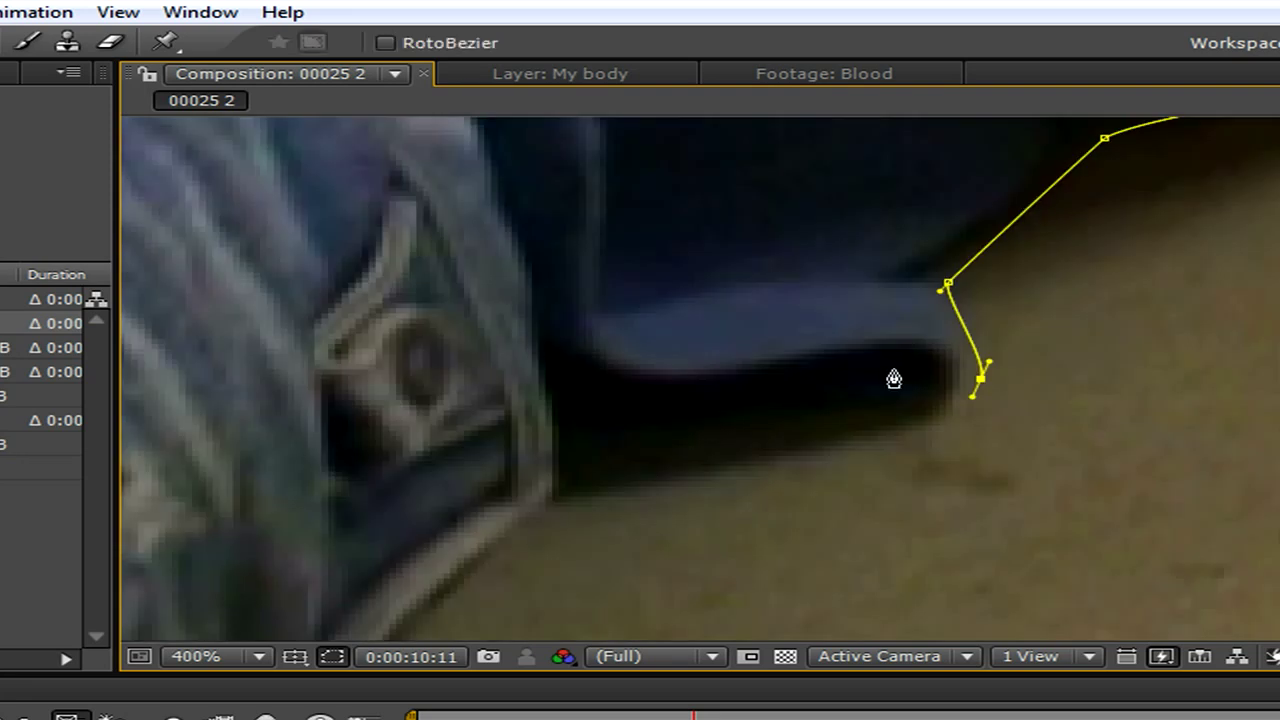
{"action": "left_click", "coordinate": [680, 448]}
{"action": "left_click", "coordinate": [598, 452]}
{"action": "key", "text": "space"}
{"action": "left_click_drag", "start_coordinate": [560, 445], "coordinate": [835, 300]}
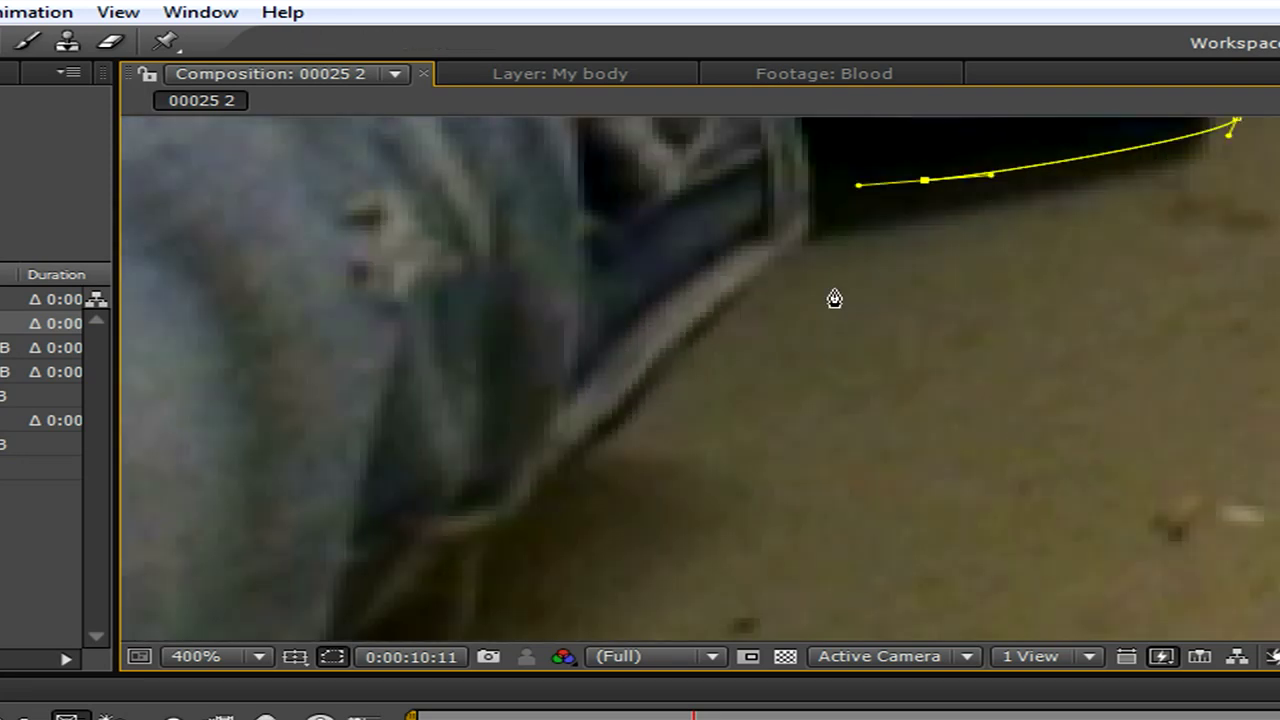
{"action": "left_click_drag", "start_coordinate": [633, 416], "coordinate": [614, 445]}
{"action": "scroll", "coordinate": [800, 293], "scroll_direction": "down", "scroll_amount": 1}
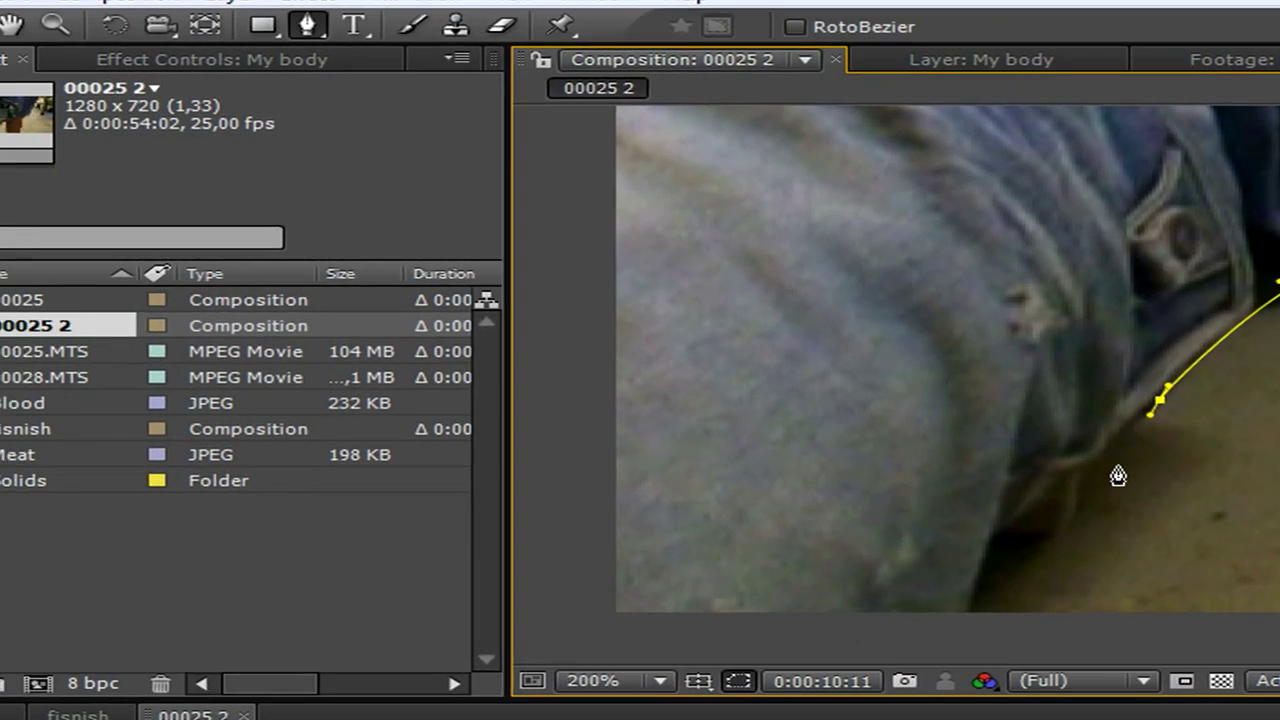
{"action": "left_click", "coordinate": [1100, 484]}
{"action": "left_click_drag", "start_coordinate": [1025, 546], "coordinate": [1014, 548]}
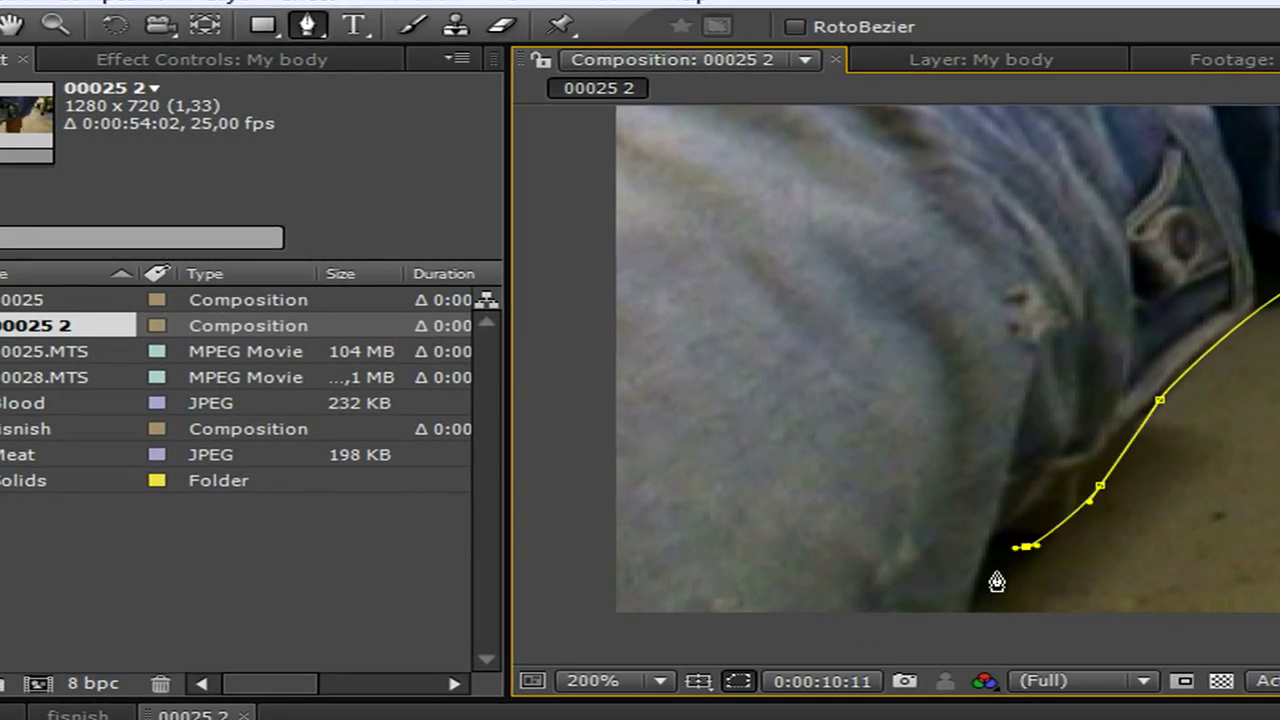
{"action": "scroll", "coordinate": [982, 622], "scroll_direction": "down", "scroll_amount": 1}
{"action": "scroll", "coordinate": [970, 615], "scroll_direction": "down", "scroll_amount": 1}
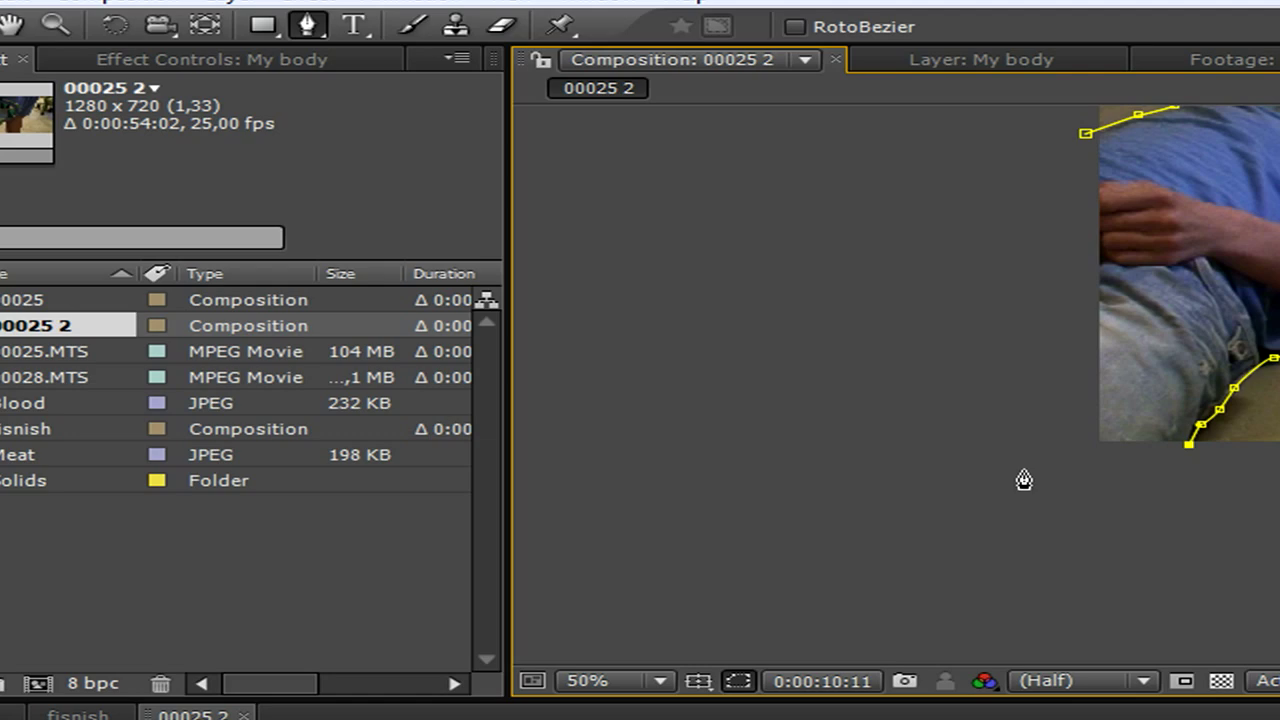
{"action": "left_click", "coordinate": [1013, 492]}
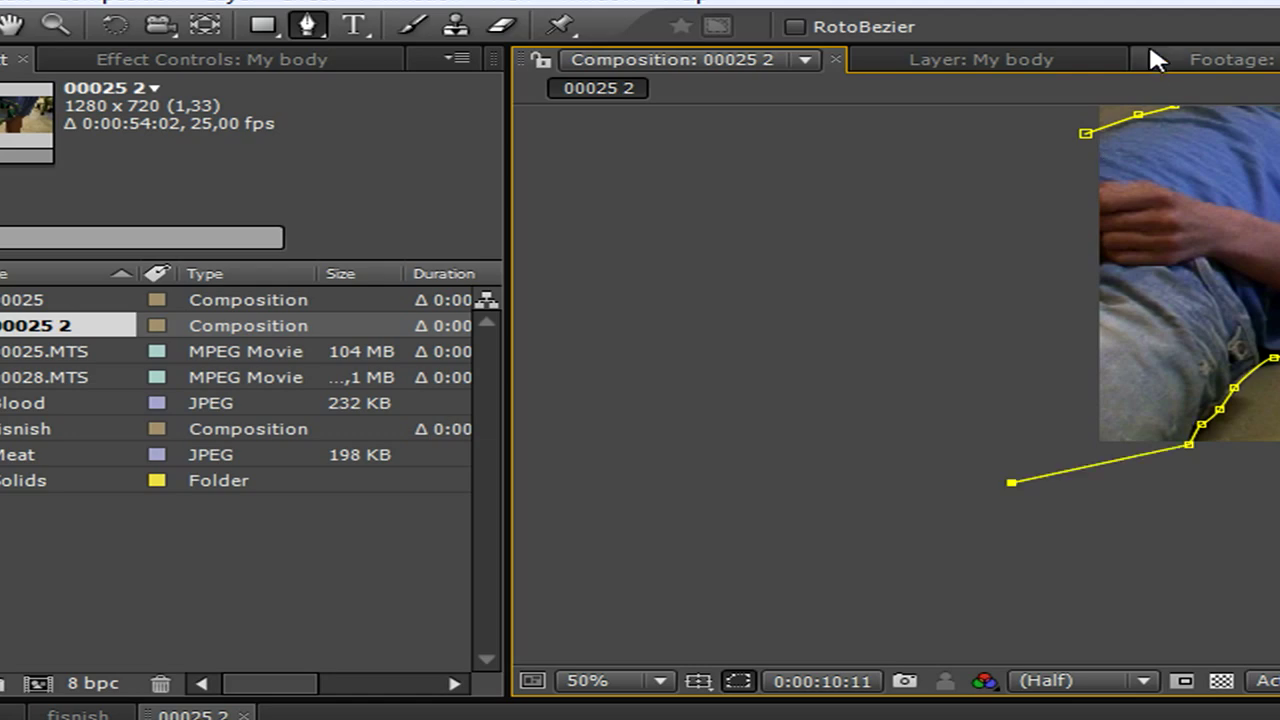
Close the body mask, hide mask outlines, and set My body's Mask Feather to 2
{"action": "left_click", "coordinate": [1088, 138]}
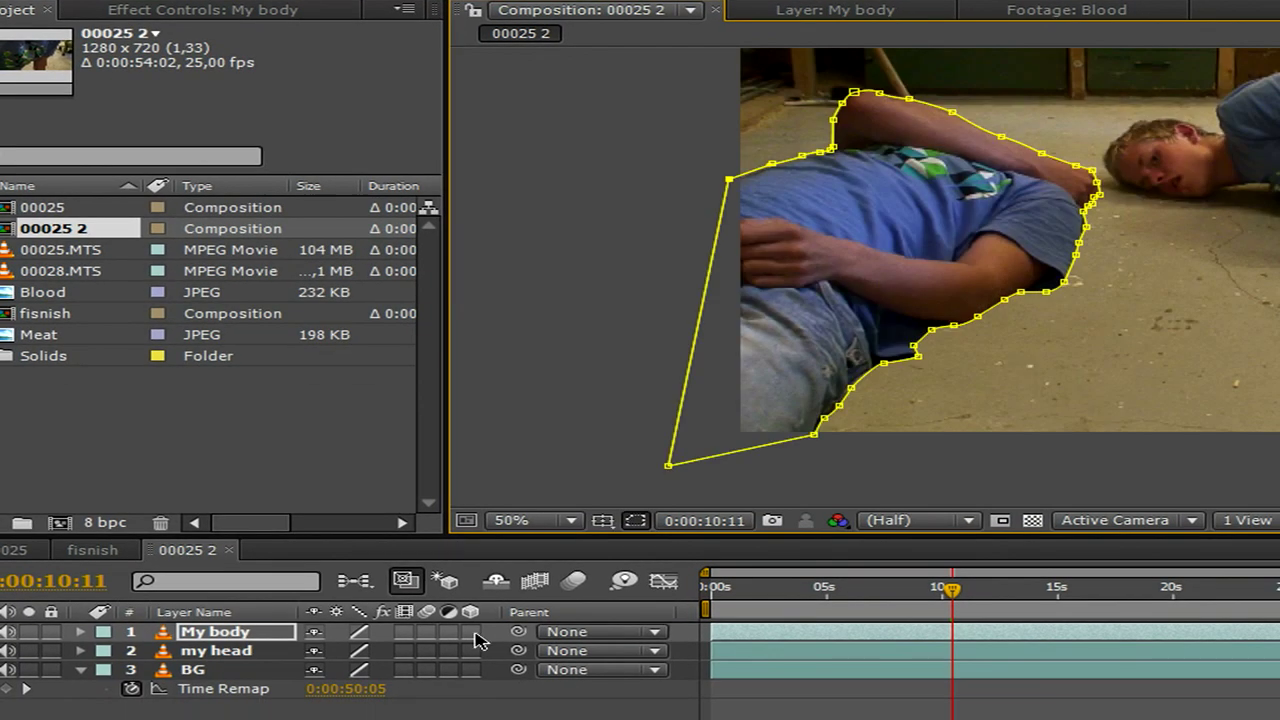
{"action": "left_click", "coordinate": [635, 520]}
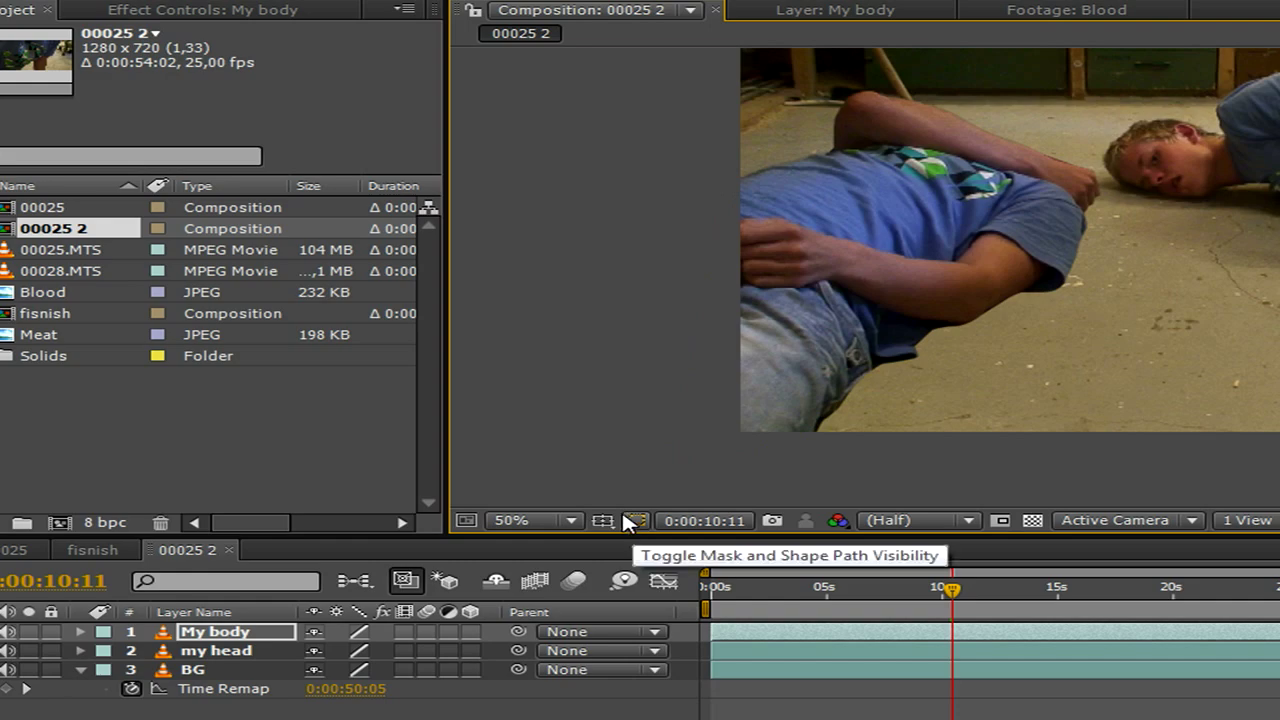
{"action": "left_click", "coordinate": [250, 636]}
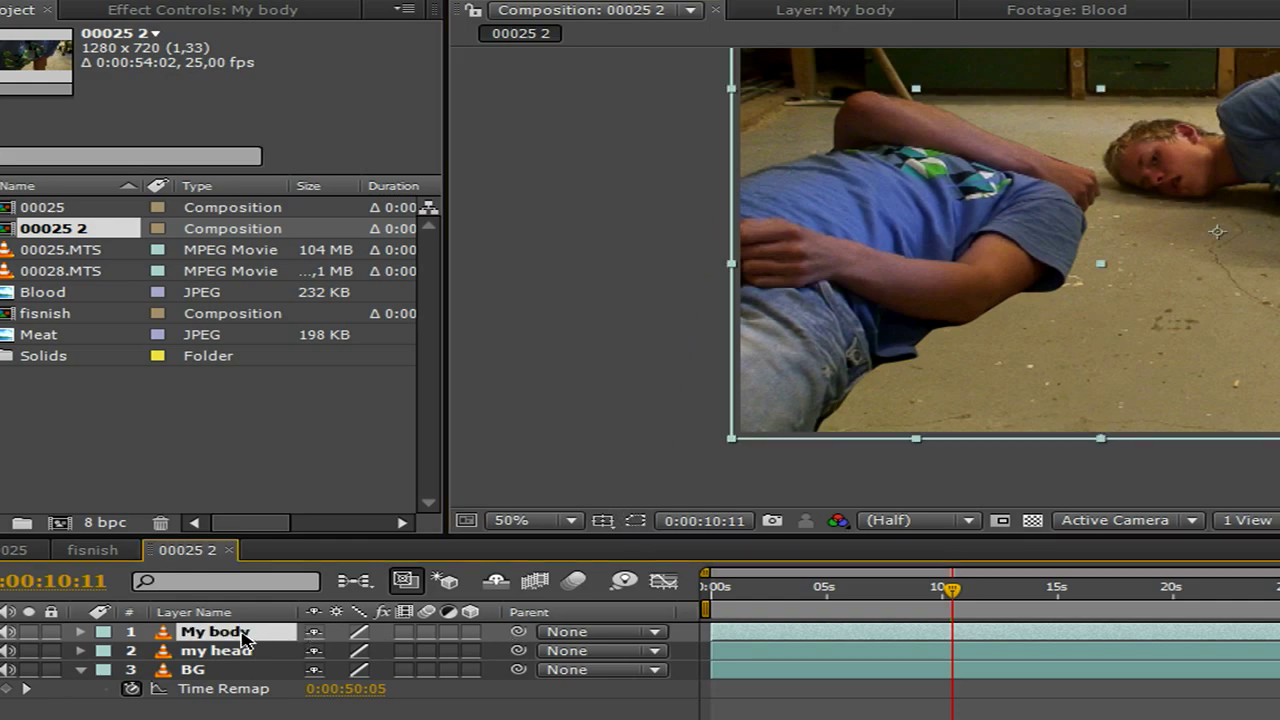
{"action": "left_click", "coordinate": [80, 631]}
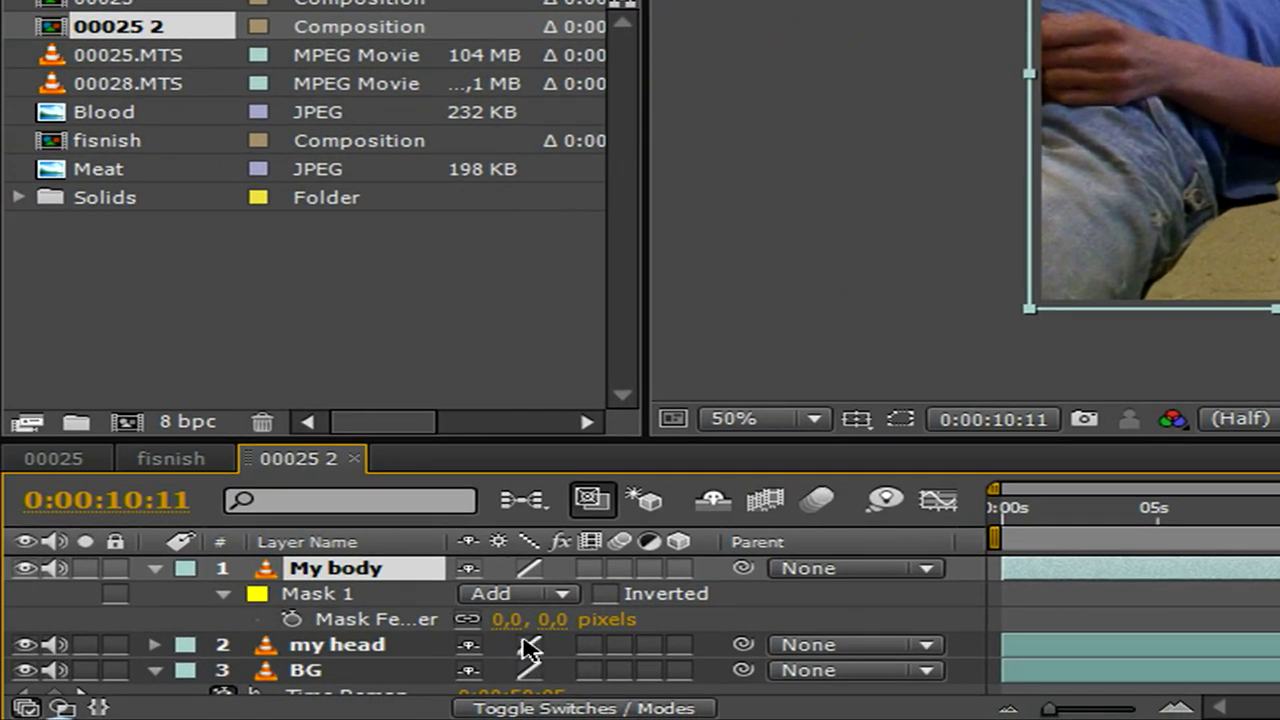
{"action": "left_click", "coordinate": [508, 619]}
{"action": "type", "text": "2"}
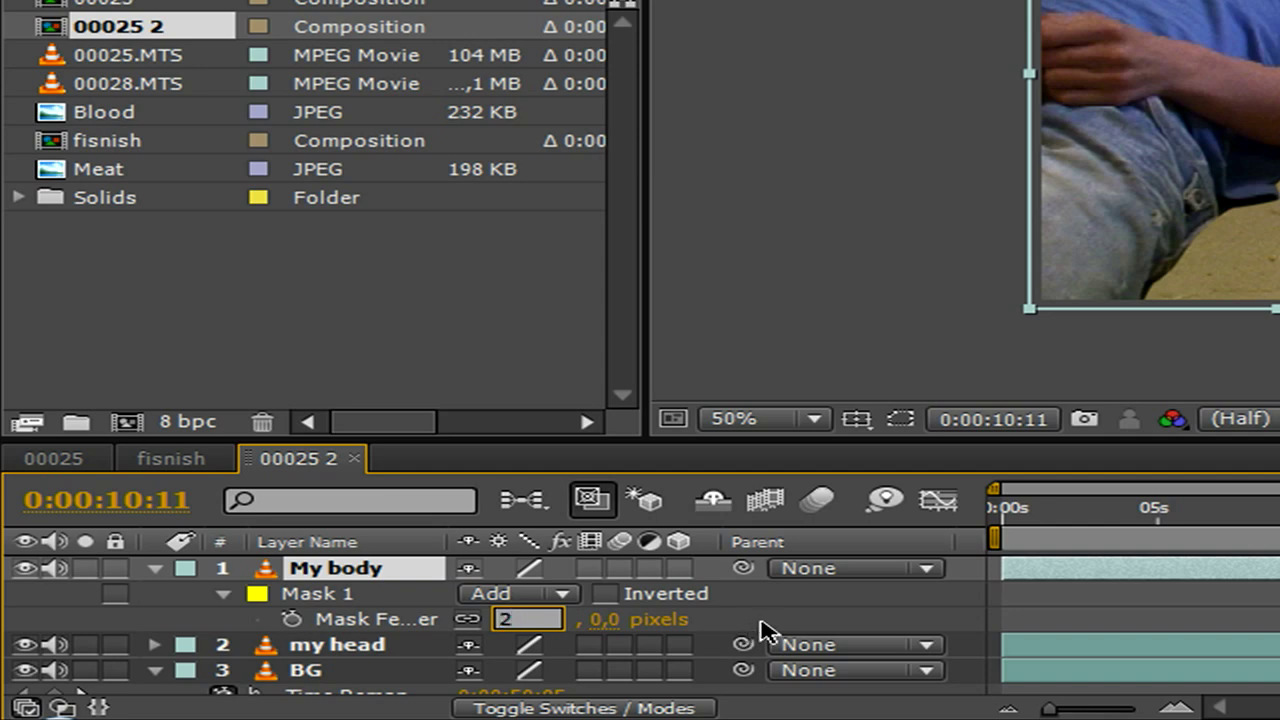
{"action": "key", "text": "Return"}
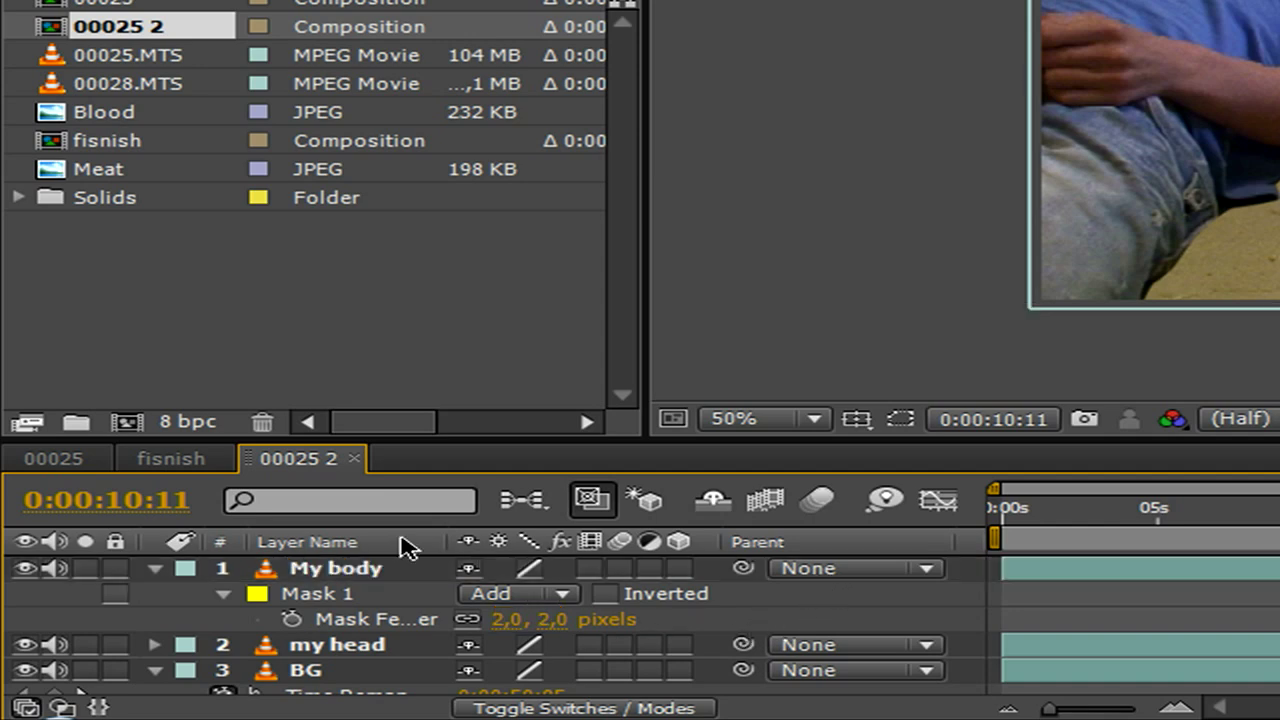
{"action": "left_click", "coordinate": [337, 644]}
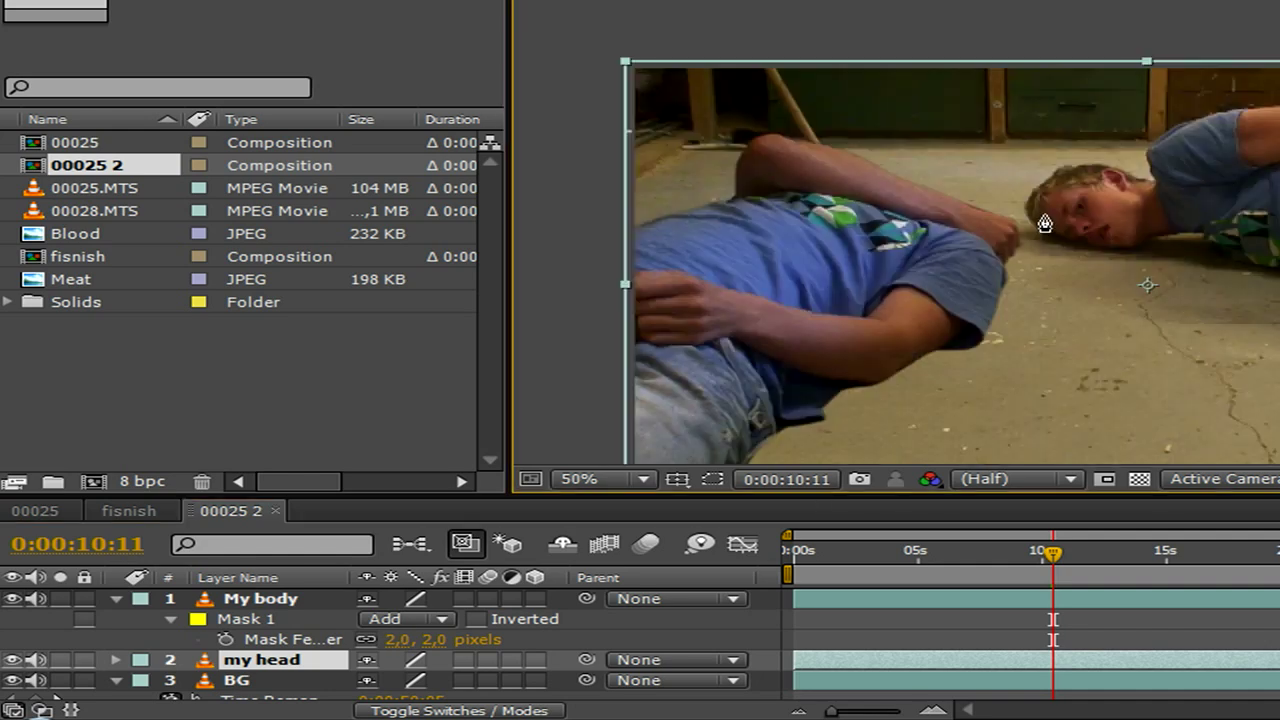
{"action": "scroll", "coordinate": [1046, 223], "scroll_direction": "up", "scroll_amount": 1}
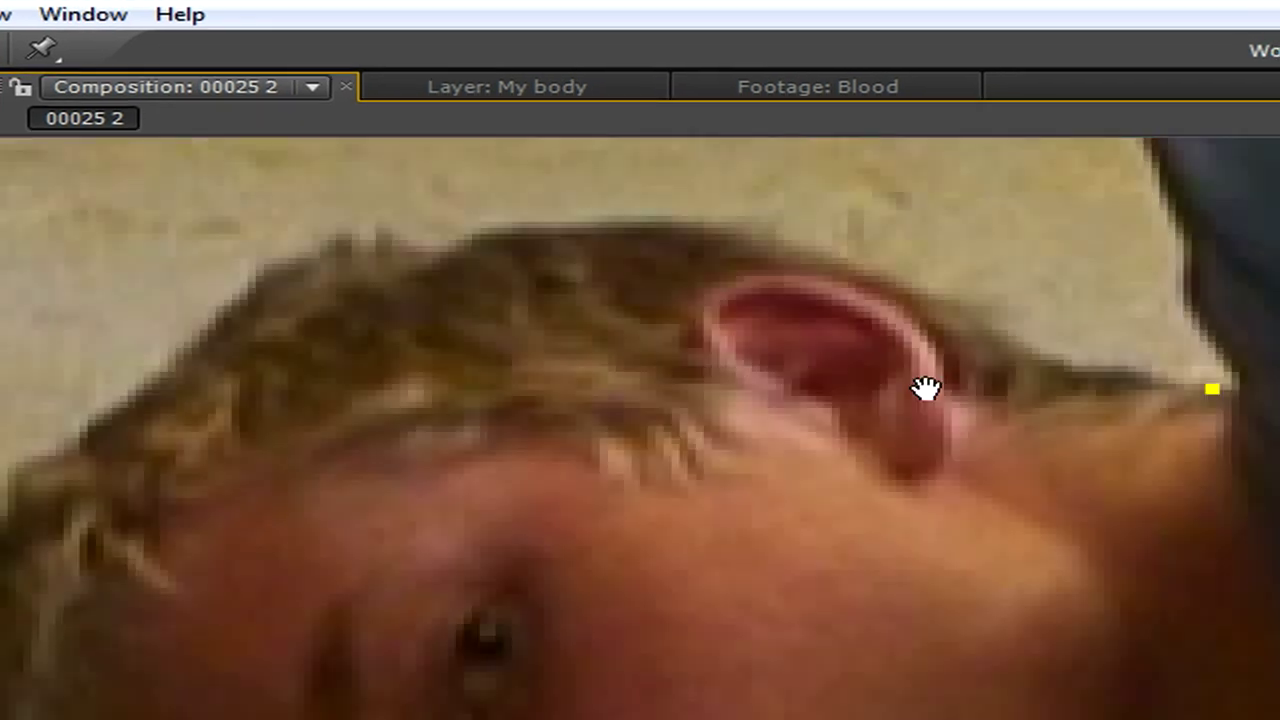
Place head mask points along the hairline and down the back of the head
{"action": "mouse_move", "coordinate": [920, 270]}
{"action": "left_mouse_down"}
{"action": "mouse_move", "coordinate": [940, 379]}
{"action": "mouse_move", "coordinate": [910, 320]}
{"action": "left_mouse_up"}
{"action": "left_click", "coordinate": [718, 258]}
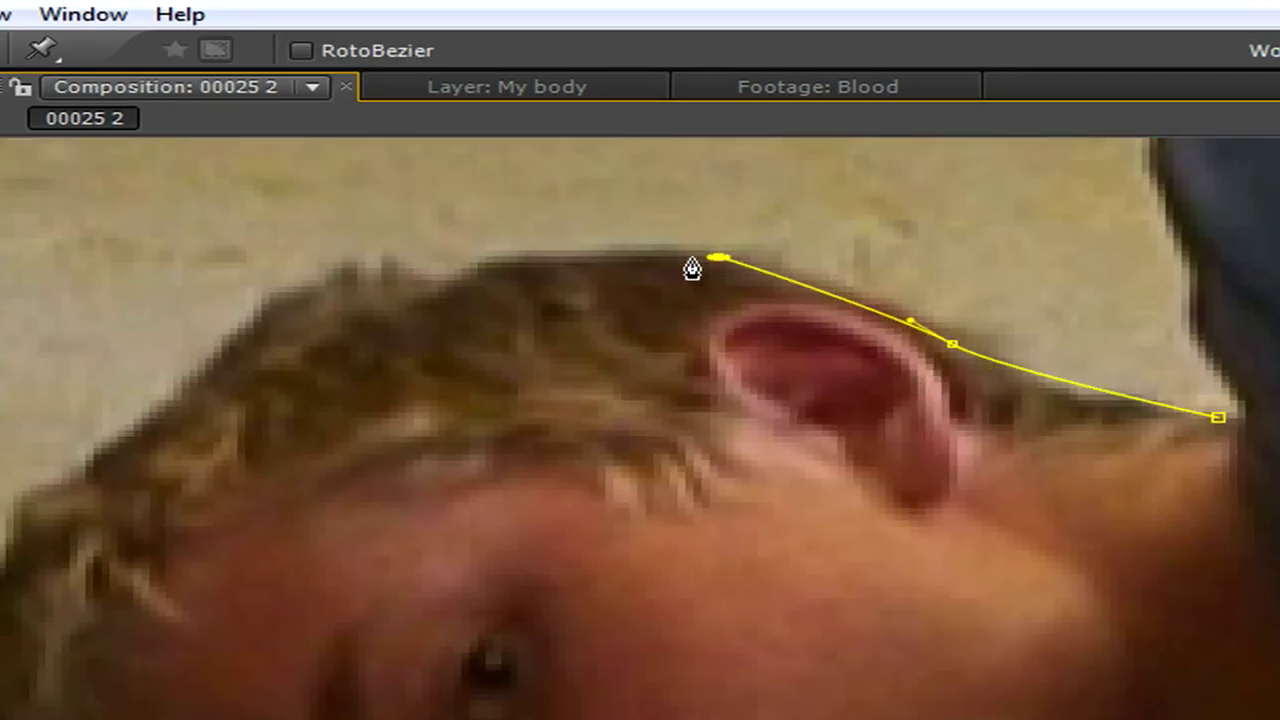
{"action": "left_click", "coordinate": [503, 262]}
{"action": "left_click_drag", "start_coordinate": [418, 278], "coordinate": [400, 283]}
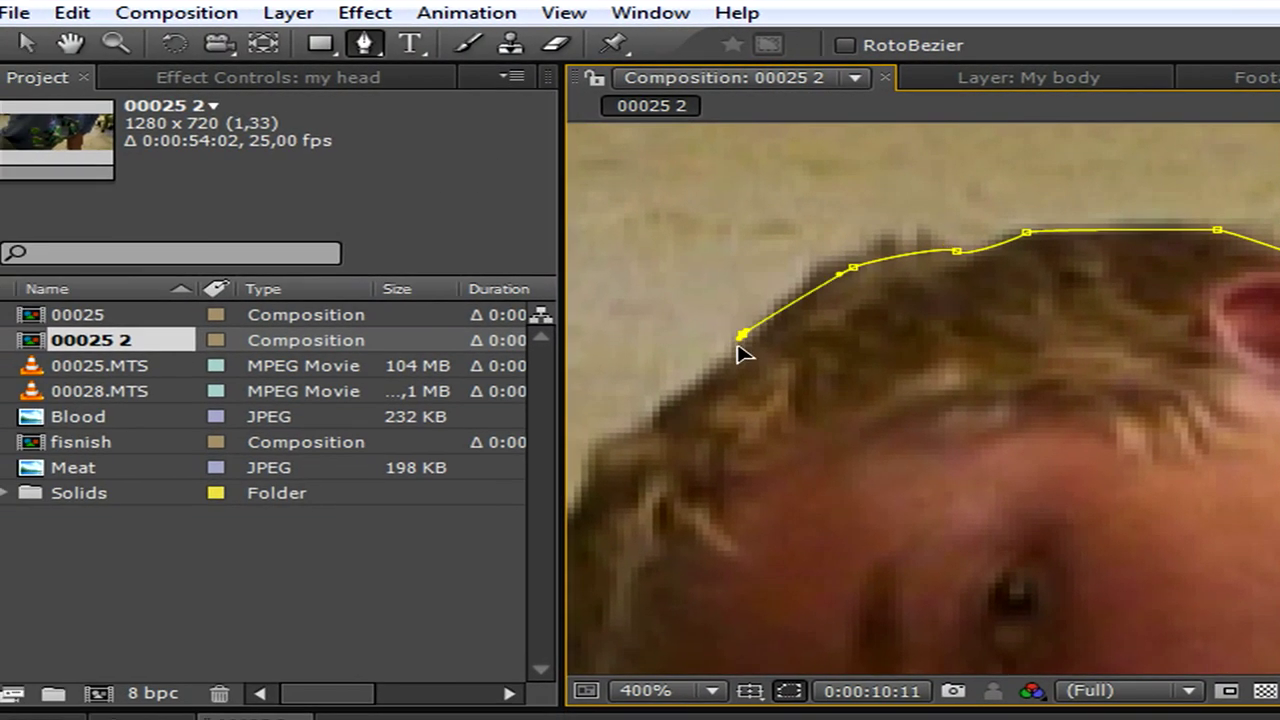
{"action": "left_click_drag", "start_coordinate": [755, 318], "coordinate": [730, 352]}
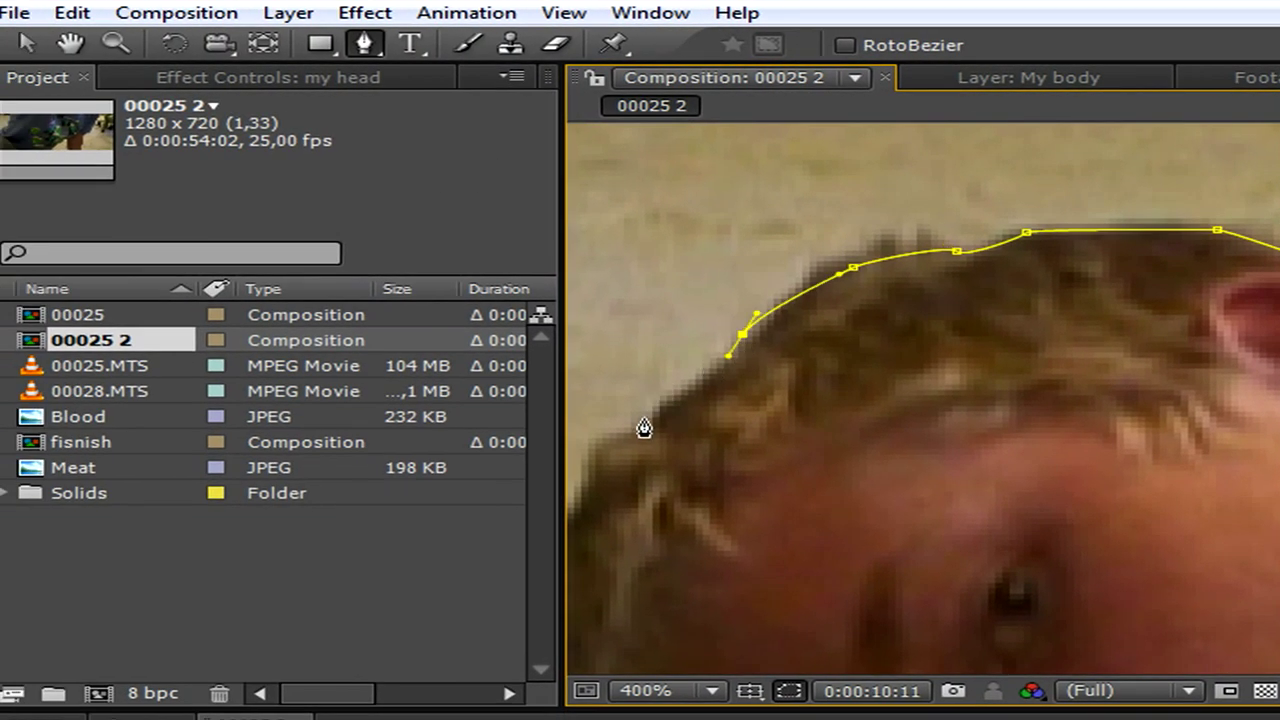
{"action": "left_click", "coordinate": [644, 428]}
{"action": "mouse_move", "coordinate": [605, 475]}
{"action": "left_mouse_down"}
{"action": "mouse_move", "coordinate": [625, 490]}
{"action": "mouse_move", "coordinate": [820, 418]}
{"action": "mouse_move", "coordinate": [1005, 373]}
{"action": "mouse_move", "coordinate": [945, 400]}
{"action": "left_mouse_up"}
{"action": "key", "text": "h"}
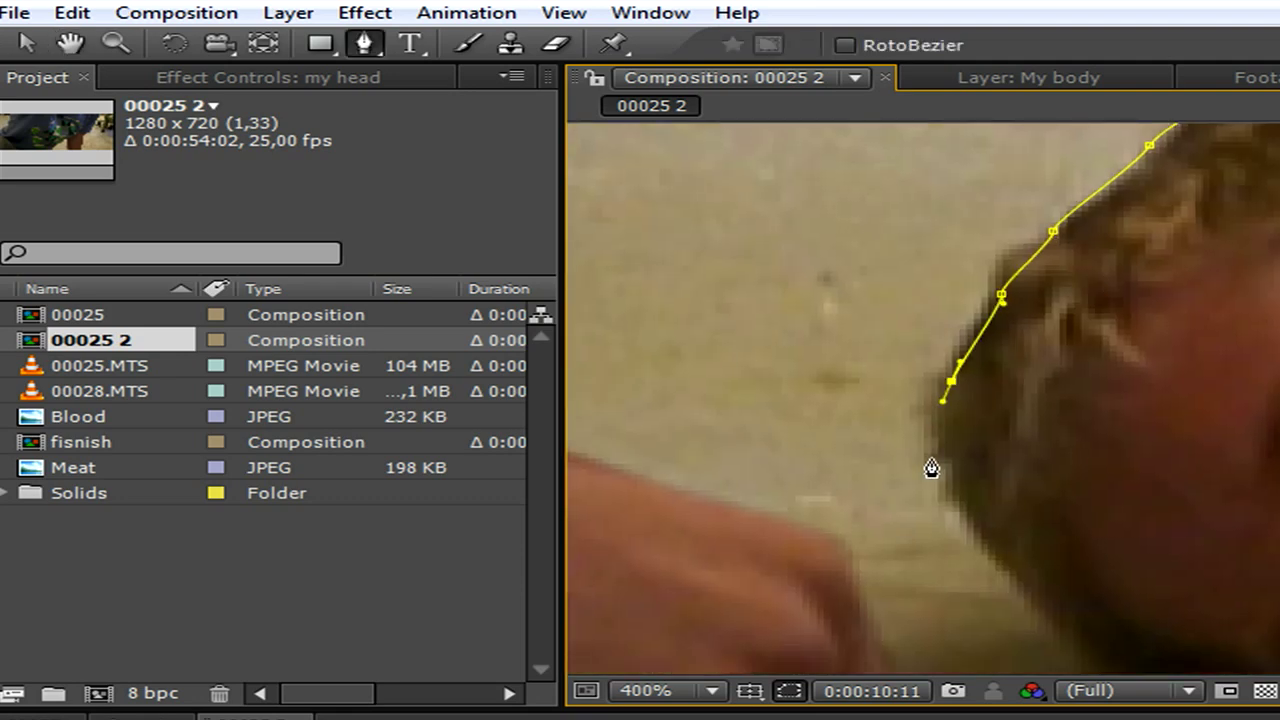
{"action": "key", "text": "h"}
{"action": "left_click_drag", "start_coordinate": [1010, 520], "coordinate": [1190, 335]}
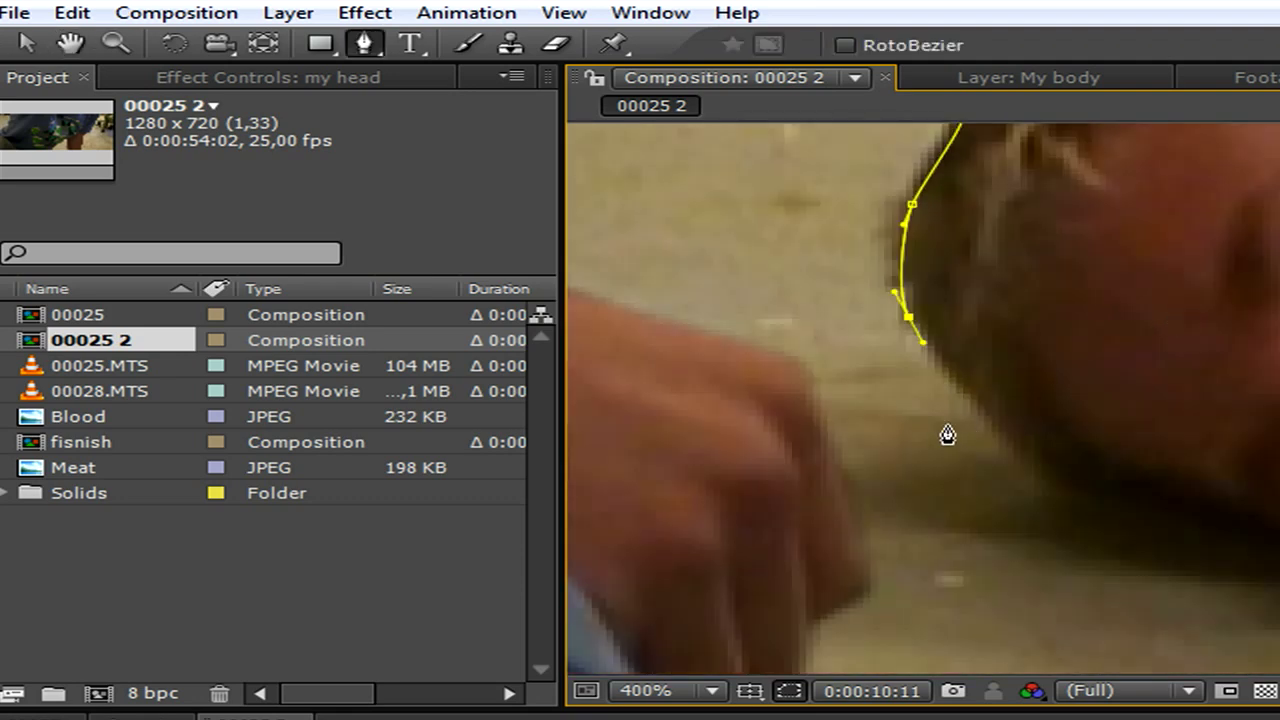
Trace the jawline, chin and neck, undoing one bad point, and close the head mask
{"action": "left_click", "coordinate": [990, 437]}
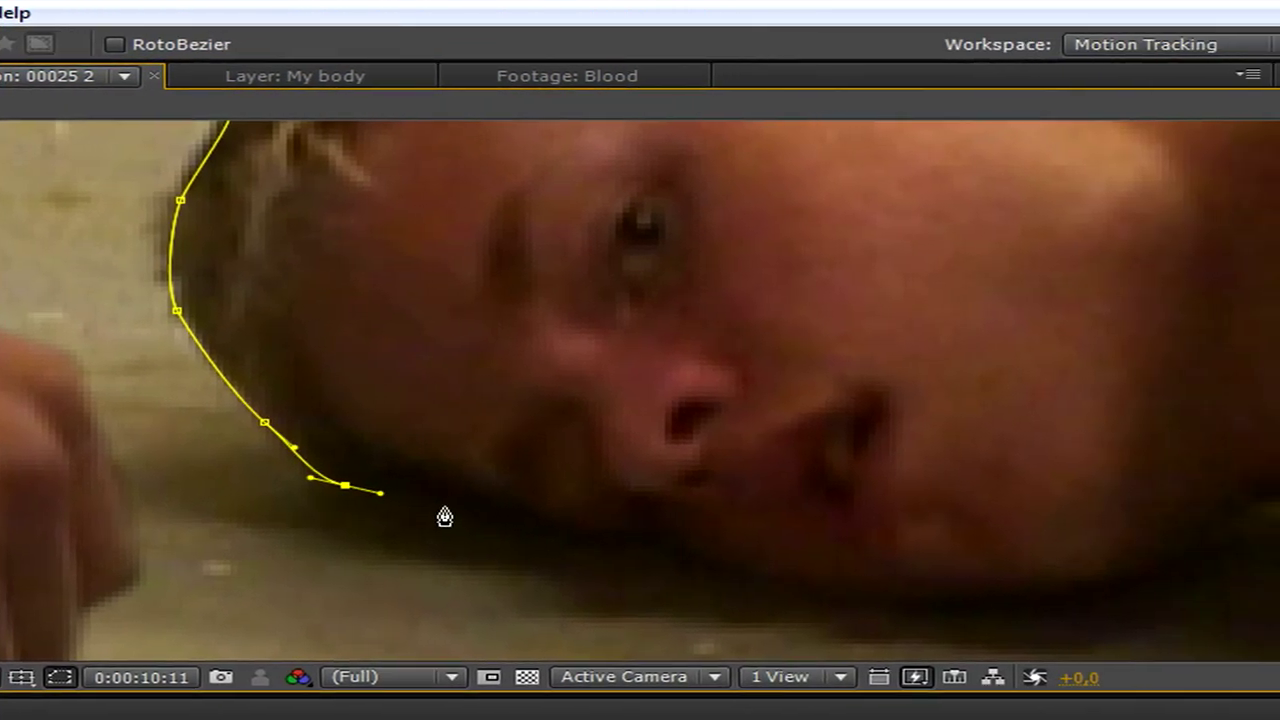
{"action": "left_click_drag", "start_coordinate": [884, 593], "coordinate": [910, 598]}
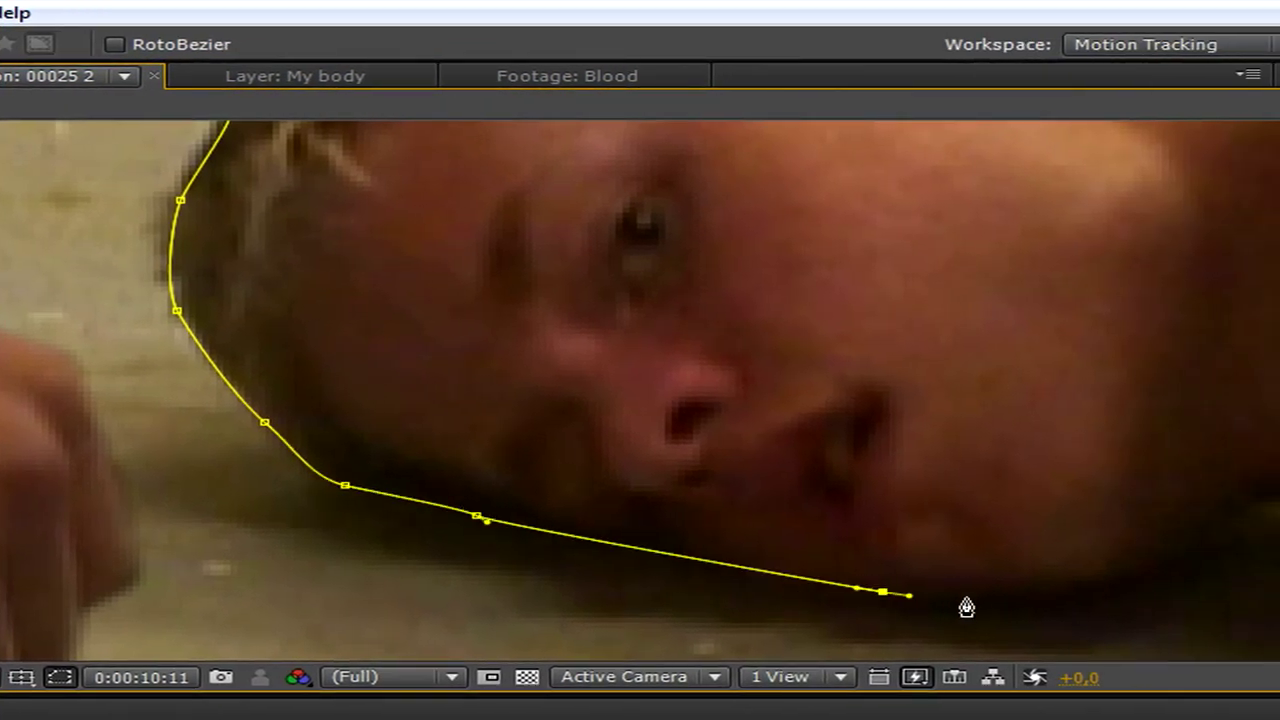
{"action": "key", "text": "ctrl+z"}
{"action": "left_click_drag", "start_coordinate": [773, 590], "coordinate": [830, 603]}
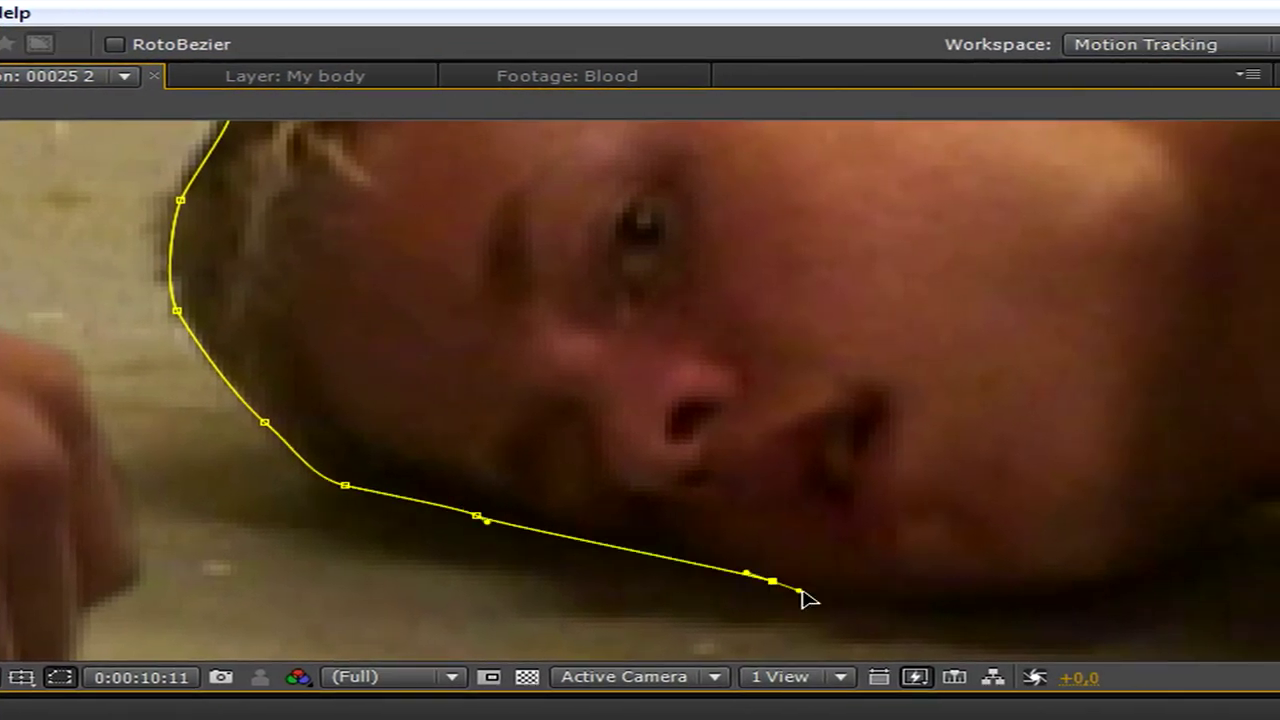
{"action": "mouse_move", "coordinate": [1104, 592]}
{"action": "left_mouse_down"}
{"action": "mouse_move", "coordinate": [1122, 592]}
{"action": "mouse_move", "coordinate": [886, 492]}
{"action": "left_mouse_up"}
{"action": "left_click_drag", "start_coordinate": [977, 548], "coordinate": [995, 545]}
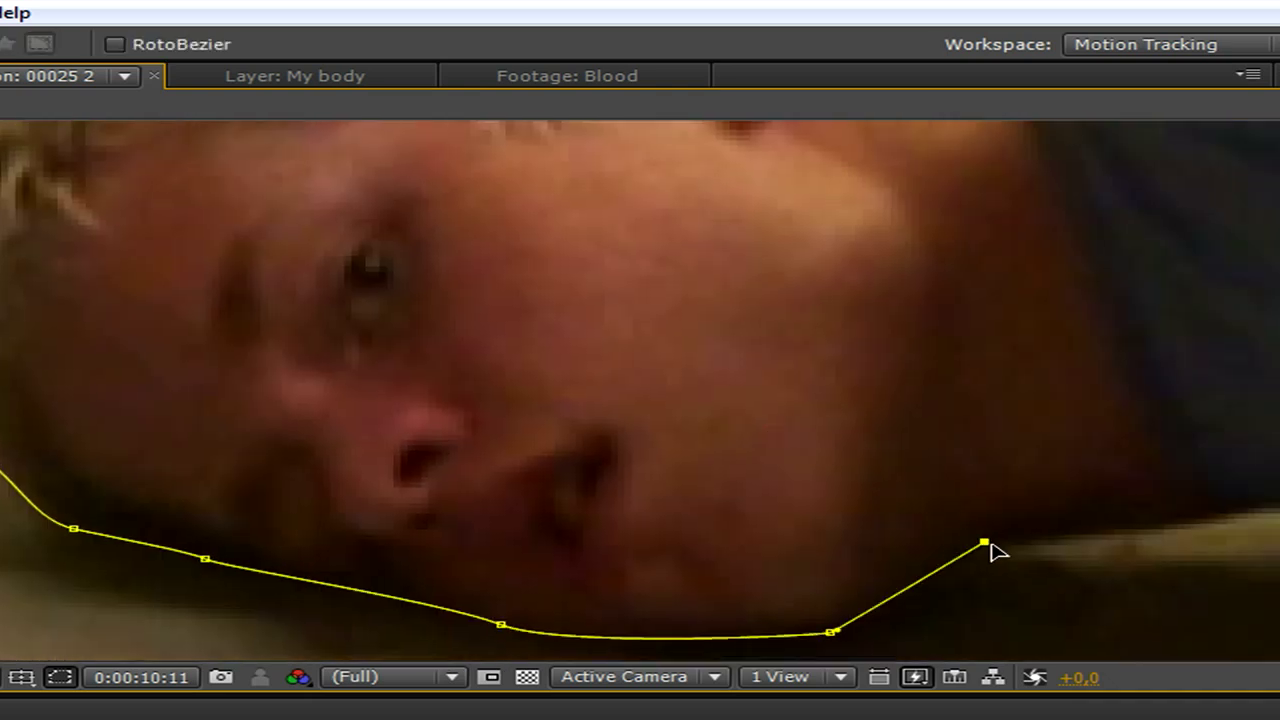
{"action": "scroll", "coordinate": [1120, 395], "scroll_direction": "down", "scroll_amount": 3}
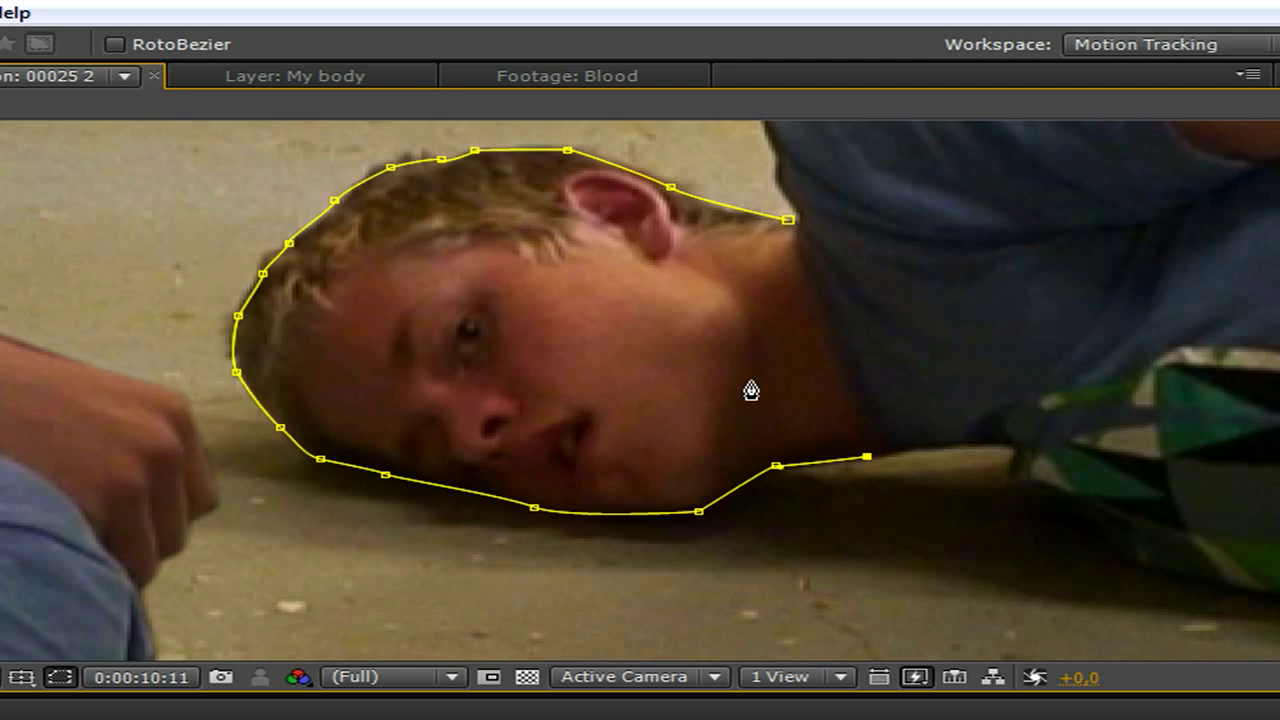
{"action": "left_click_drag", "start_coordinate": [818, 387], "coordinate": [810, 358]}
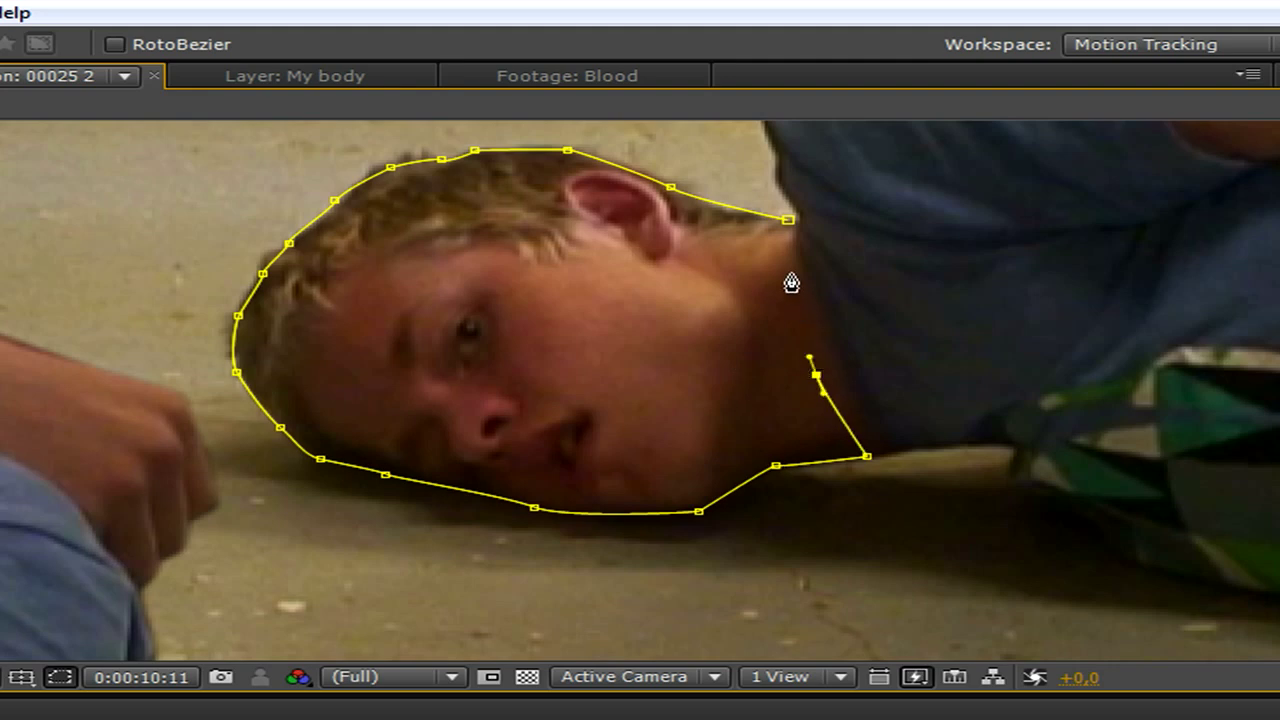
{"action": "left_click", "coordinate": [787, 220]}
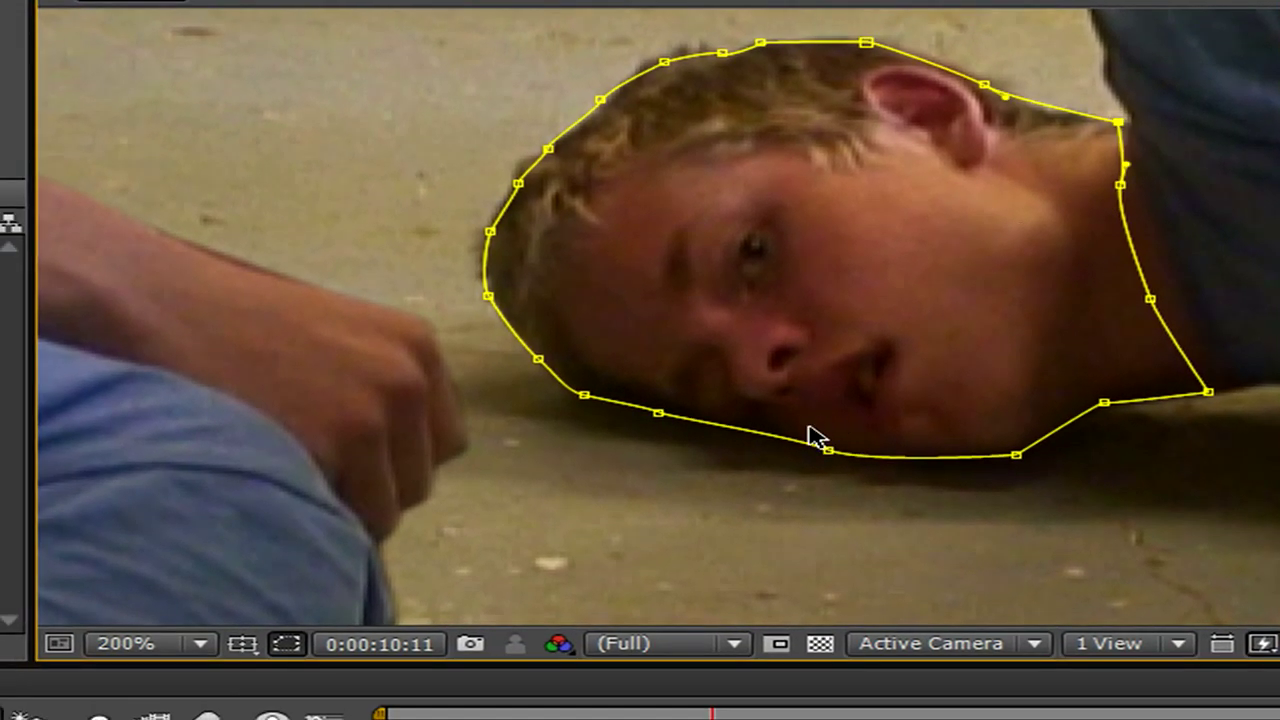
{"action": "scroll", "coordinate": [815, 445], "scroll_direction": "down", "scroll_amount": 1}
{"action": "scroll", "coordinate": [713, 503], "scroll_direction": "down", "scroll_amount": 1}
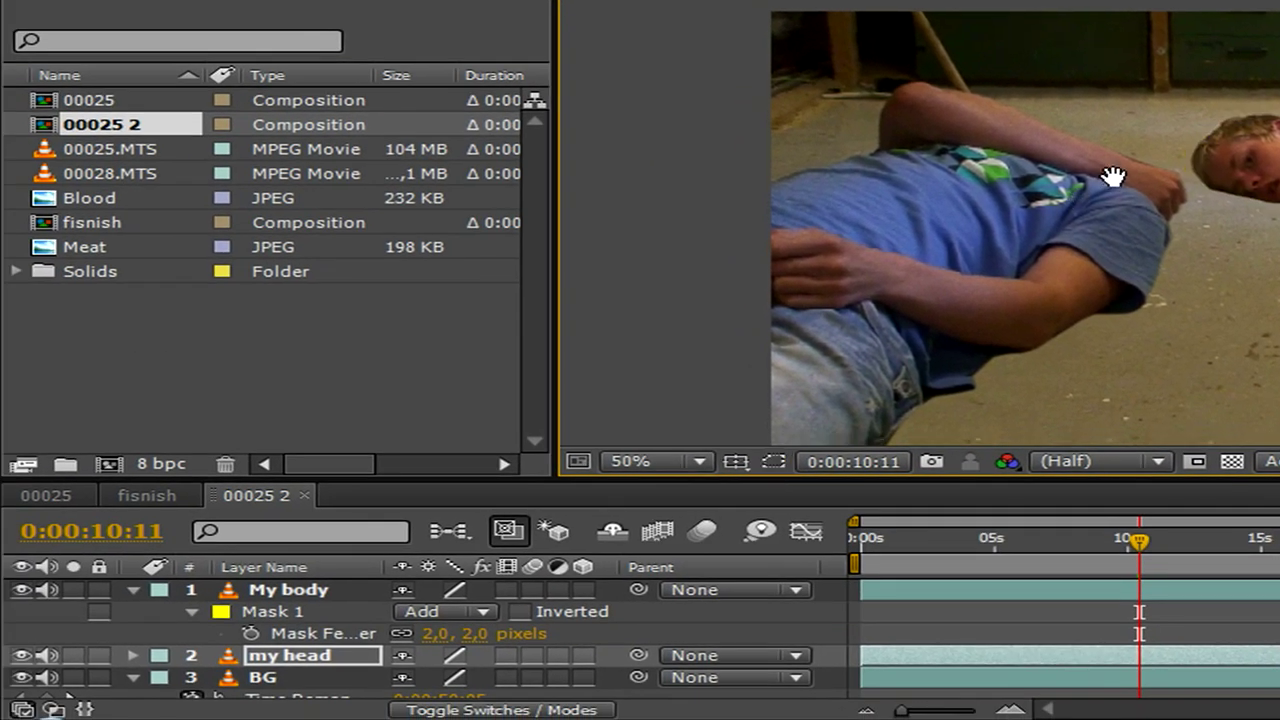
Scrub the my head layer's Mask Feather to 2,0 pixels
{"action": "left_click_drag", "start_coordinate": [1112, 178], "coordinate": [1146, 120]}
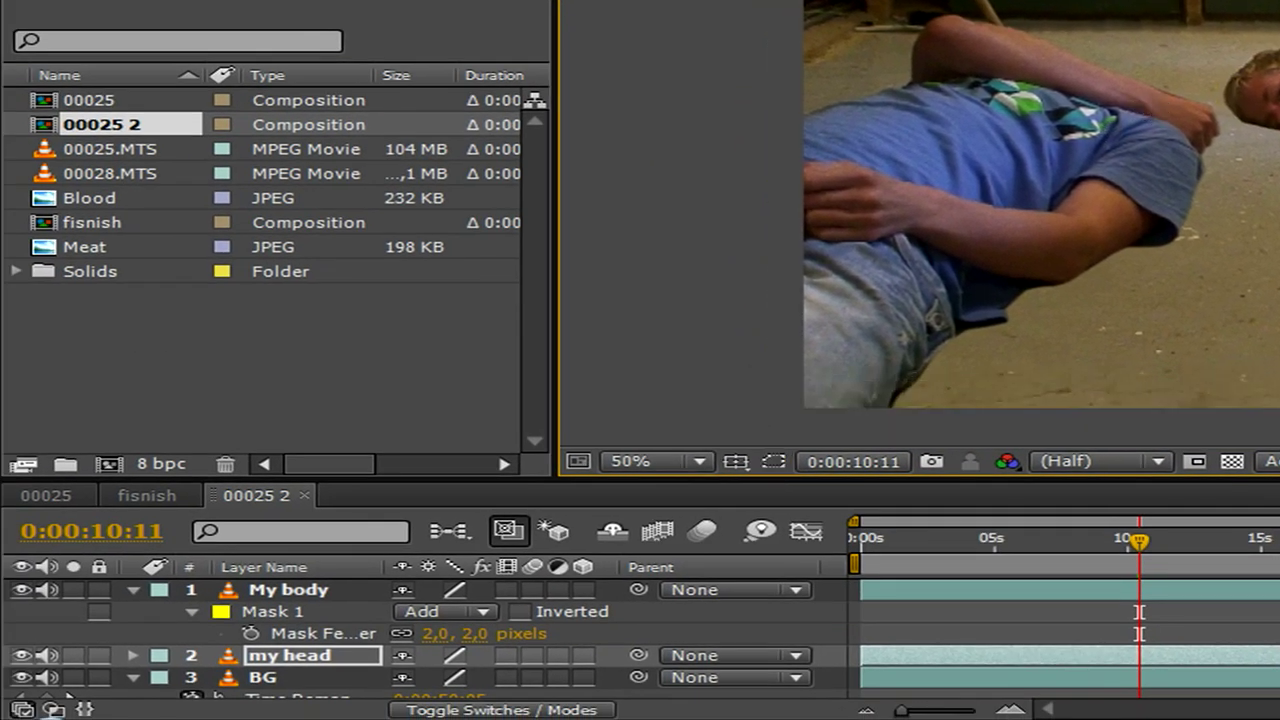
{"action": "left_click", "coordinate": [379, 654]}
{"action": "key", "text": "f"}
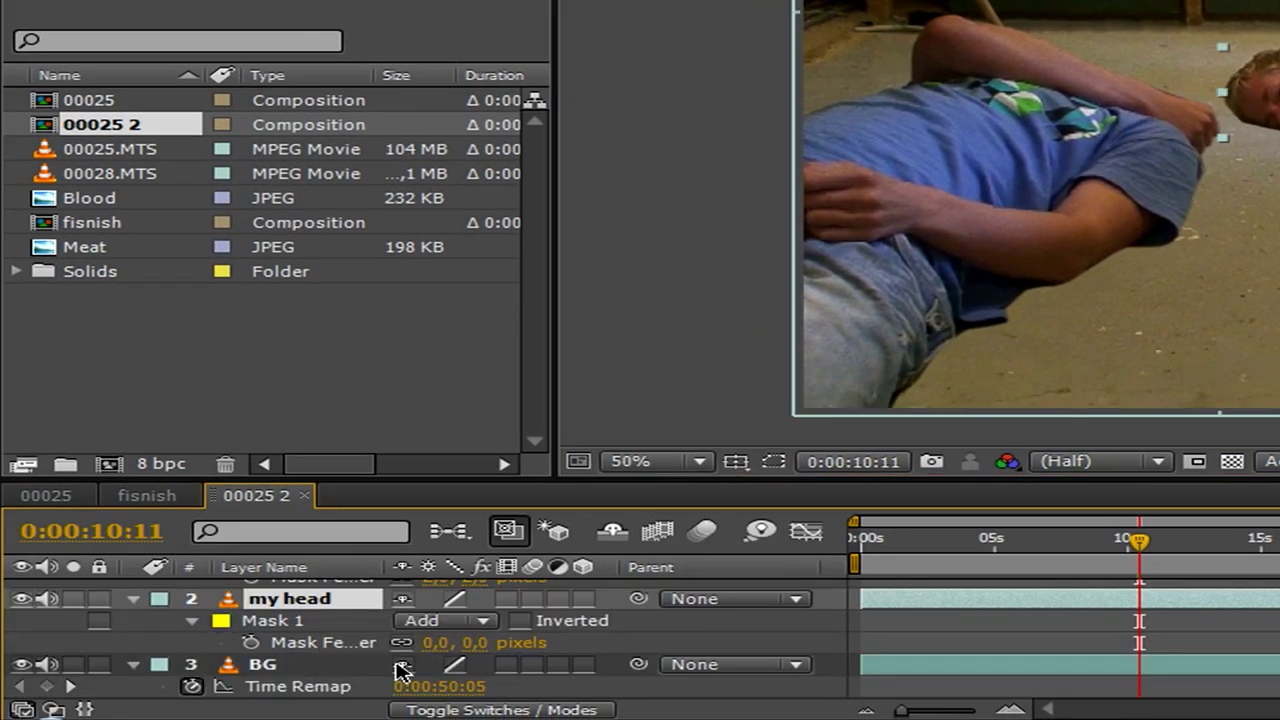
{"action": "left_click_drag", "start_coordinate": [430, 643], "coordinate": [460, 643]}
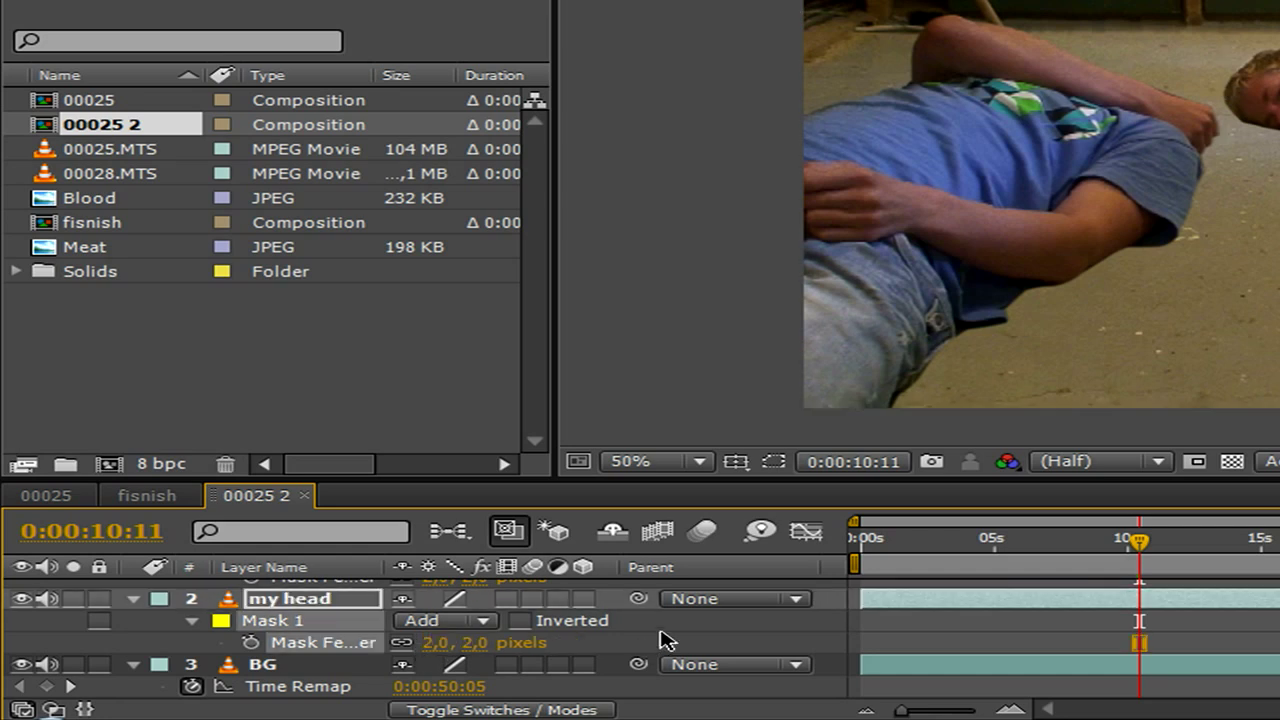
{"action": "key", "text": "Return"}
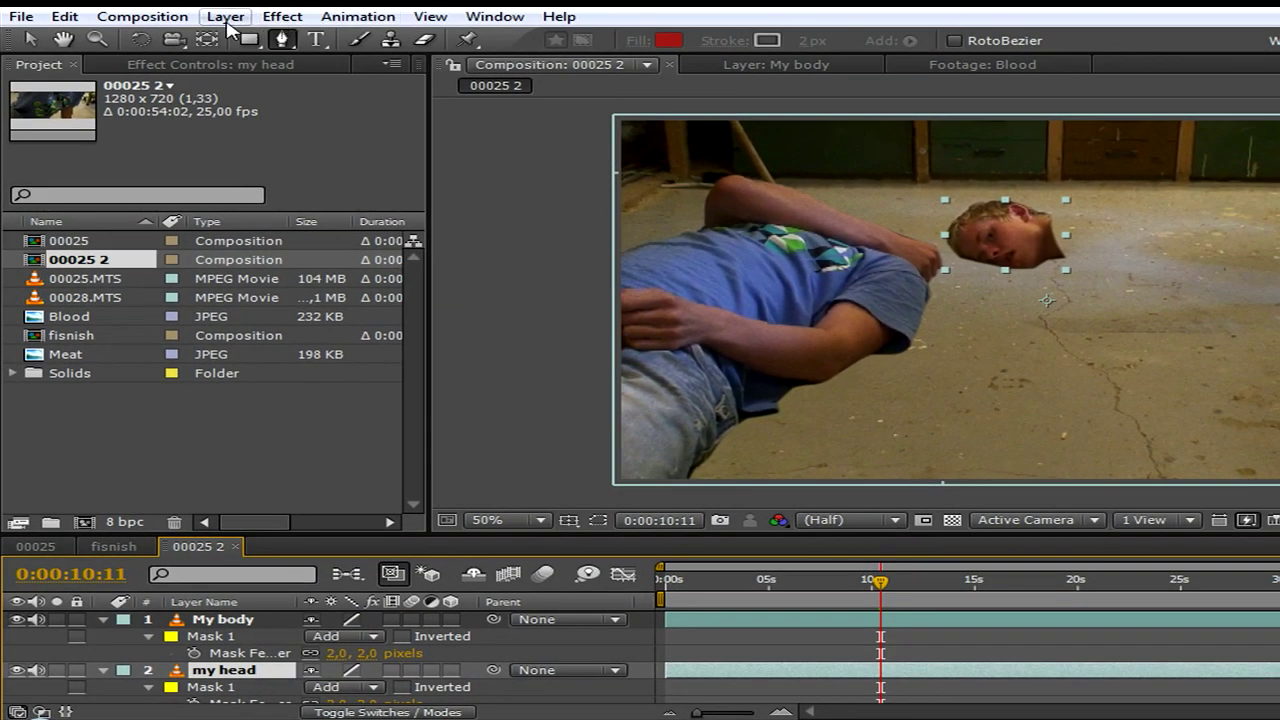
Add a black comp-sized solid from Layer > New > Solid and collapse My body
{"action": "left_click", "coordinate": [225, 16]}
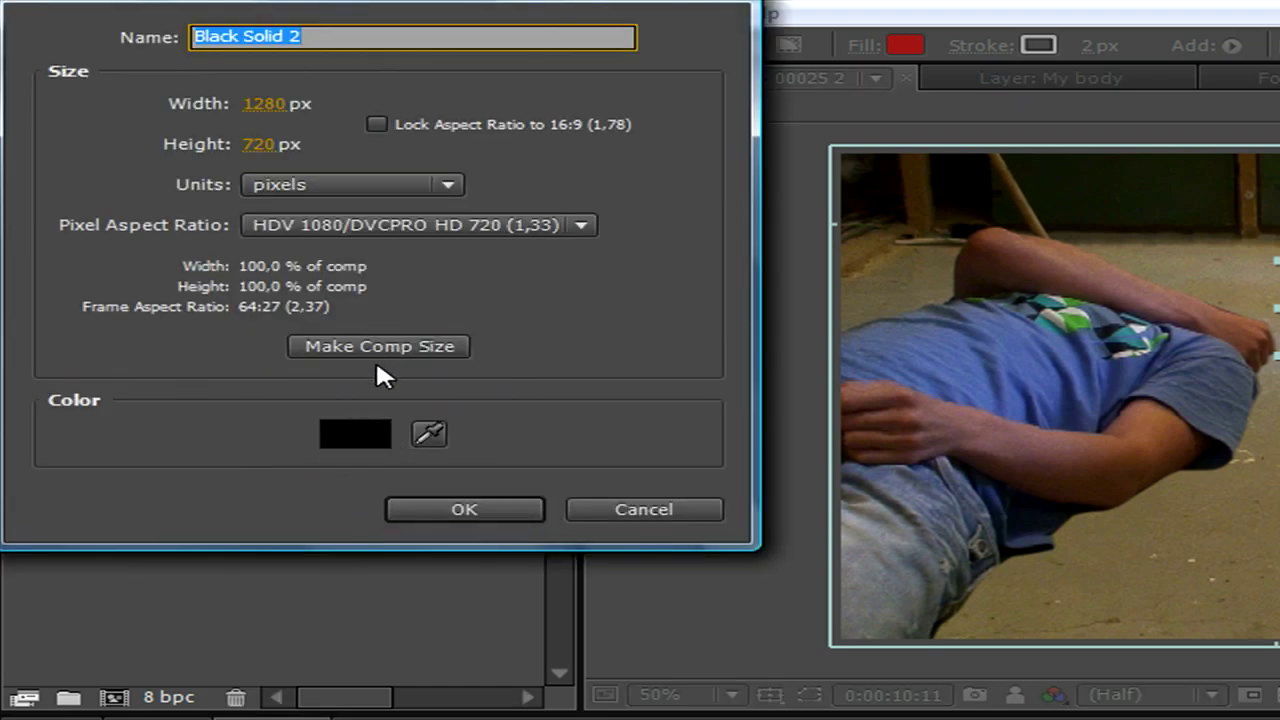
{"action": "left_click", "coordinate": [464, 509]}
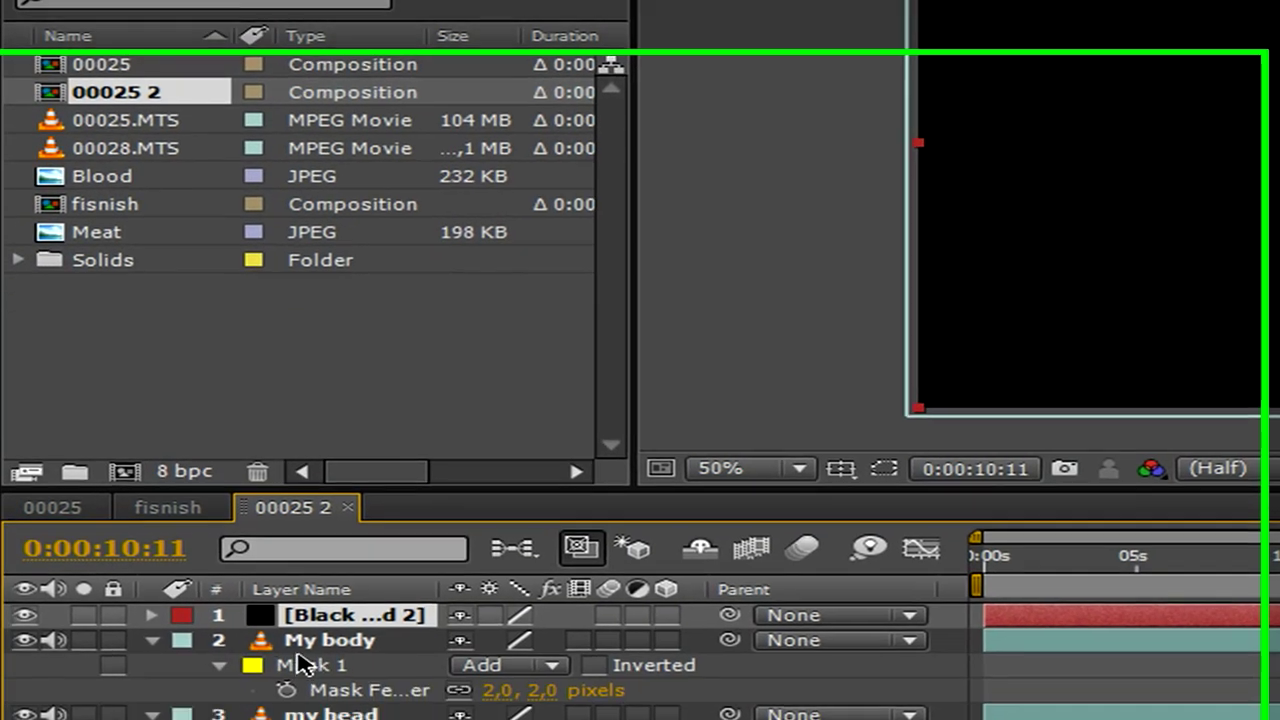
{"action": "scroll", "coordinate": [345, 660], "scroll_direction": "down", "scroll_amount": 3}
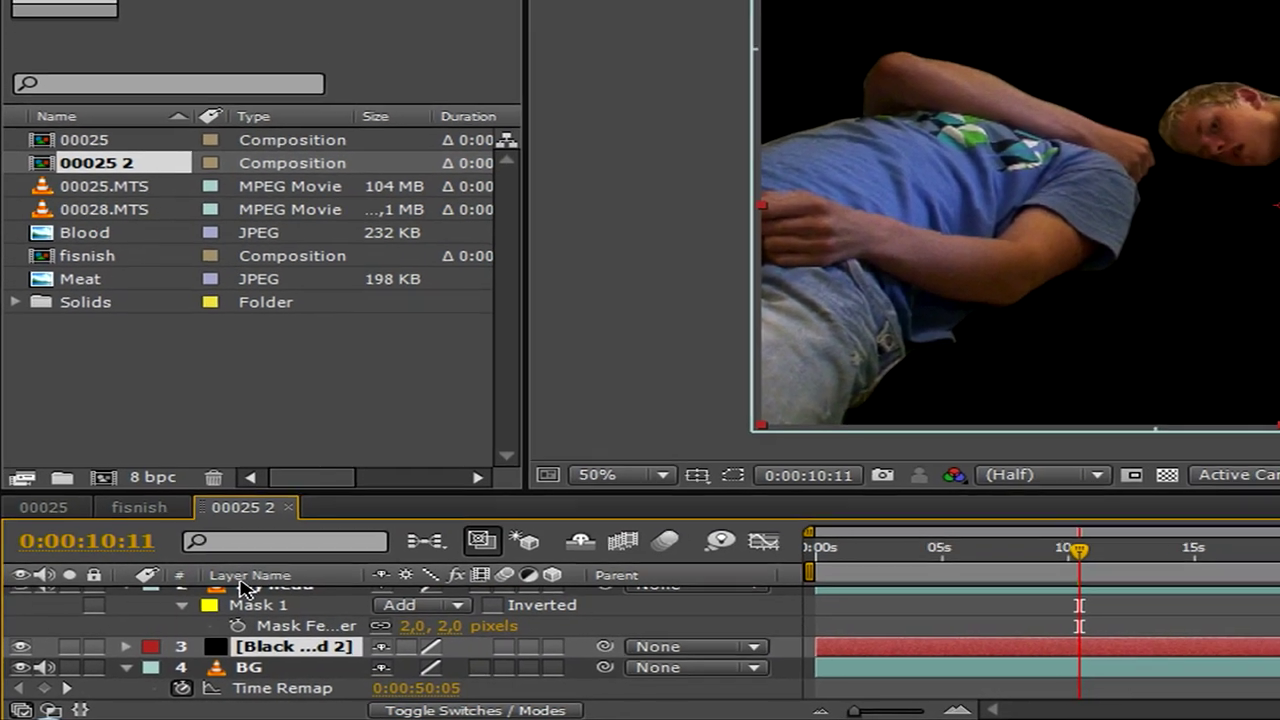
{"action": "scroll", "coordinate": [345, 656], "scroll_direction": "up", "scroll_amount": 3}
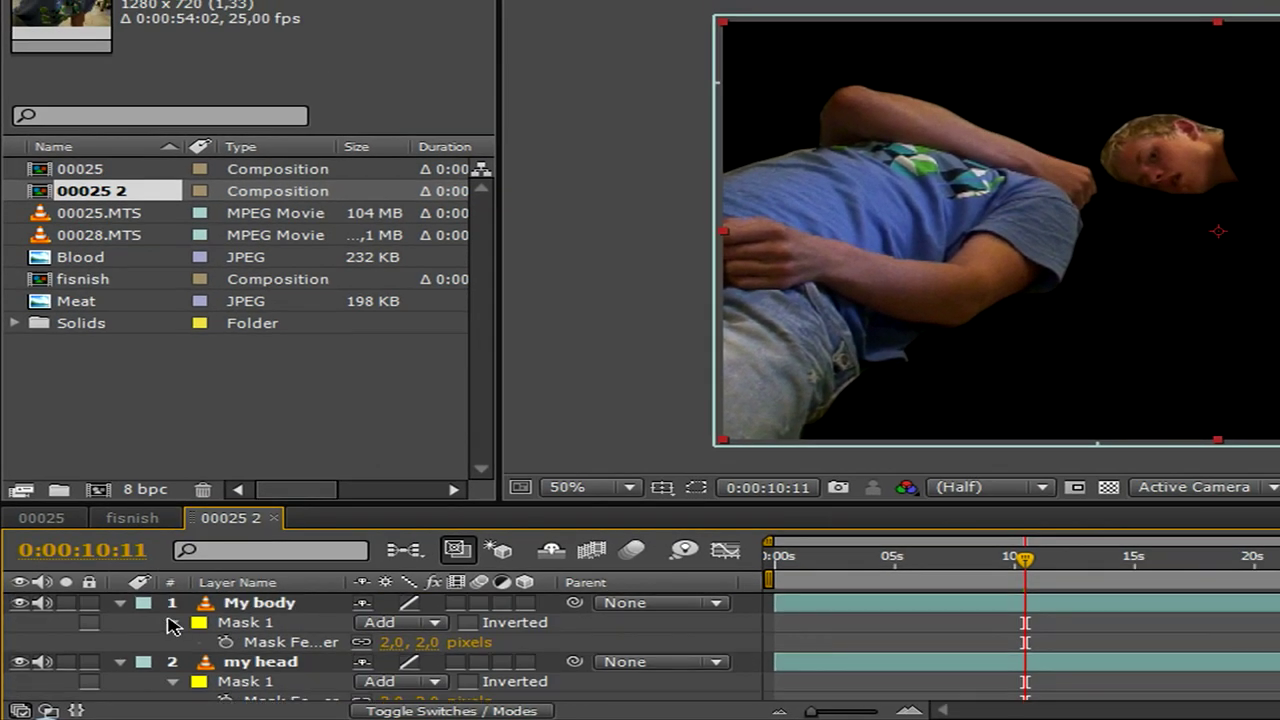
{"action": "left_click", "coordinate": [119, 603]}
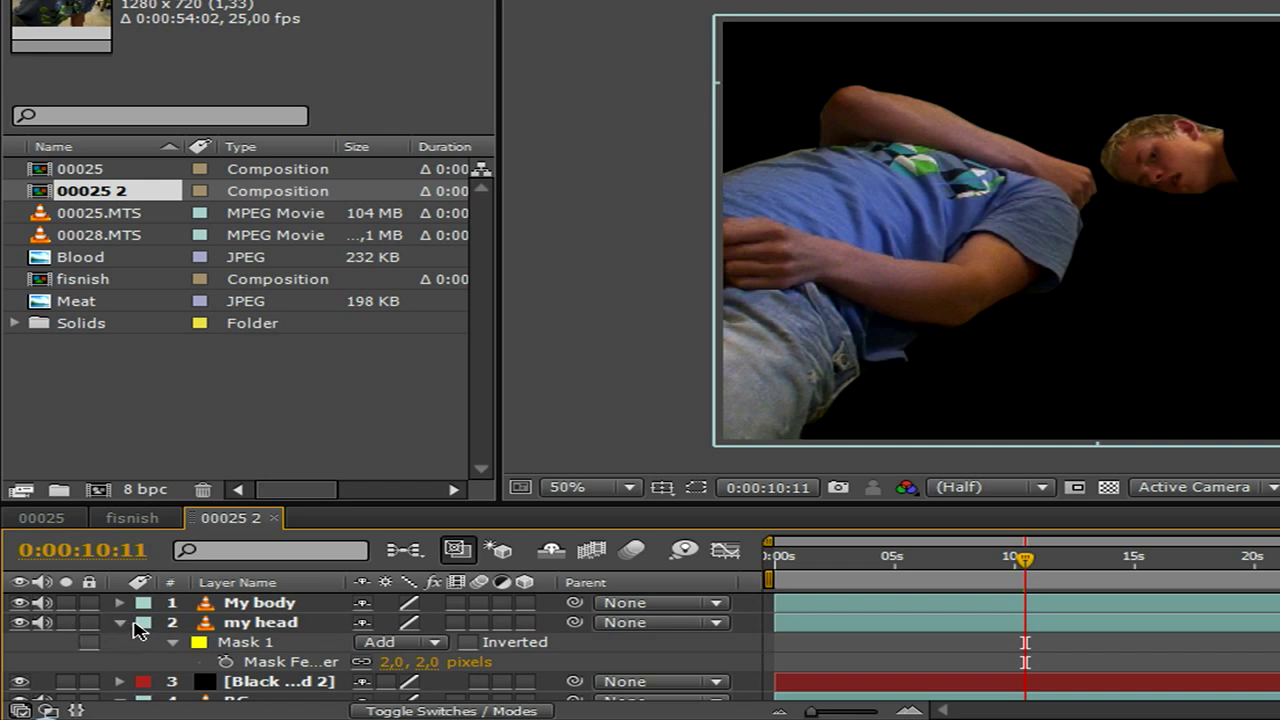
Collapse my head, hide the black solid, undo a stray mask, and select the solid
{"action": "left_click", "coordinate": [140, 628]}
{"action": "left_click", "coordinate": [120, 624]}
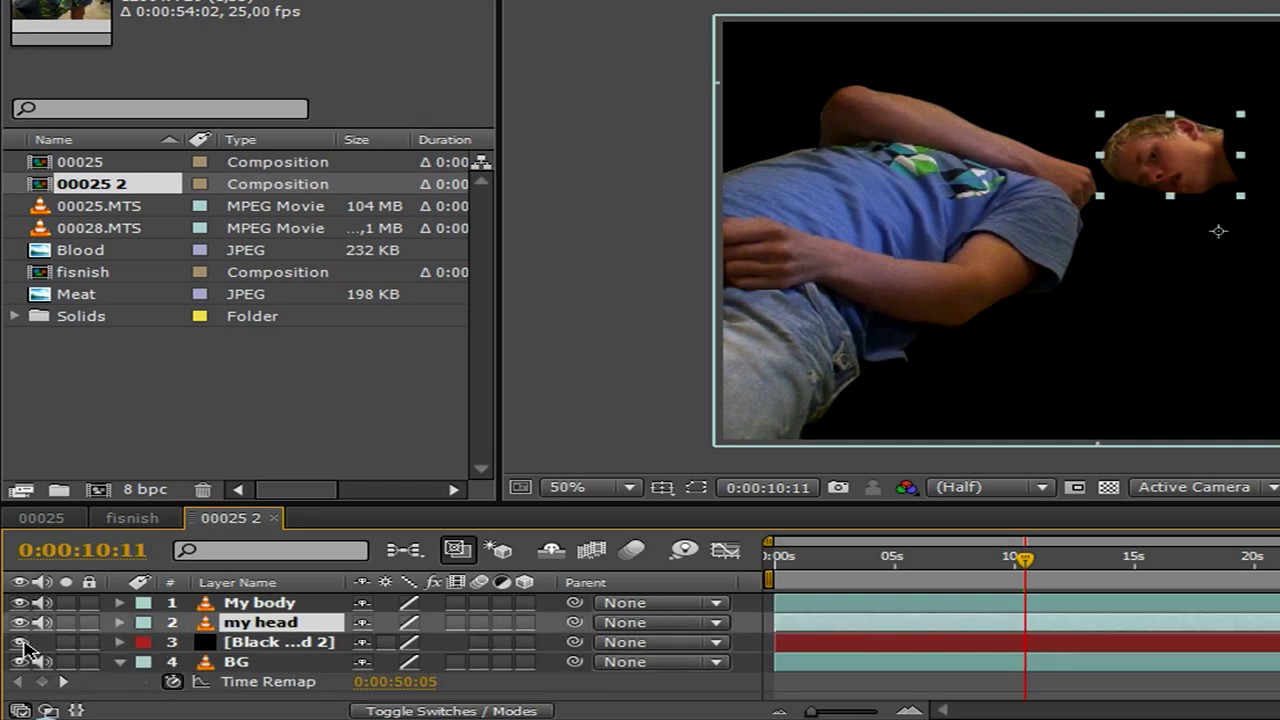
{"action": "left_click", "coordinate": [20, 642]}
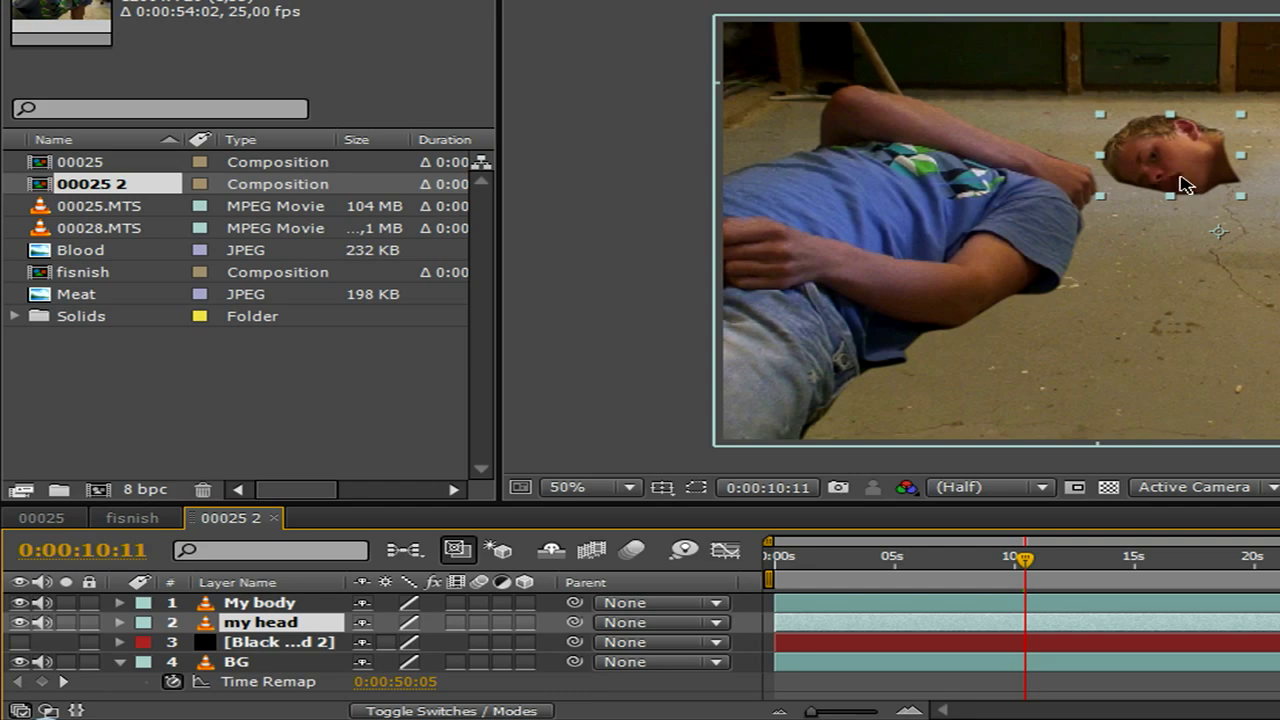
{"action": "scroll", "coordinate": [1185, 183], "scroll_direction": "up", "scroll_amount": 1}
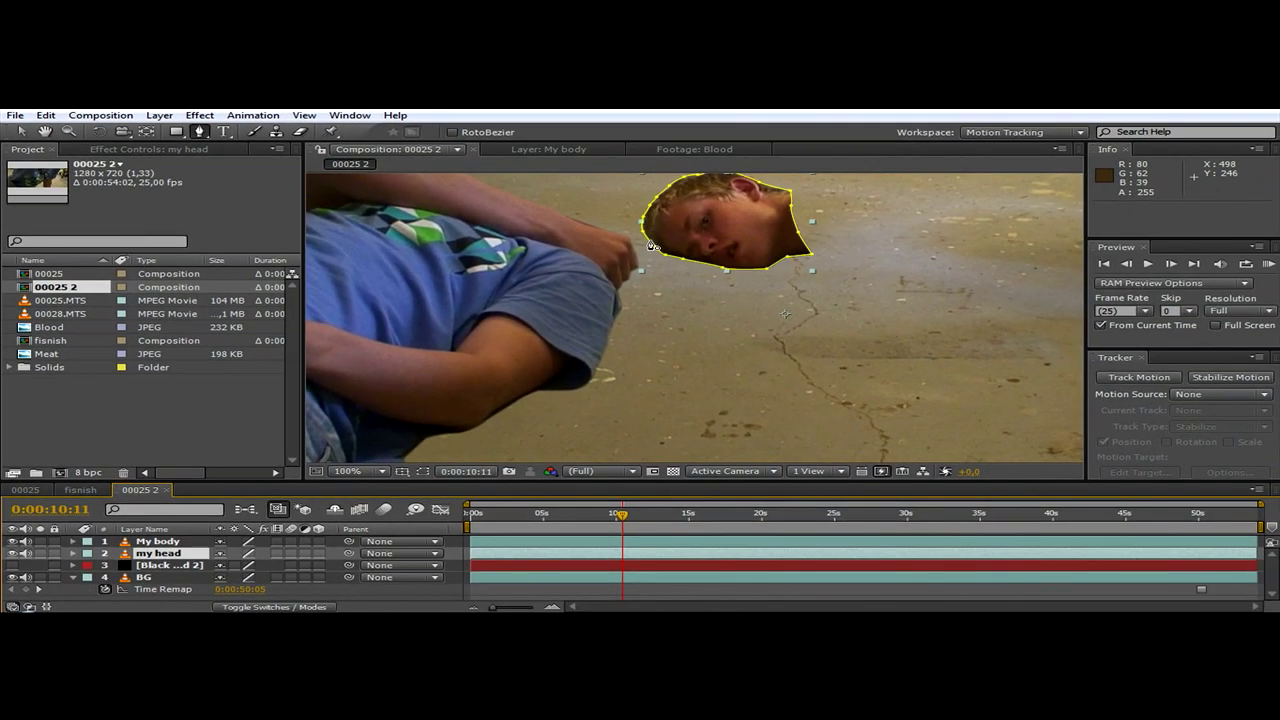
{"action": "left_click", "coordinate": [651, 246]}
{"action": "key", "text": "ctrl+z"}
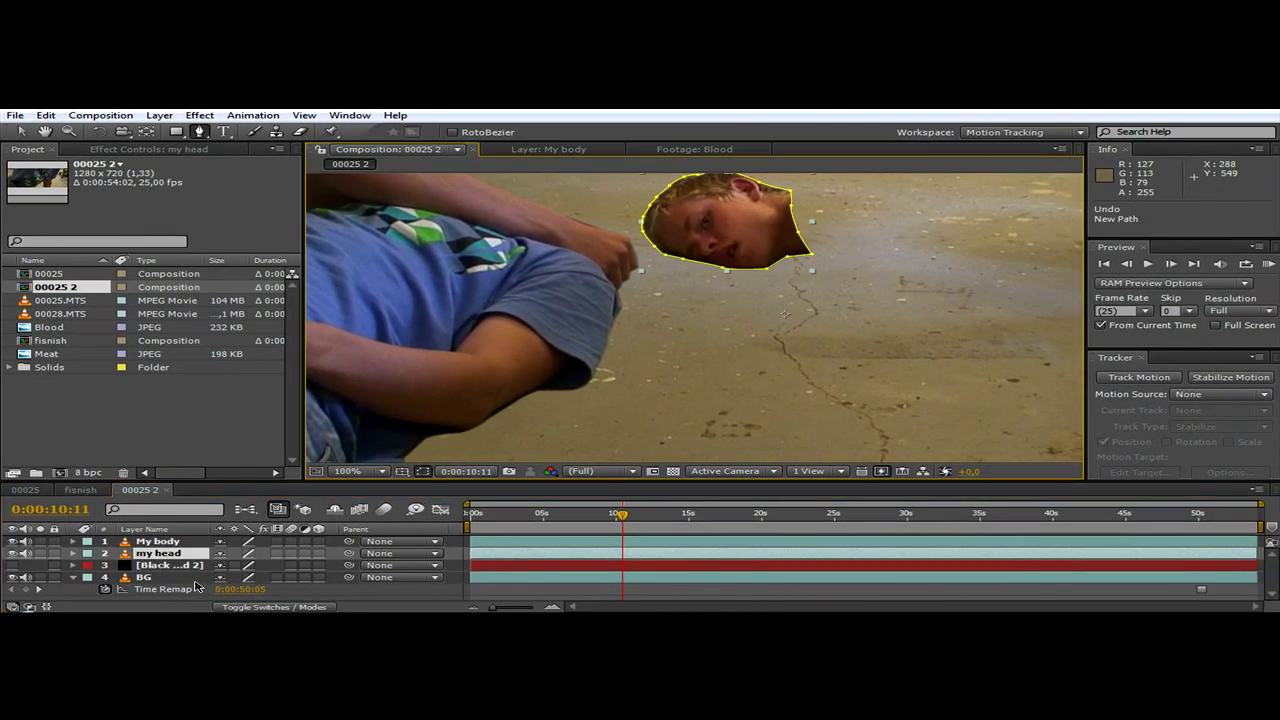
{"action": "left_click", "coordinate": [197, 566]}
Draw a closed shadow mask beneath the head and chin on the black solid
{"action": "left_click", "coordinate": [640, 240]}
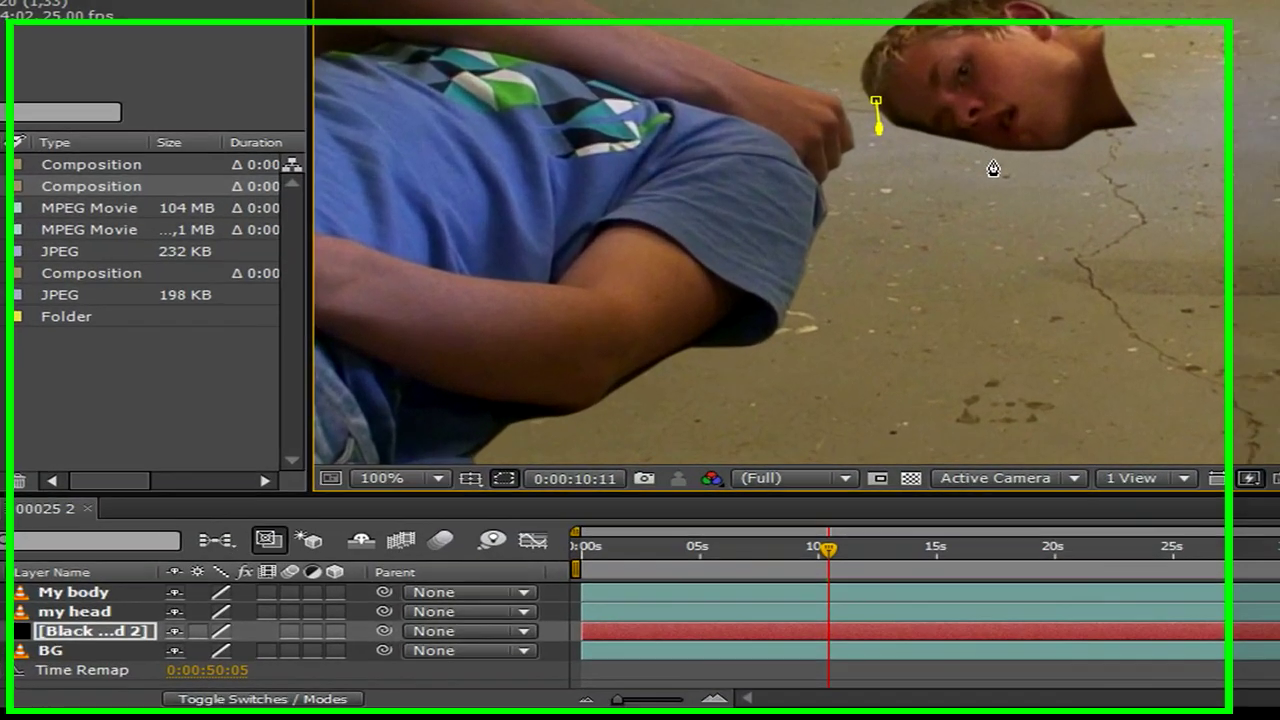
{"action": "left_click", "coordinate": [993, 168]}
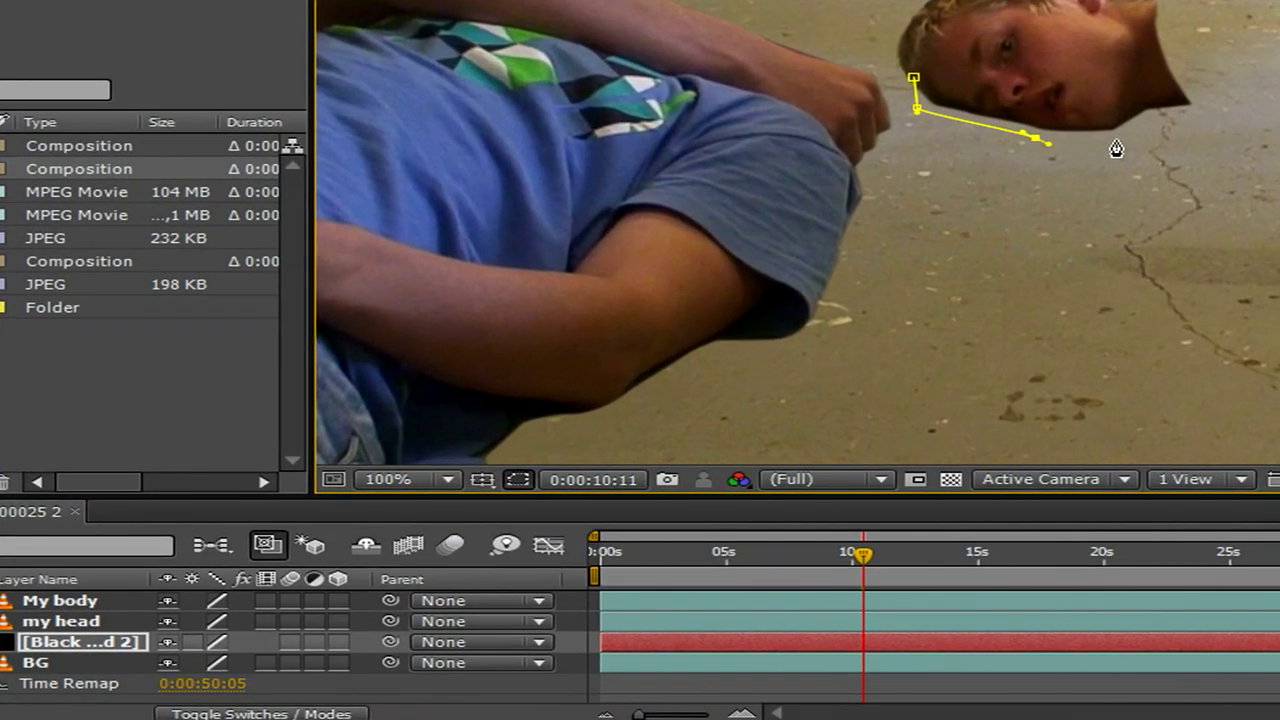
{"action": "left_click_drag", "start_coordinate": [1080, 160], "coordinate": [1130, 125]}
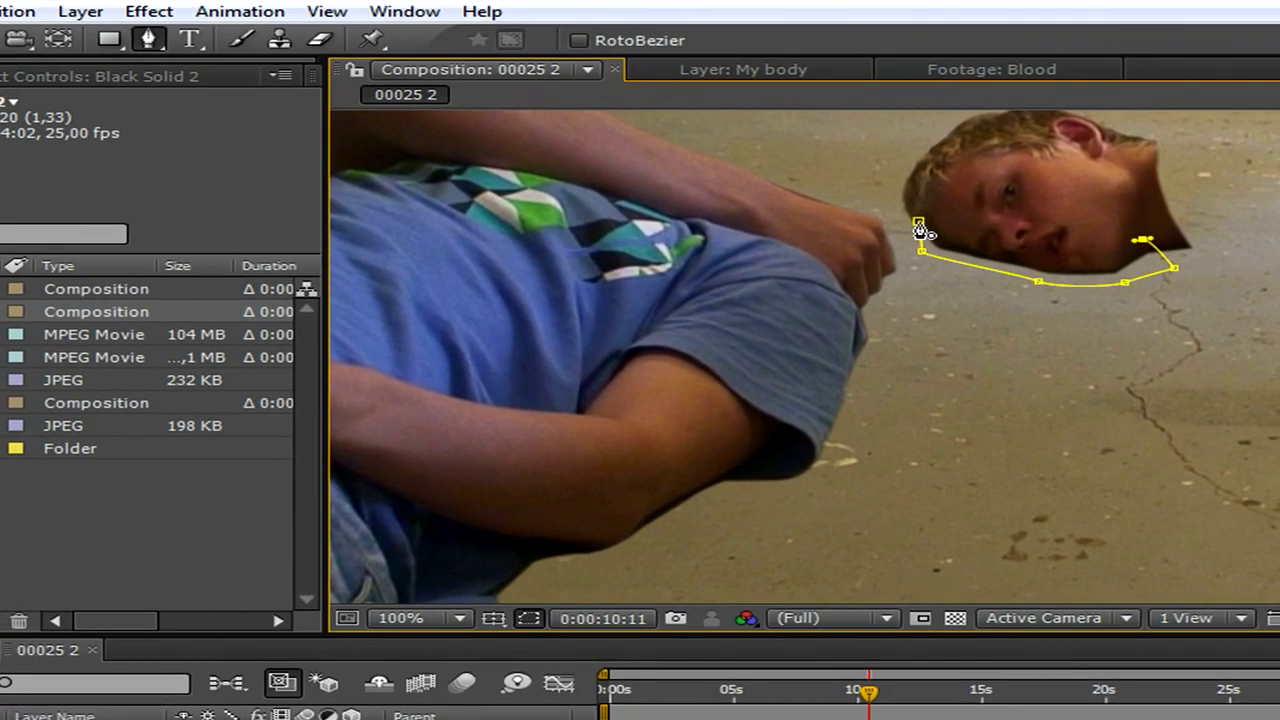
{"action": "left_click", "coordinate": [918, 225]}
Start a second shadow mask at the hands, tracing down the body edge under the arm
{"action": "left_click", "coordinate": [880, 240]}
{"action": "left_click", "coordinate": [900, 290]}
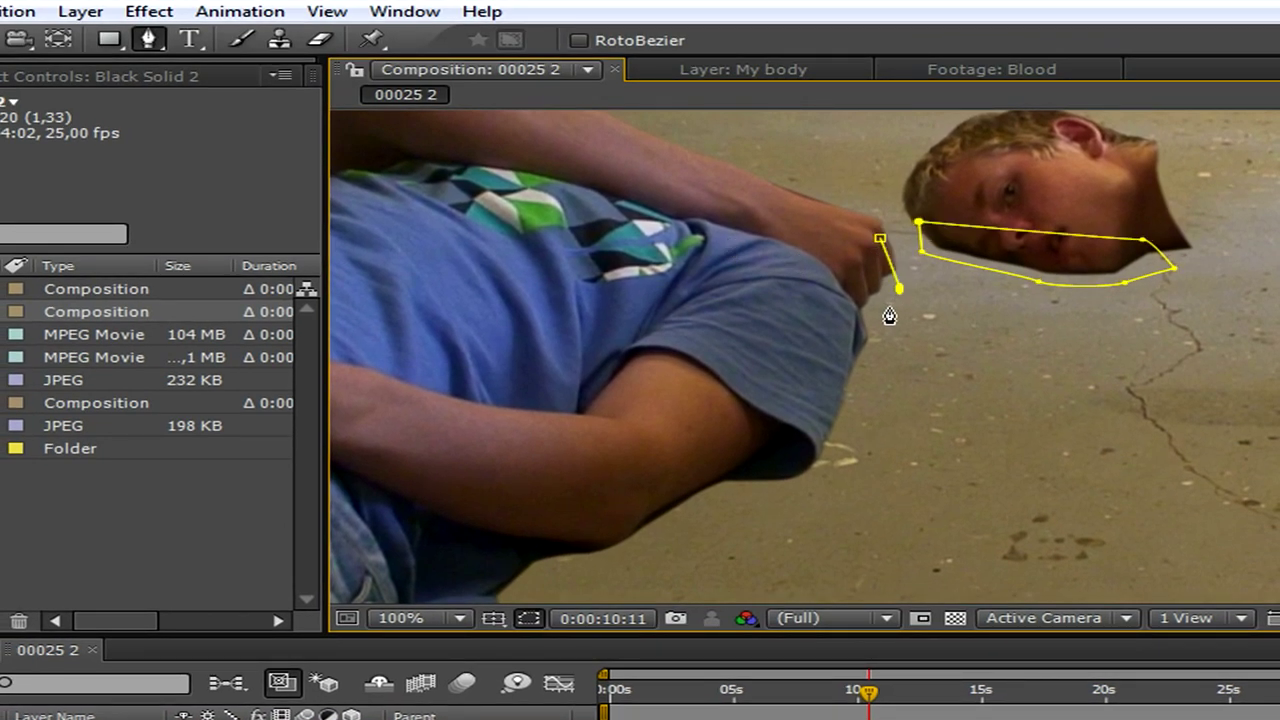
{"action": "left_click", "coordinate": [888, 346]}
{"action": "left_click", "coordinate": [862, 395]}
{"action": "left_click", "coordinate": [845, 465]}
{"action": "left_click", "coordinate": [835, 488]}
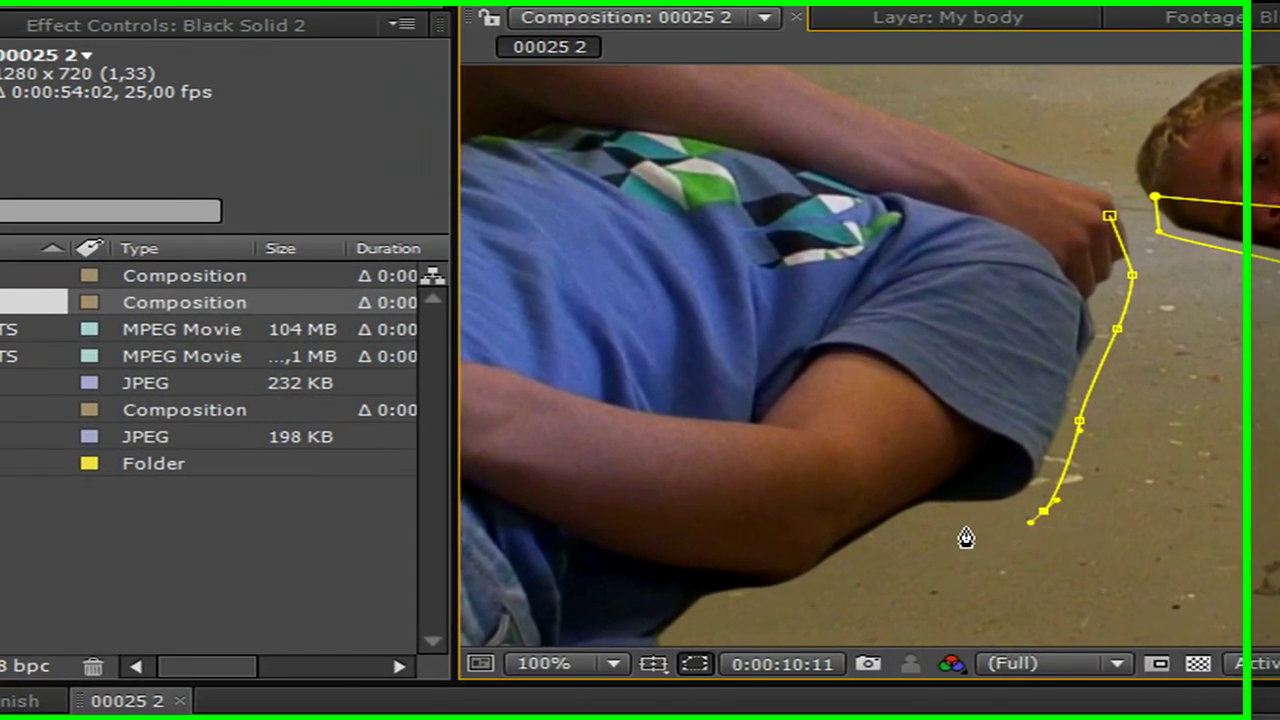
{"action": "left_click", "coordinate": [965, 538]}
{"action": "left_click", "coordinate": [862, 592]}
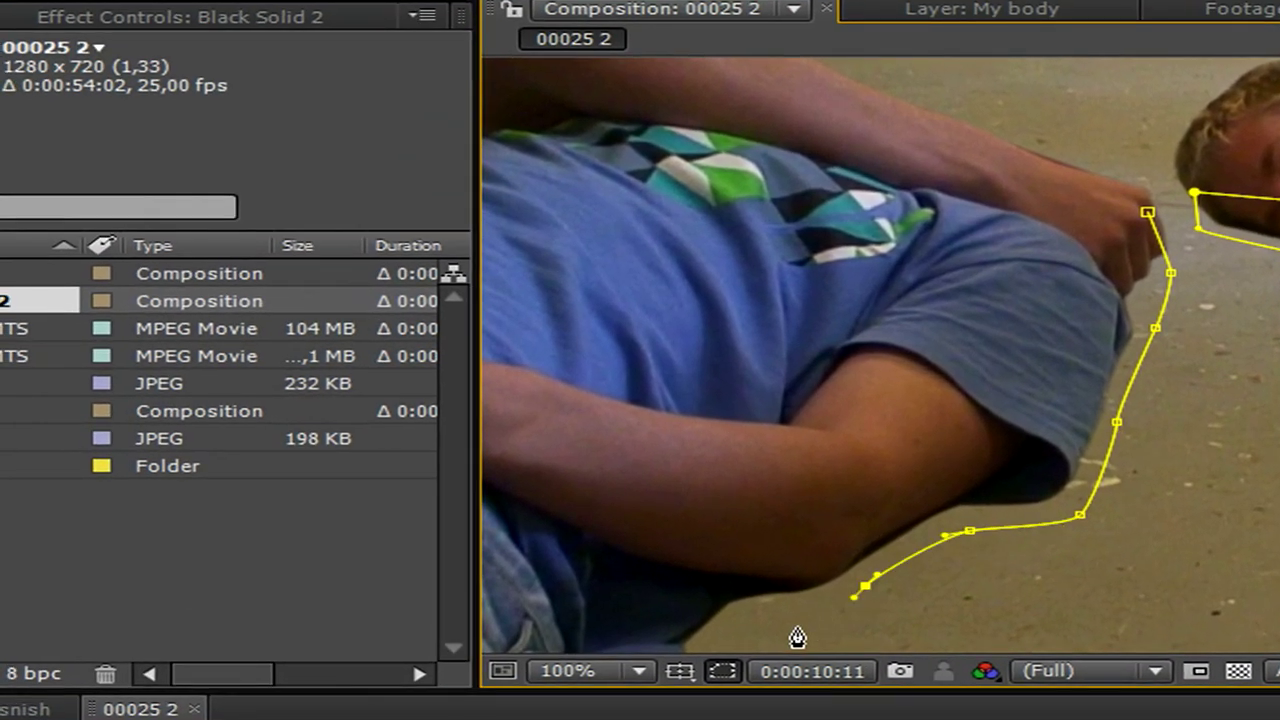
{"action": "left_click", "coordinate": [765, 625]}
{"action": "key", "text": "h"}
{"action": "left_click_drag", "start_coordinate": [918, 358], "coordinate": [1000, 150]}
{"action": "key", "text": "g"}
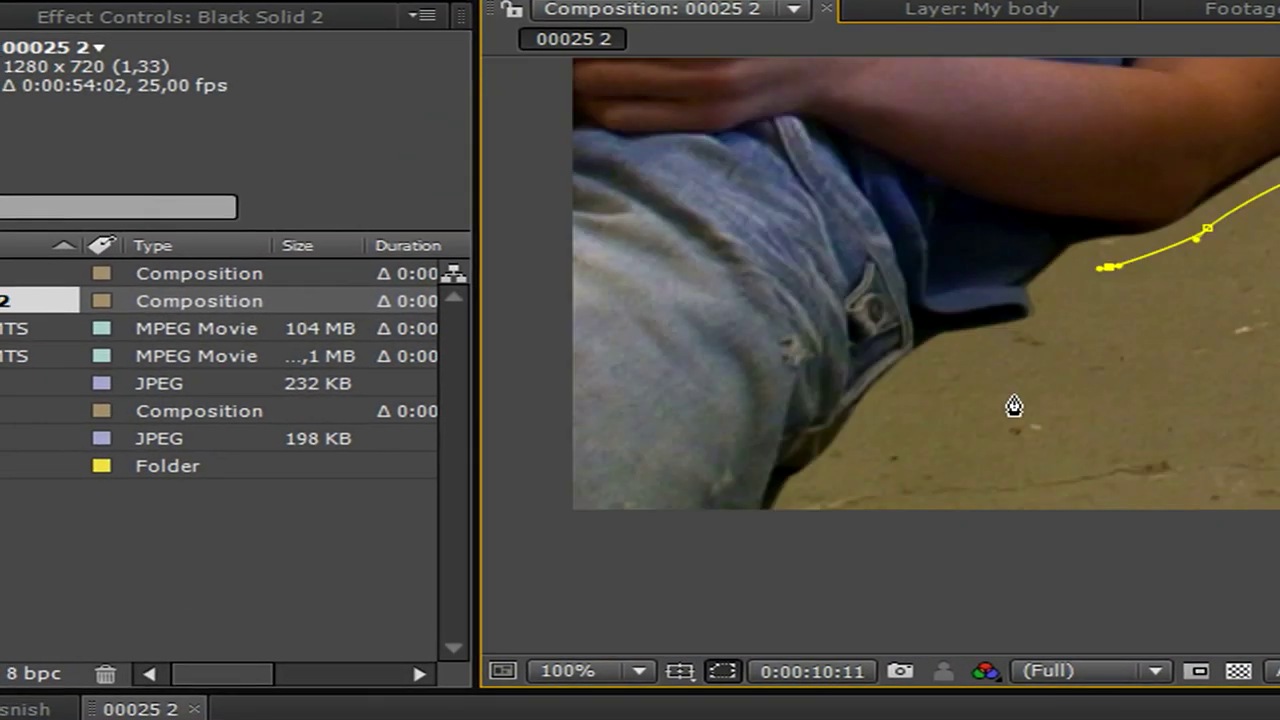
Trace the shadow mask along the jeans and lower body, close it, and show the solid
{"action": "left_click", "coordinate": [1055, 312]}
{"action": "left_click", "coordinate": [1036, 340]}
{"action": "left_click", "coordinate": [875, 445]}
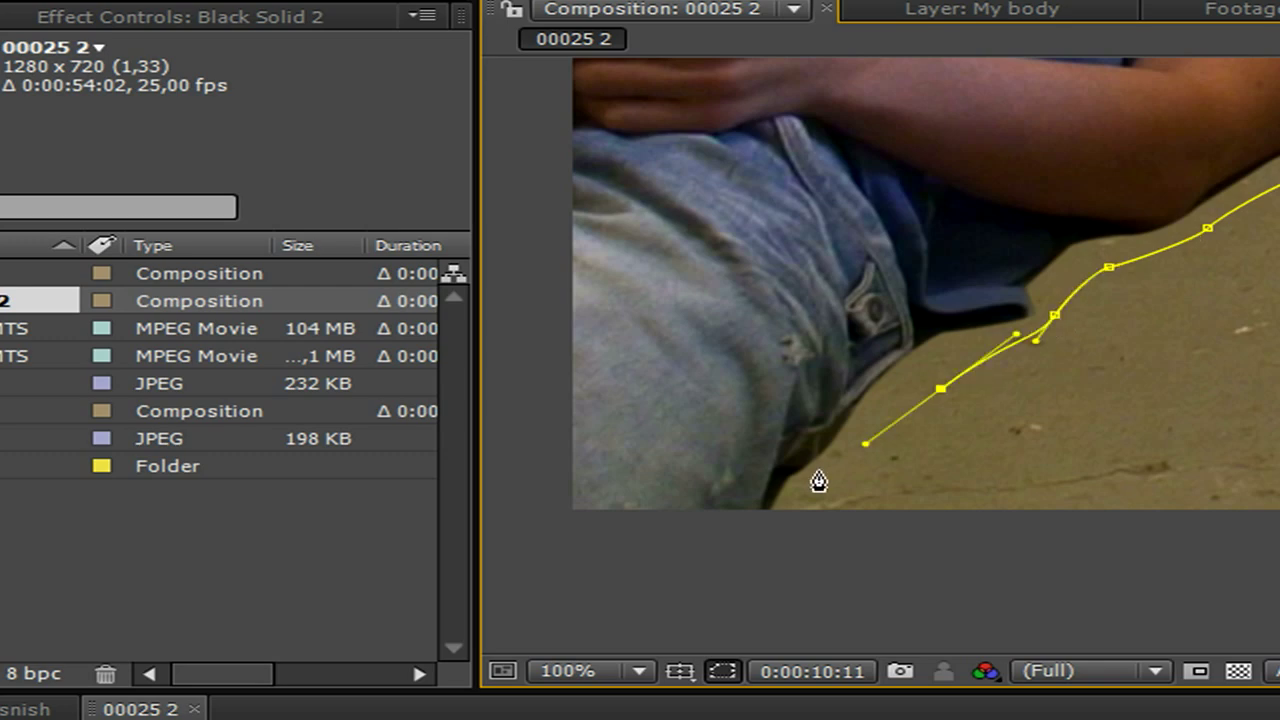
{"action": "left_click", "coordinate": [815, 482]}
{"action": "left_click", "coordinate": [800, 525]}
{"action": "scroll", "coordinate": [800, 525], "scroll_direction": "down", "scroll_amount": 1}
{"action": "left_click", "coordinate": [725, 449]}
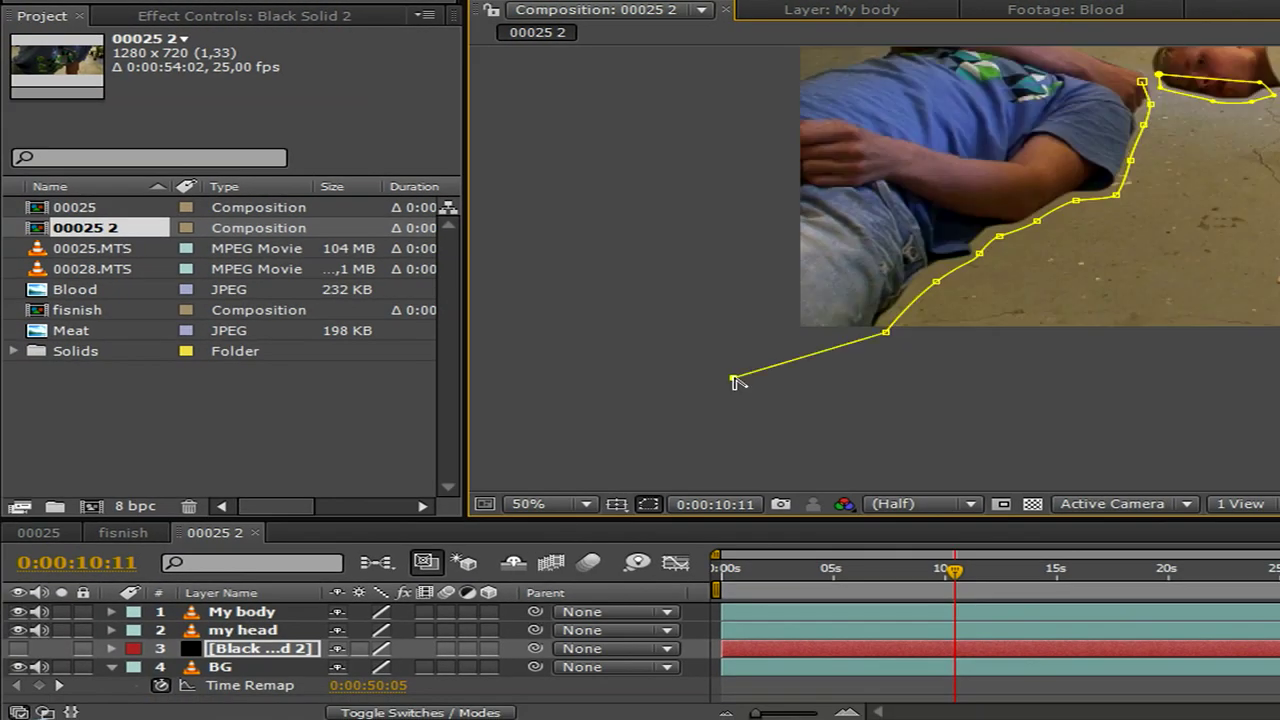
{"action": "left_click", "coordinate": [1002, 143]}
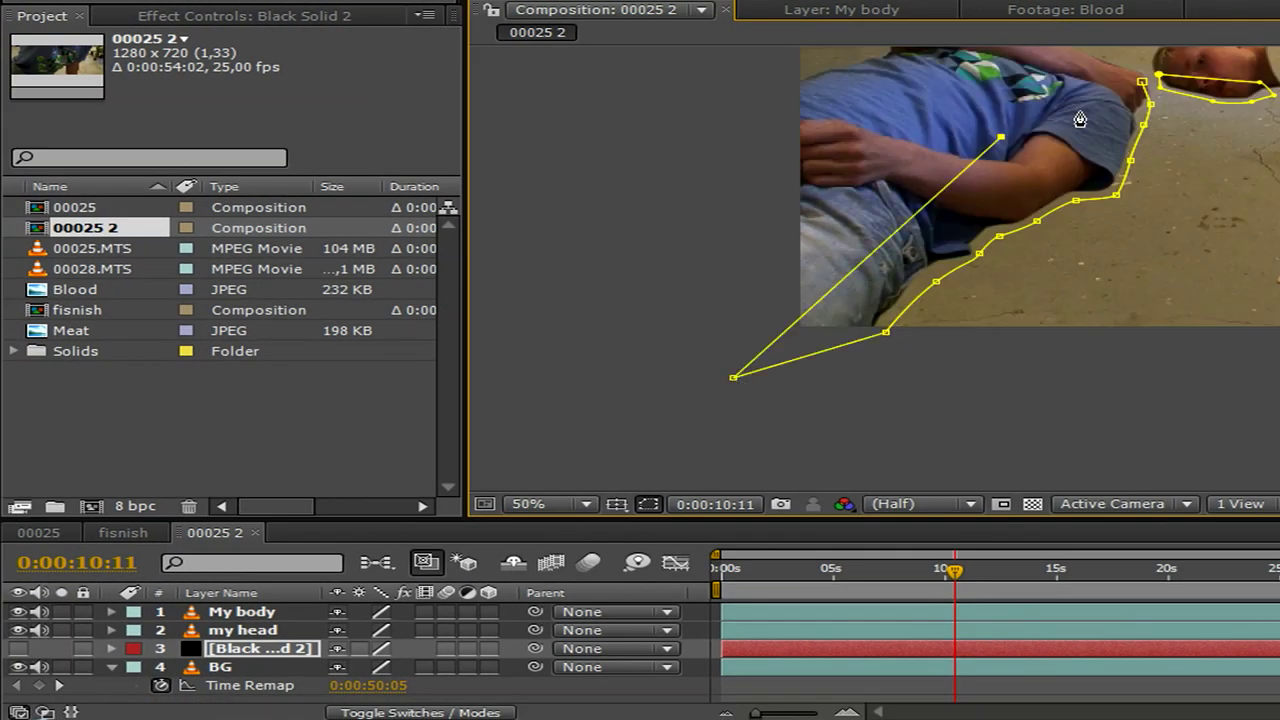
{"action": "left_click", "coordinate": [1141, 84]}
{"action": "left_click_drag", "start_coordinate": [1120, 110], "coordinate": [1022, 218]}
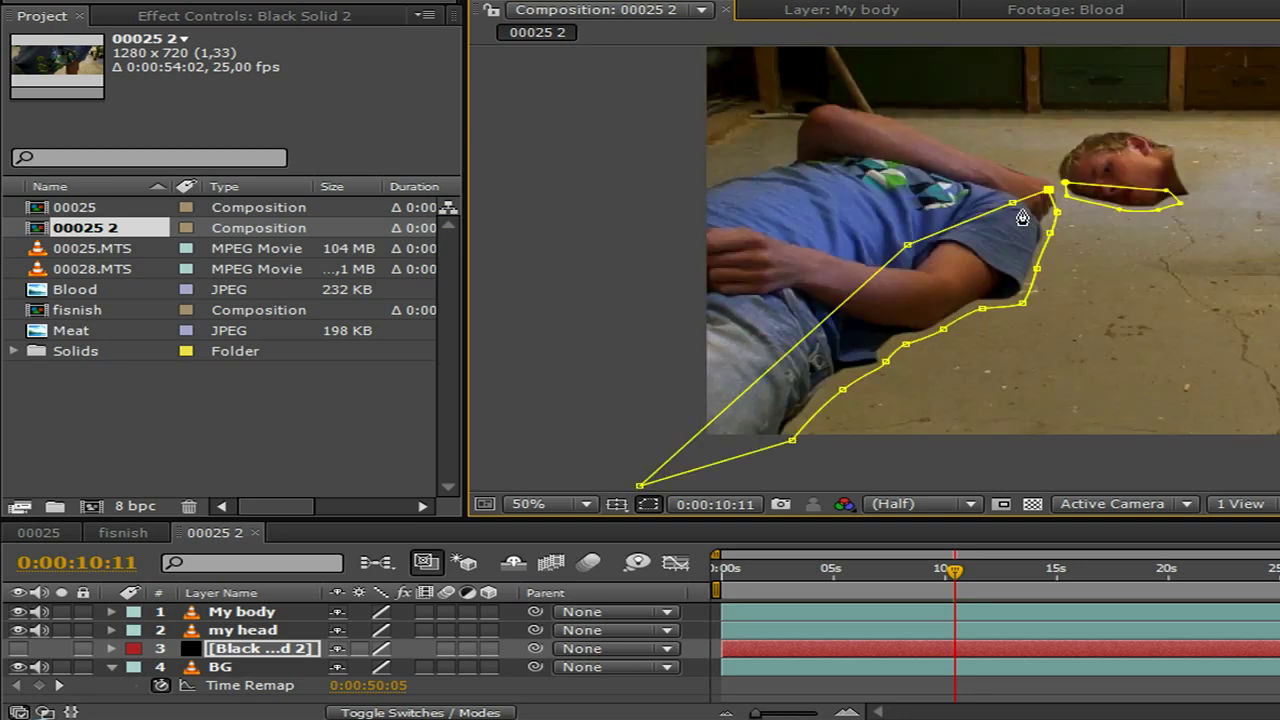
{"action": "left_click", "coordinate": [19, 650]}
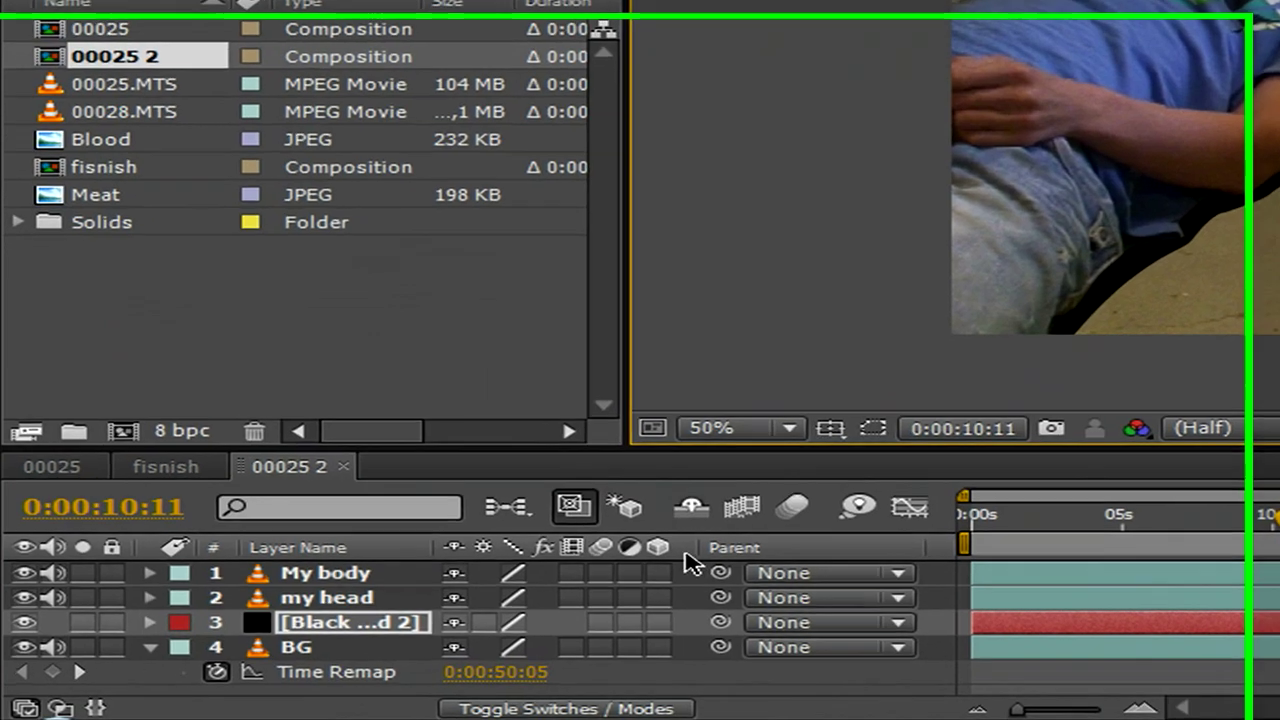
Feather the shadow masks to 24 and 15 pixels and lower opacity to 72%
{"action": "key", "text": "f"}
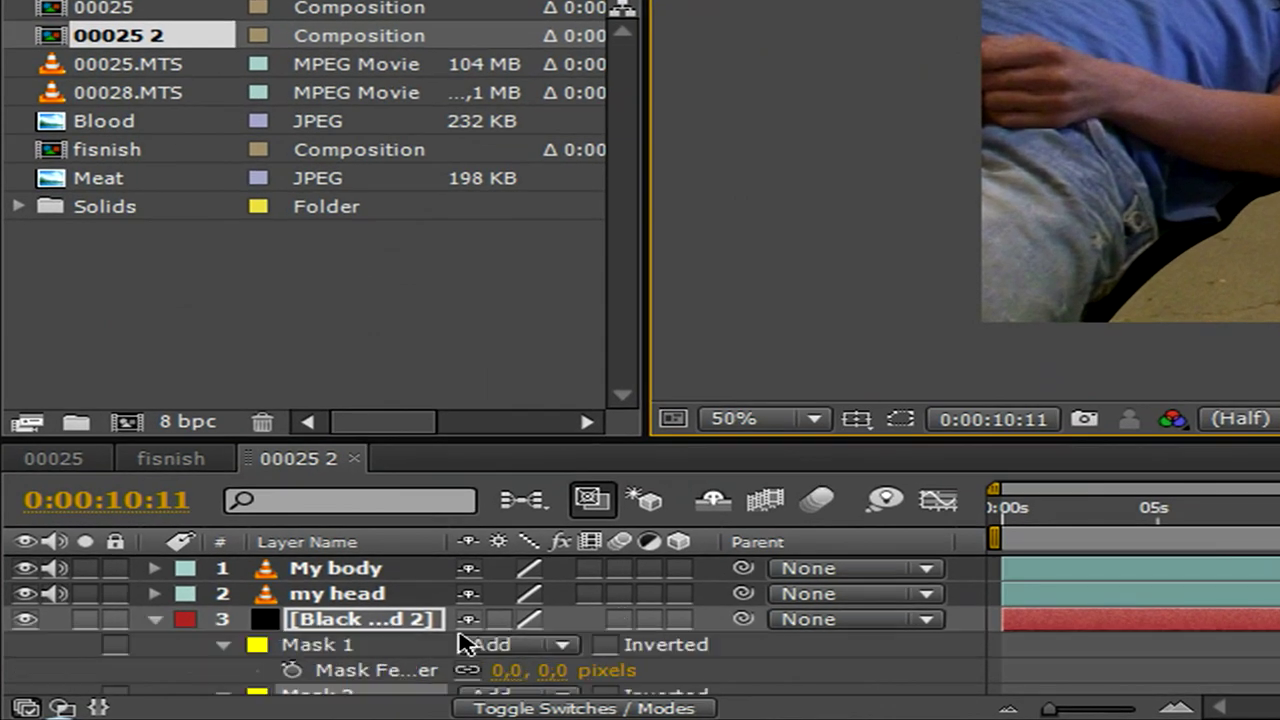
{"action": "left_click_drag", "start_coordinate": [500, 670], "coordinate": [540, 670]}
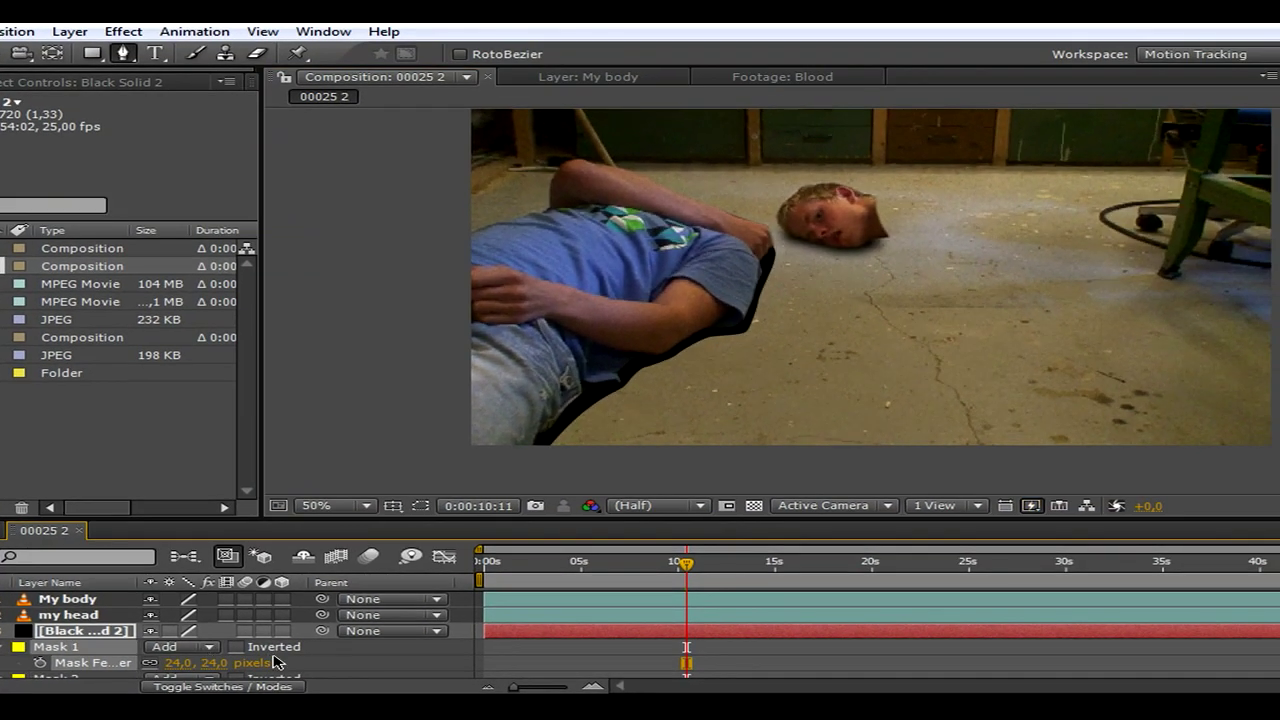
{"action": "scroll", "coordinate": [305, 650], "scroll_direction": "down", "scroll_amount": 2}
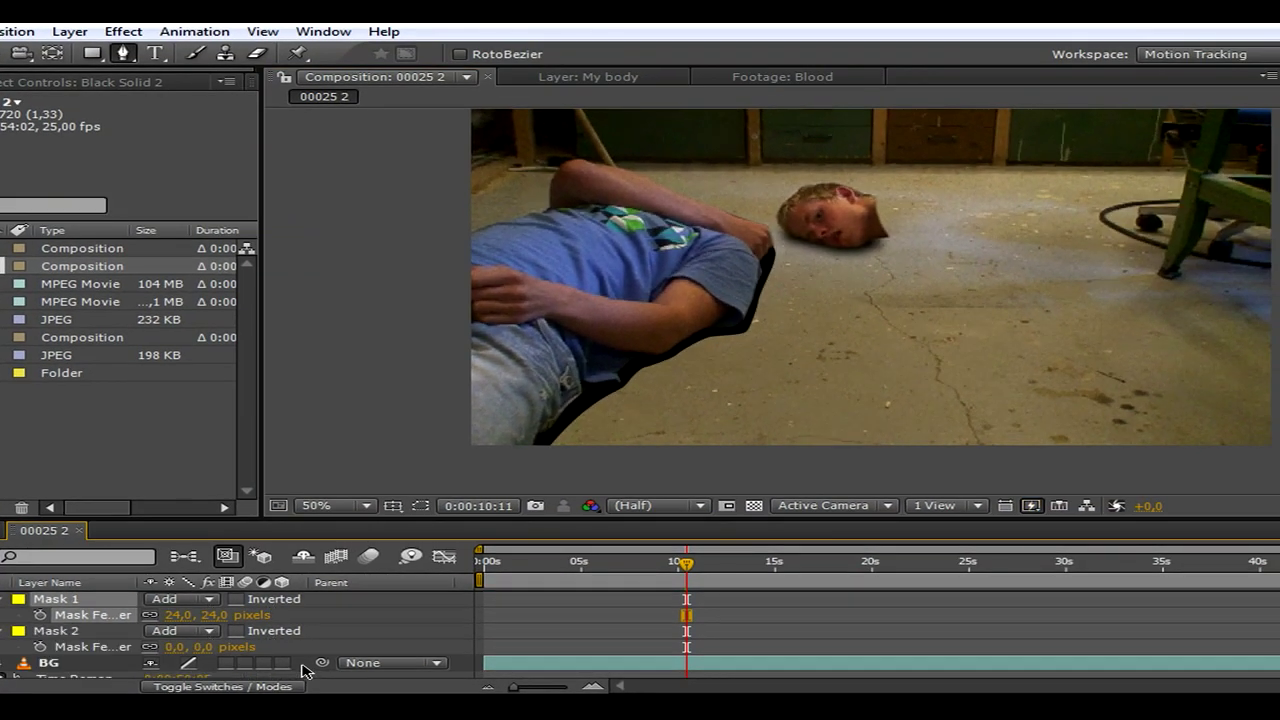
{"action": "left_click_drag", "start_coordinate": [172, 647], "coordinate": [236, 655]}
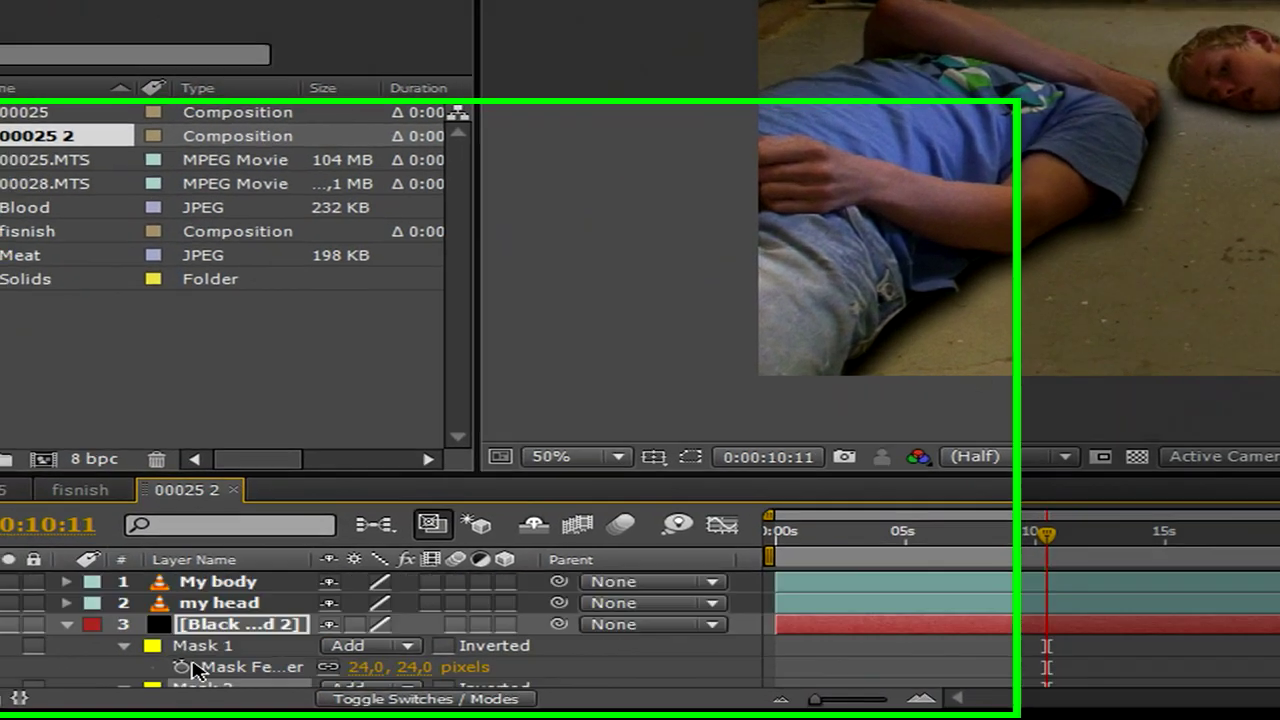
{"action": "key", "text": "t"}
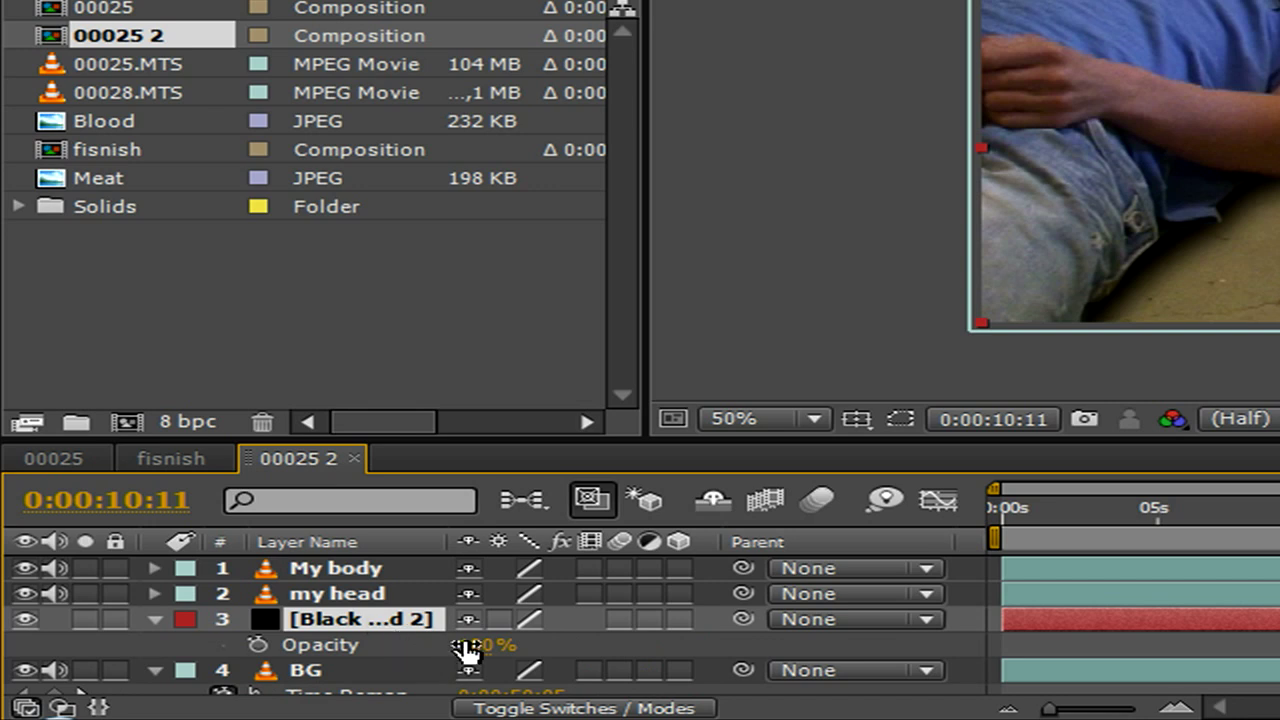
{"action": "left_click_drag", "start_coordinate": [463, 644], "coordinate": [424, 651]}
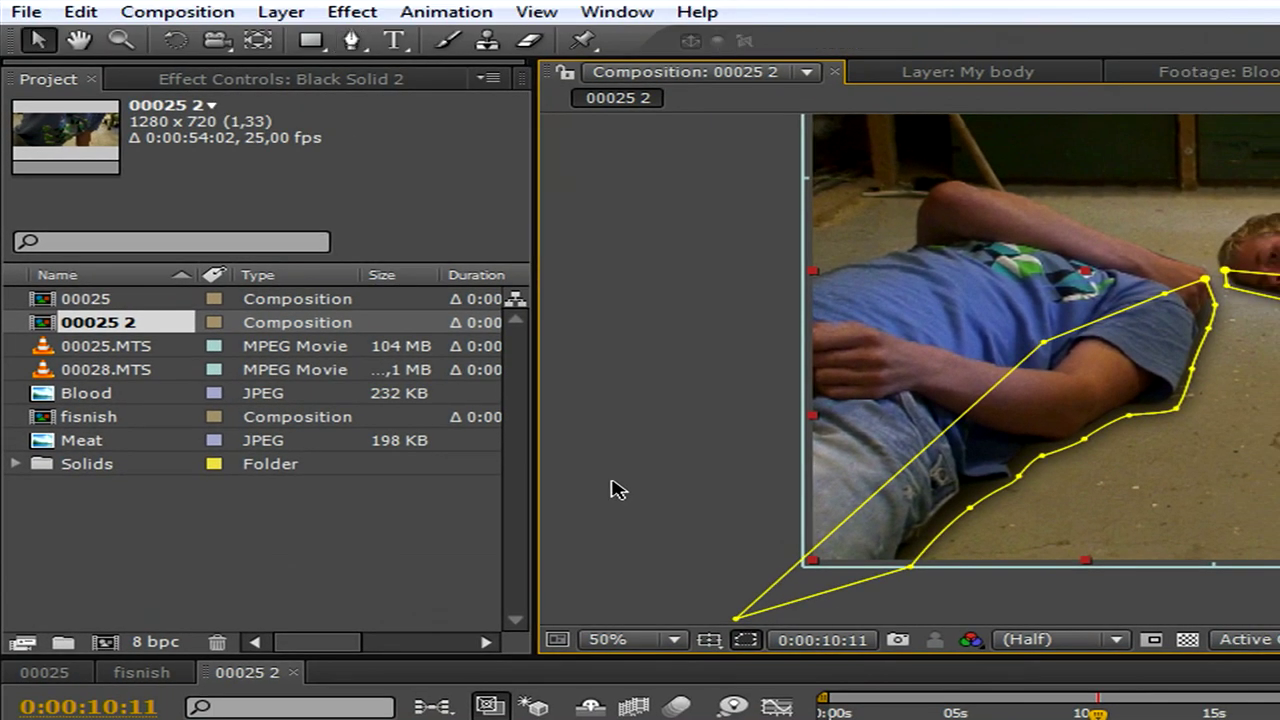
{"action": "left_click", "coordinate": [617, 489]}
{"action": "key", "text": "h"}
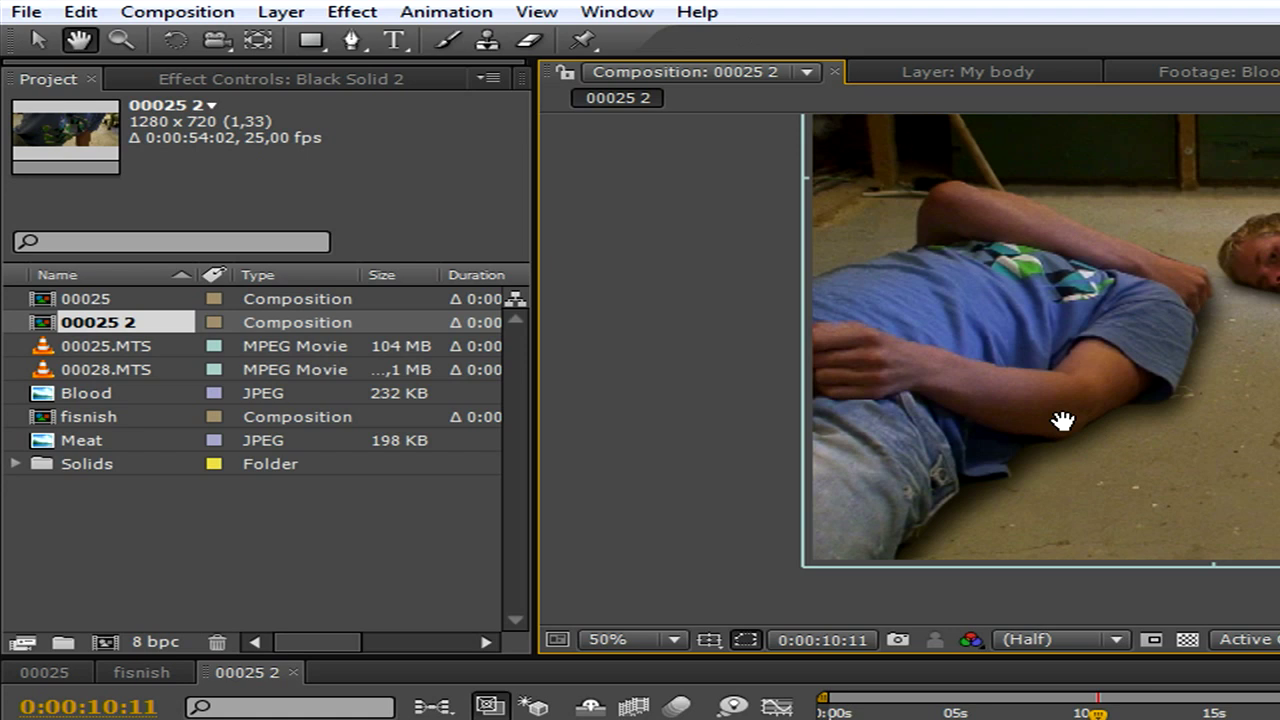
{"action": "left_click_drag", "start_coordinate": [1062, 420], "coordinate": [1056, 452]}
{"action": "key", "text": "v"}
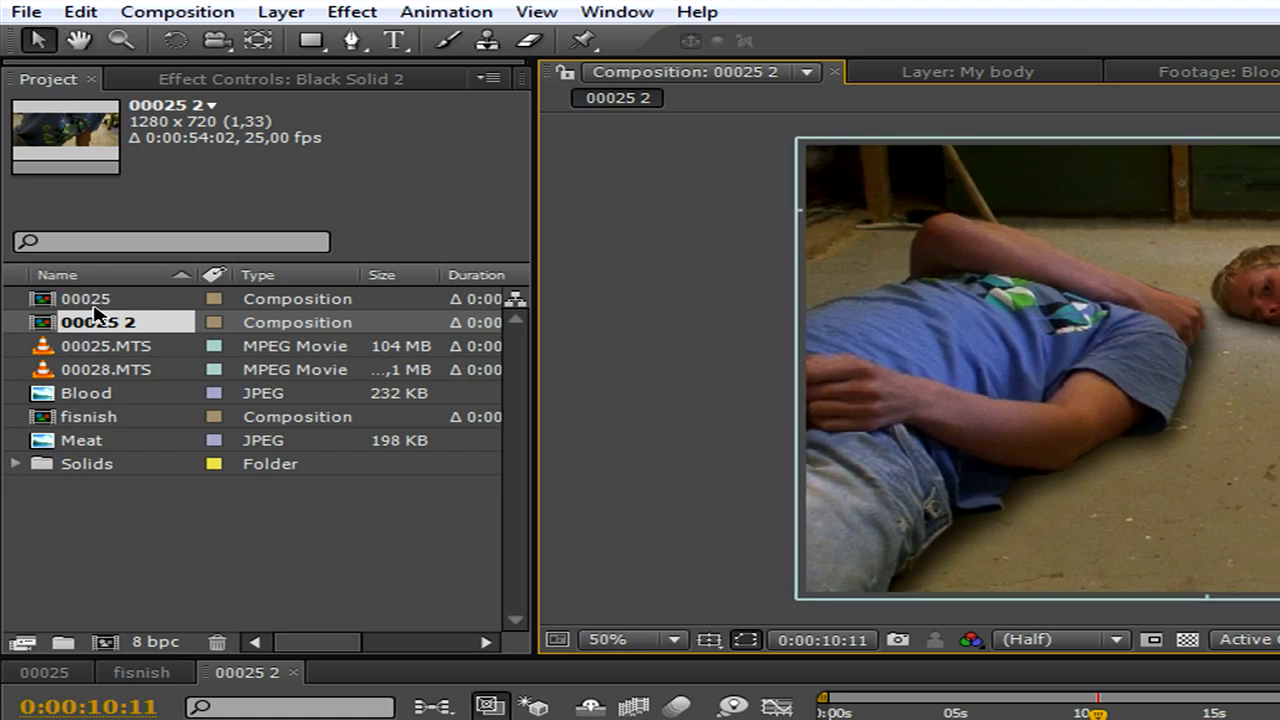
{"action": "left_click", "coordinate": [85, 395]}
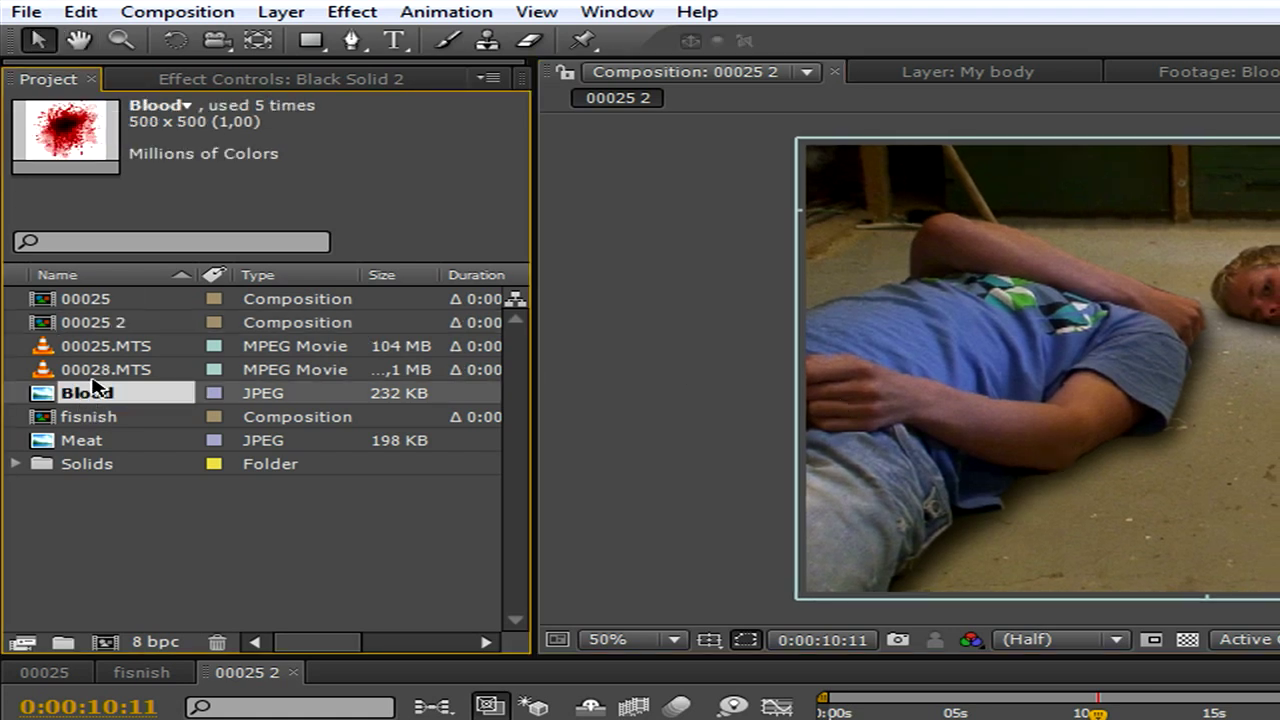
{"action": "left_click", "coordinate": [98, 442]}
{"action": "double_click", "coordinate": [104, 445]}
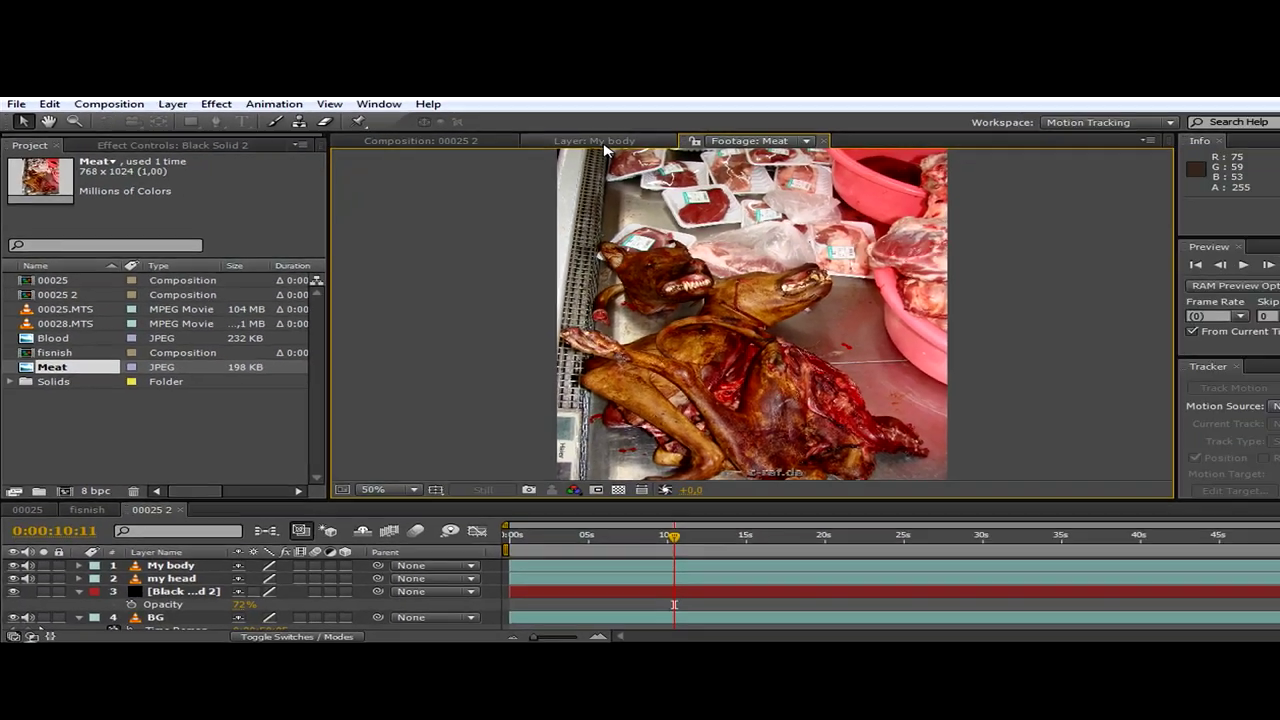
{"action": "left_click", "coordinate": [968, 72]}
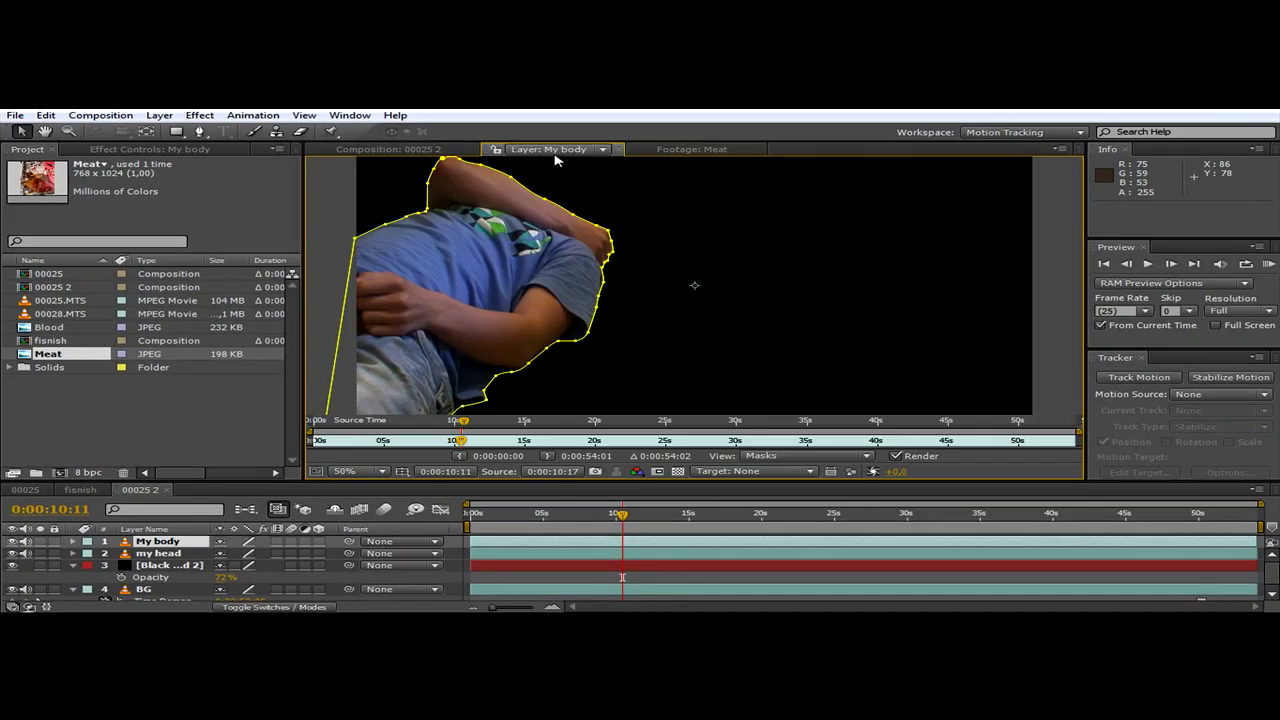
{"action": "left_click", "coordinate": [339, 145]}
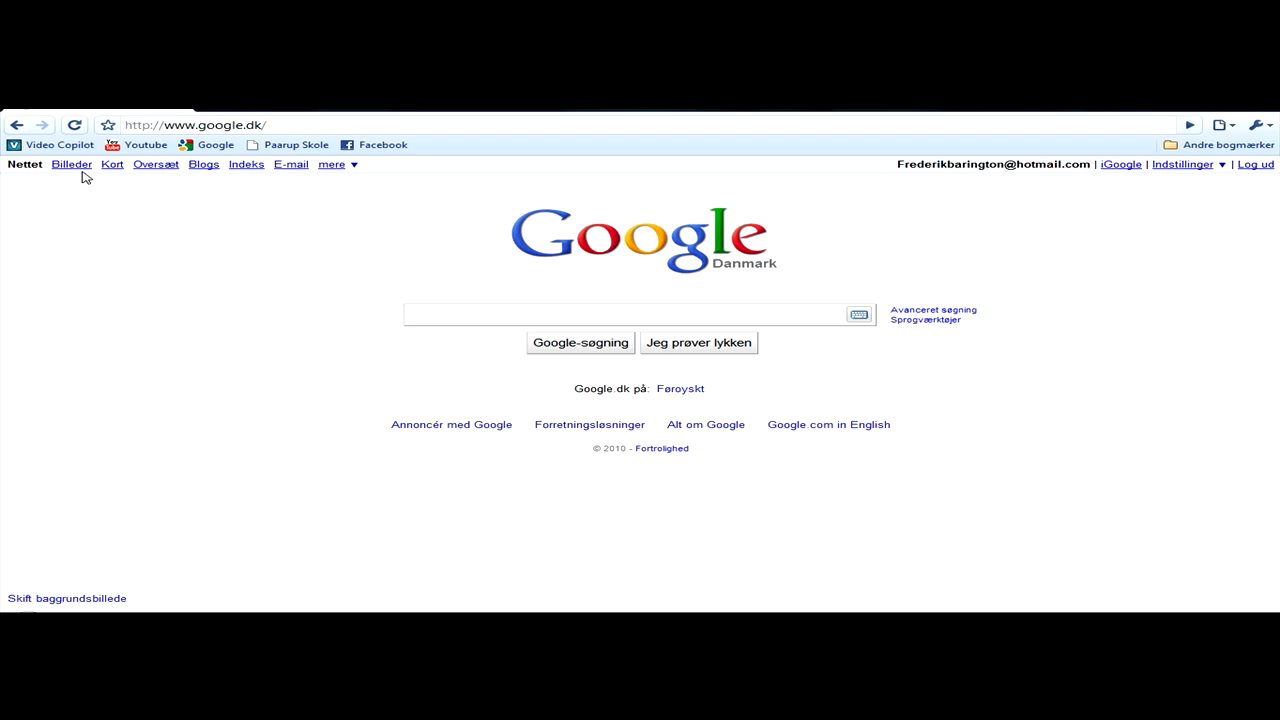
Open Google Images from the Billeder link on google.dk
{"action": "left_click", "coordinate": [72, 164]}
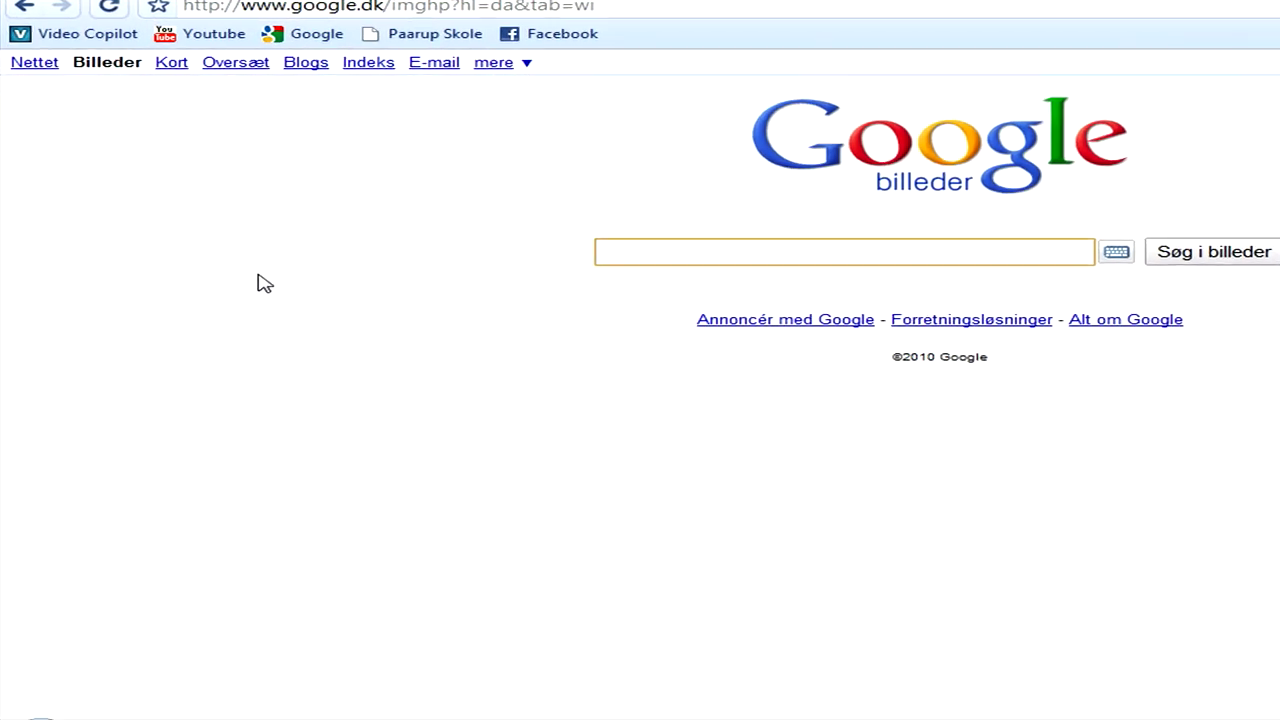
{"action": "type", "text": "Dog"}
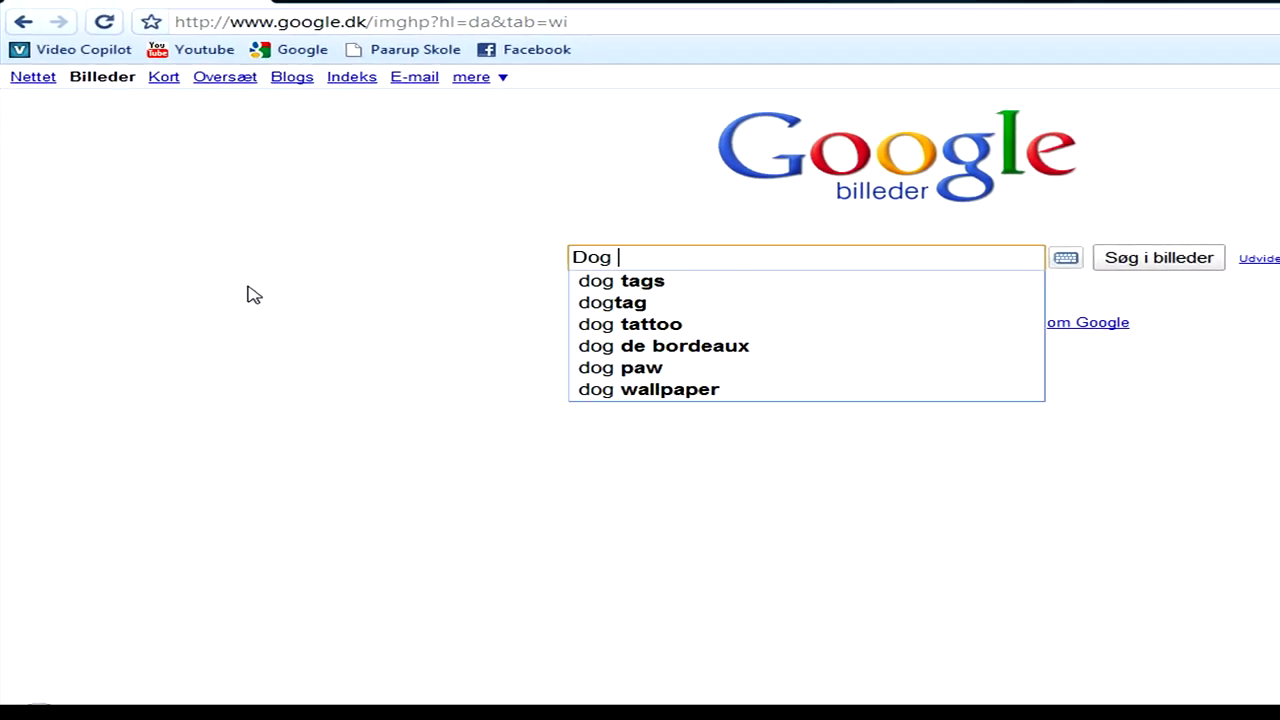